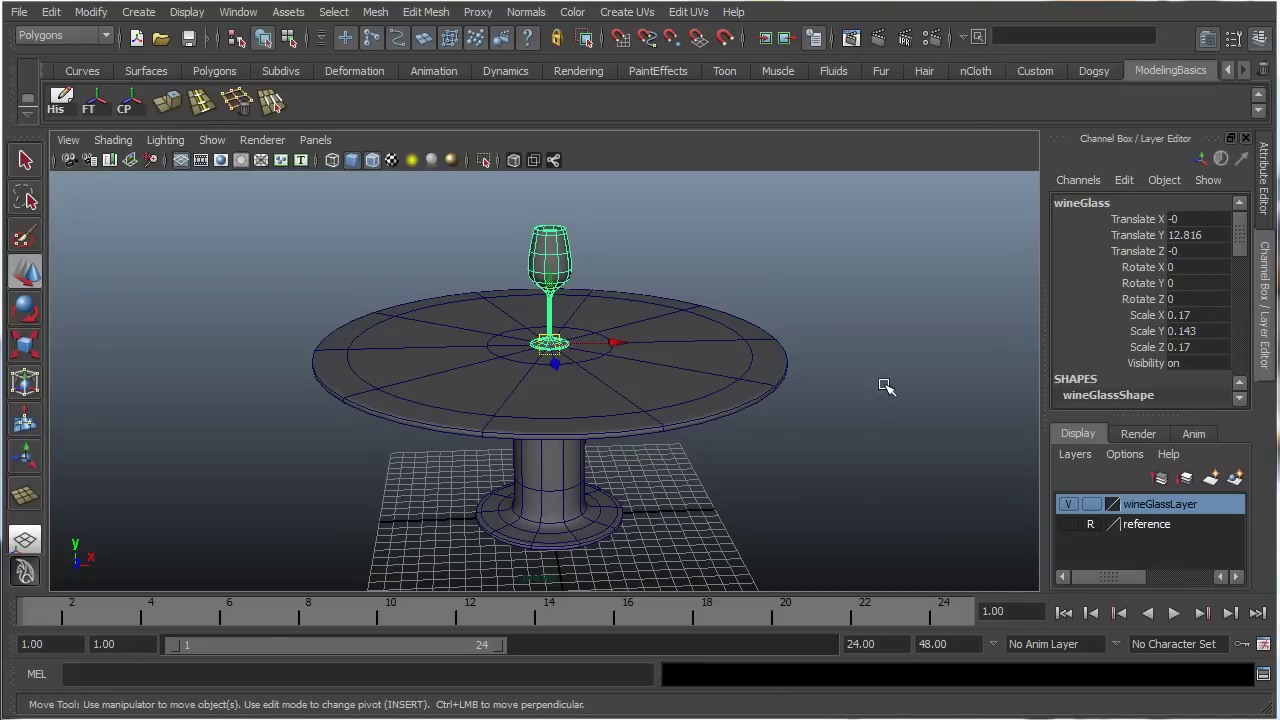
- Examine the table and the wine glass from several angles, including where the glass base meets the tabletop
{"action": "left_click", "coordinate": [879, 371]}
{"action": "left_click_drag", "start_coordinate": [728, 517], "coordinate": [692, 445], "text": "alt"}
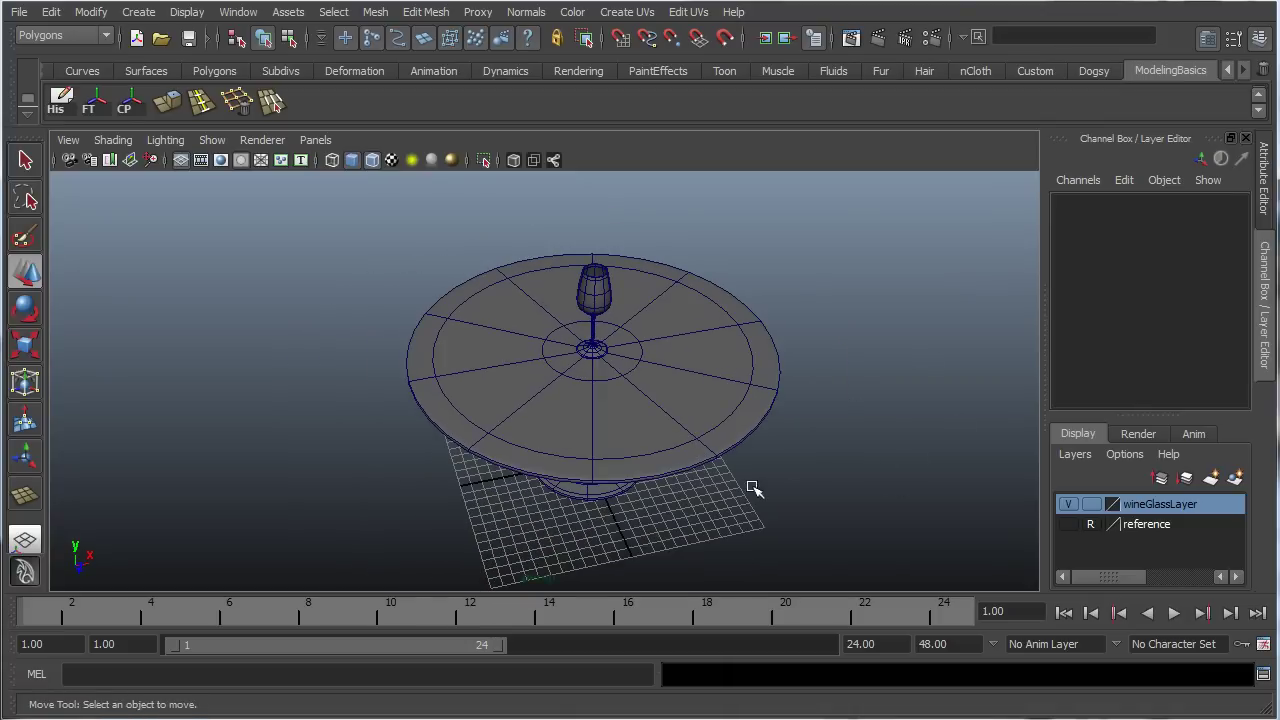
{"action": "left_click_drag", "start_coordinate": [754, 487], "coordinate": [626, 287], "text": "alt"}
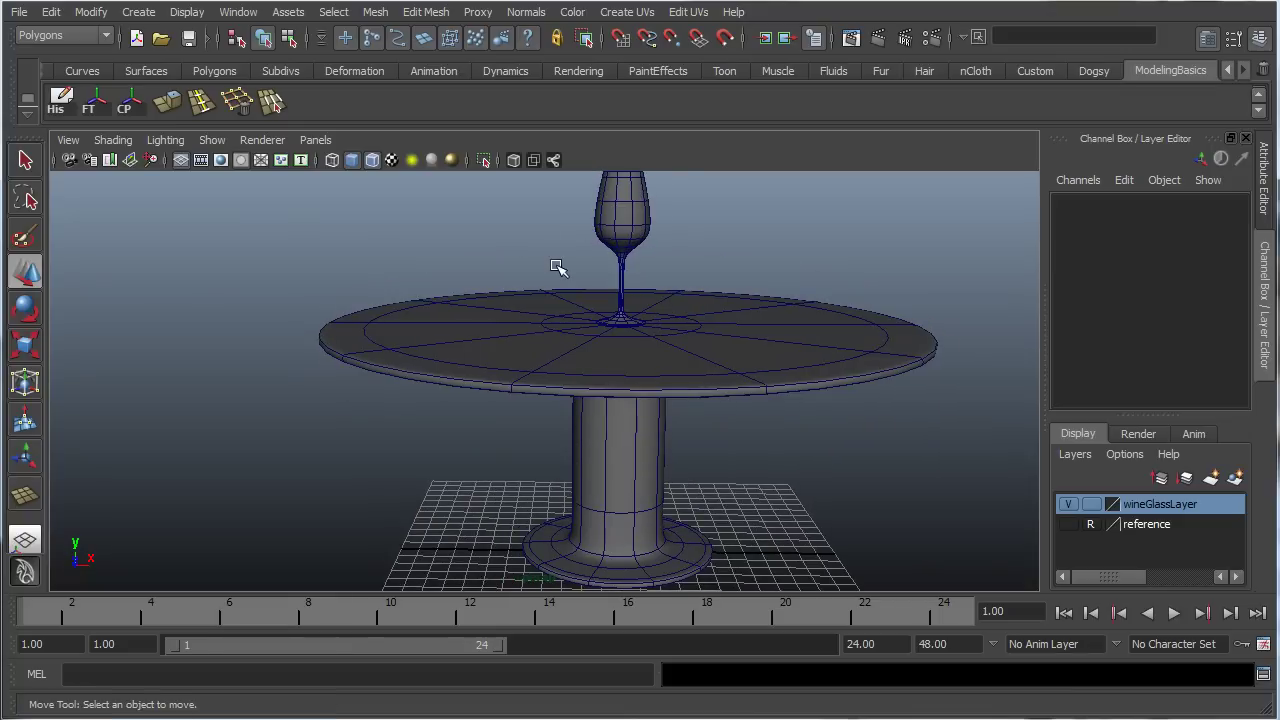
{"action": "middle_click_drag", "start_coordinate": [613, 294], "coordinate": [527, 339], "text": "alt"}
{"action": "left_click_drag", "start_coordinate": [527, 339], "coordinate": [517, 338], "text": "alt"}
{"action": "middle_click_drag", "start_coordinate": [332, 363], "coordinate": [317, 371], "text": "alt"}
{"action": "right_click_drag", "start_coordinate": [338, 368], "coordinate": [514, 391], "text": "alt"}
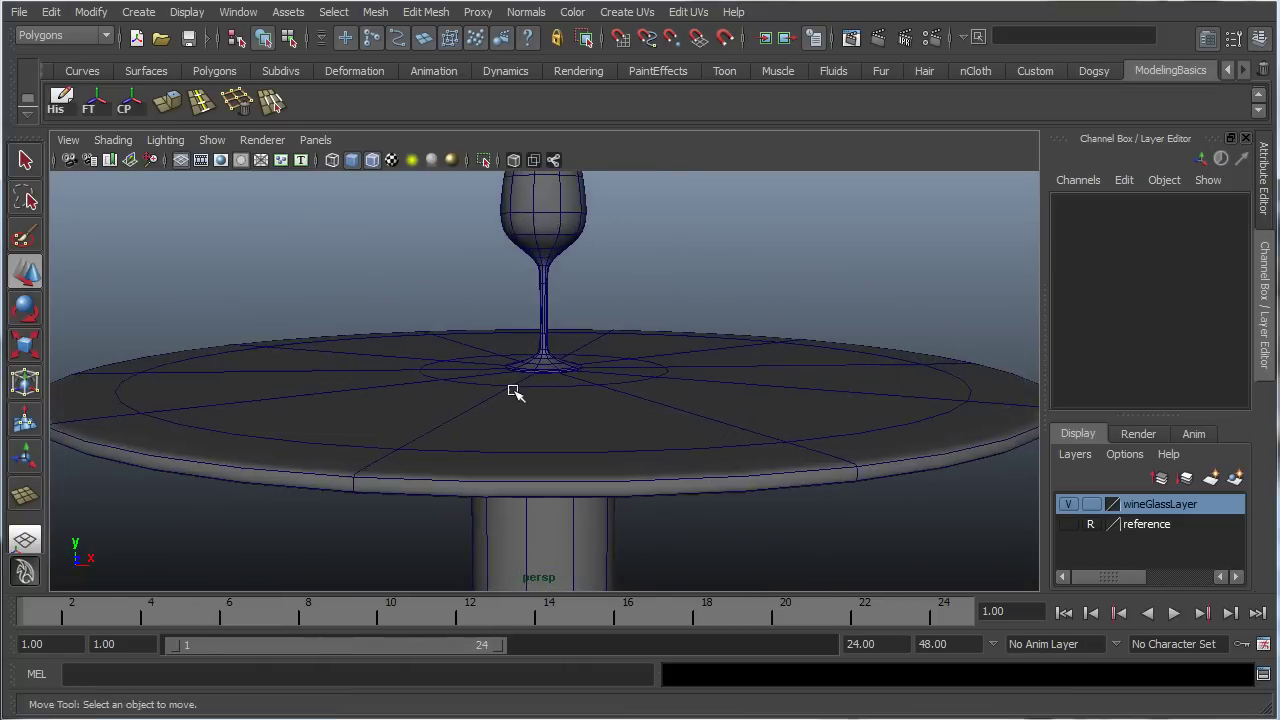
{"action": "mouse_move", "coordinate": [514, 391]}
{"action": "left_mouse_down", "text": "alt"}
{"action": "mouse_move", "coordinate": [480, 403]}
{"action": "mouse_move", "coordinate": [515, 368]}
{"action": "left_mouse_up", "text": "alt"}
- Raise the wine glass above the tabletop to a Translate Y of 14.446, leaving nothing selected
{"action": "left_click", "coordinate": [548, 208]}
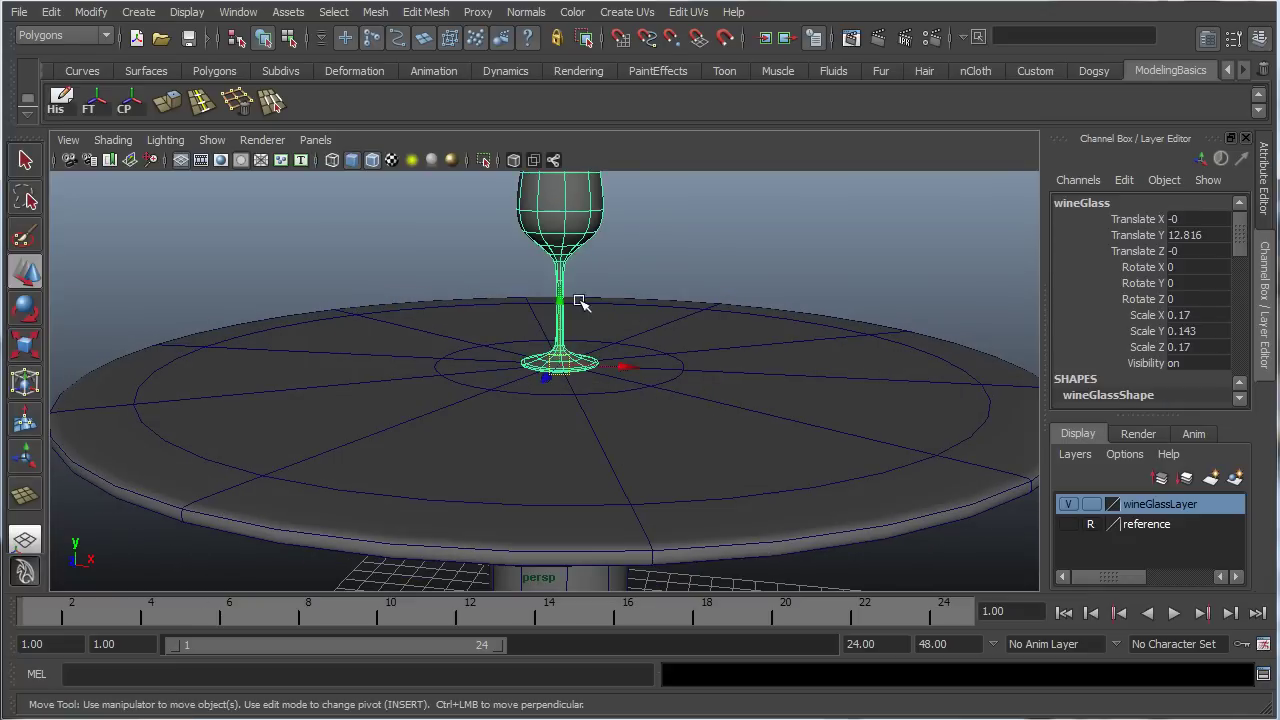
{"action": "left_click_drag", "start_coordinate": [523, 549], "coordinate": [483, 534], "text": "alt"}
{"action": "right_click_drag", "start_coordinate": [440, 462], "coordinate": [514, 460], "text": "alt"}
{"action": "left_click_drag", "start_coordinate": [527, 483], "coordinate": [486, 443], "text": "alt"}
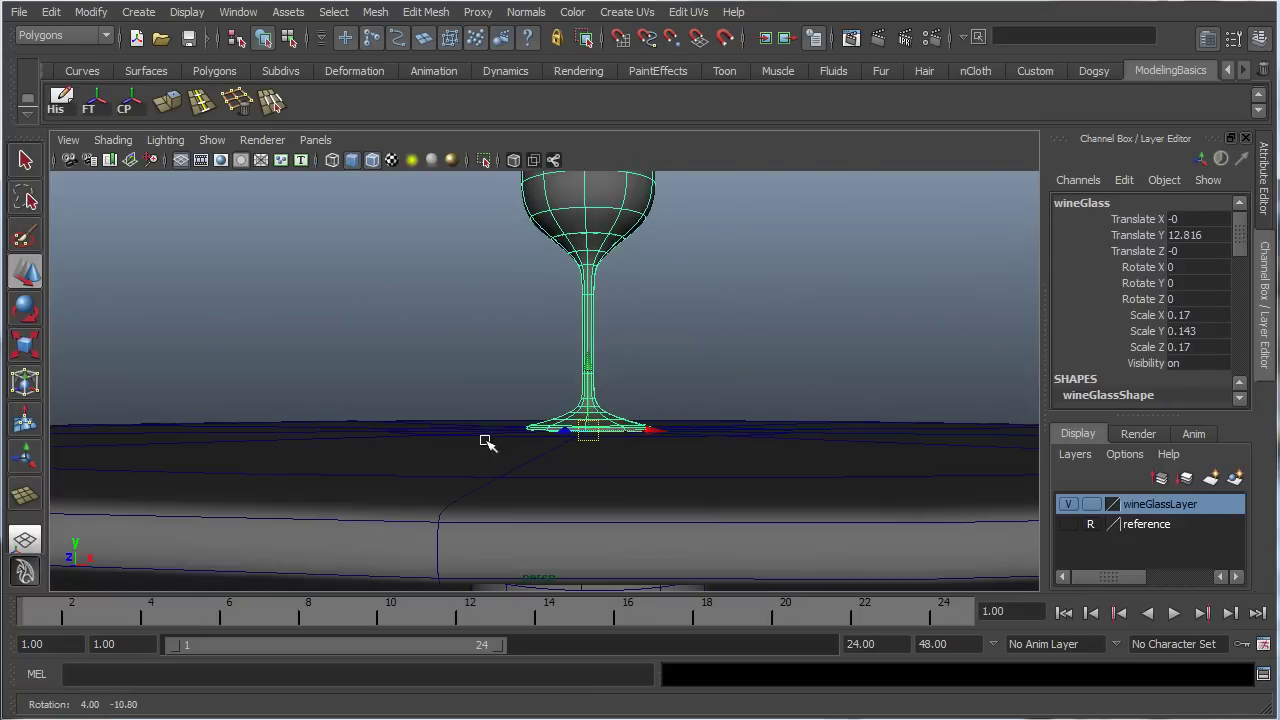
{"action": "left_click_drag", "start_coordinate": [519, 330], "coordinate": [405, 452], "text": "alt"}
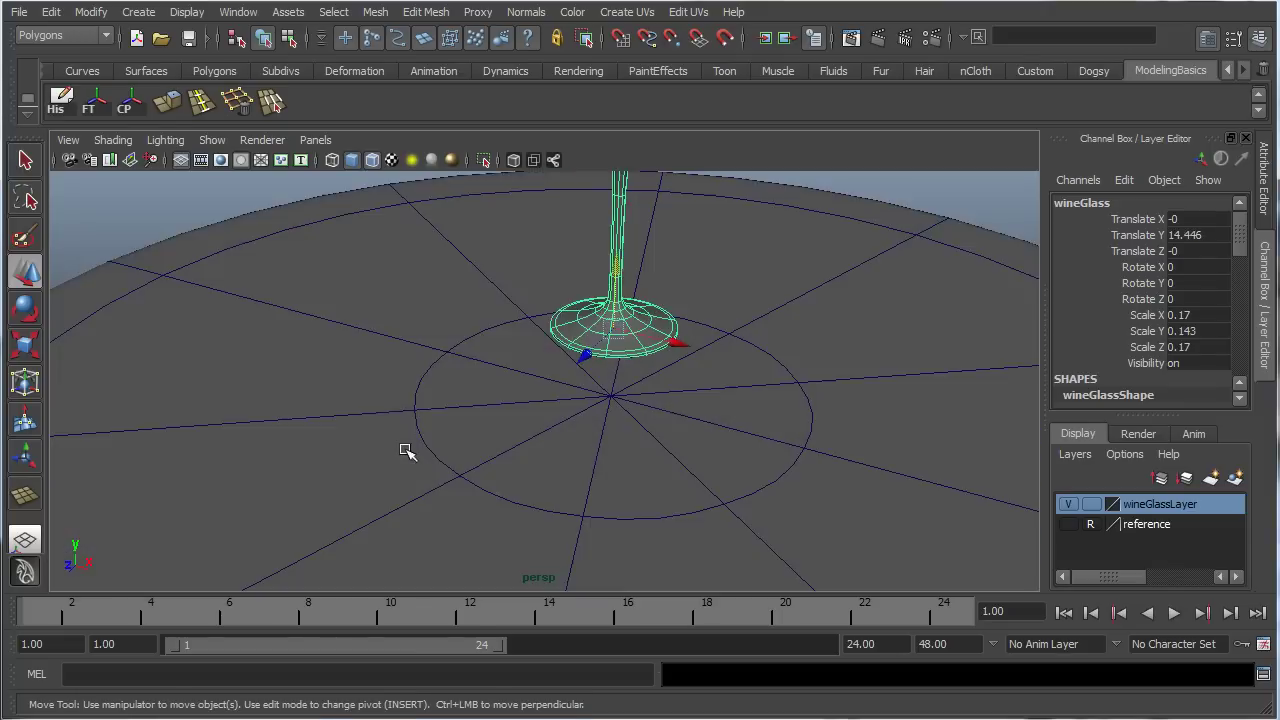
{"action": "right_click_drag", "start_coordinate": [405, 452], "coordinate": [274, 423], "text": "alt"}
{"action": "left_click", "coordinate": [262, 425]}
{"action": "left_click_drag", "start_coordinate": [243, 523], "coordinate": [286, 474], "text": "alt"}
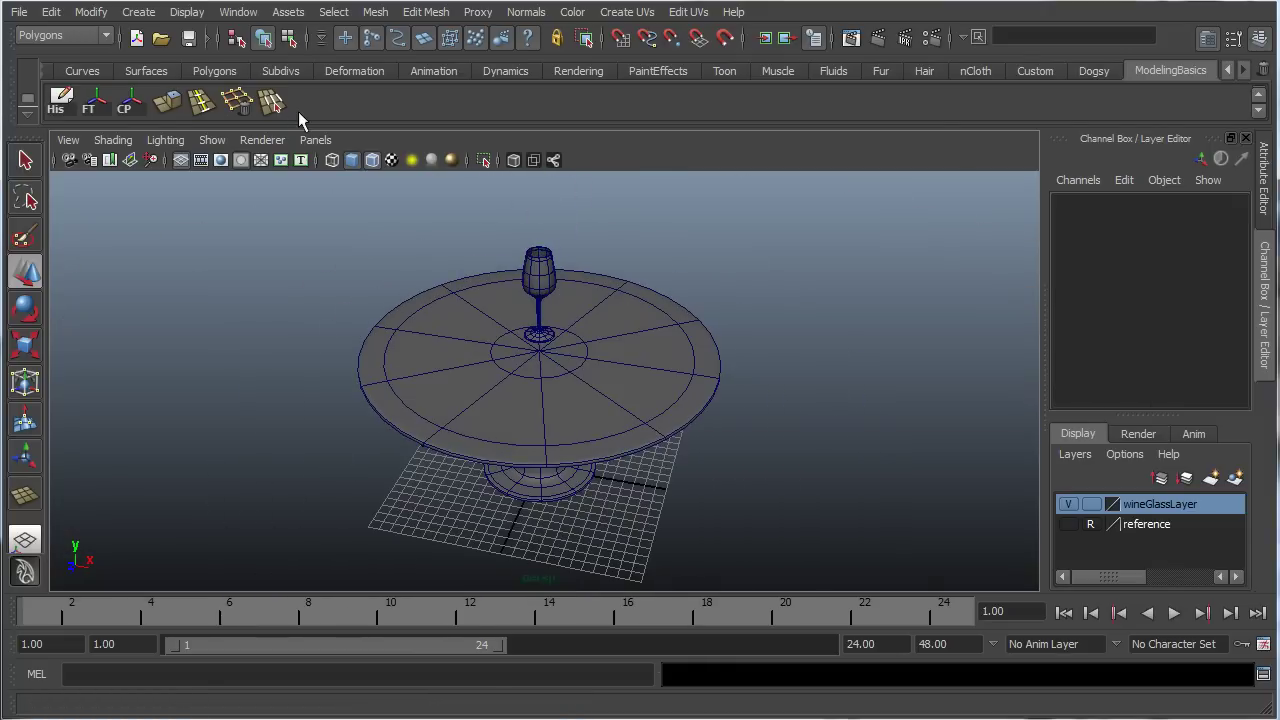
- Create a polygon plane about 59 wide and 64 high on the ground, beside and partly beneath the table
{"action": "left_click", "coordinate": [139, 12]}
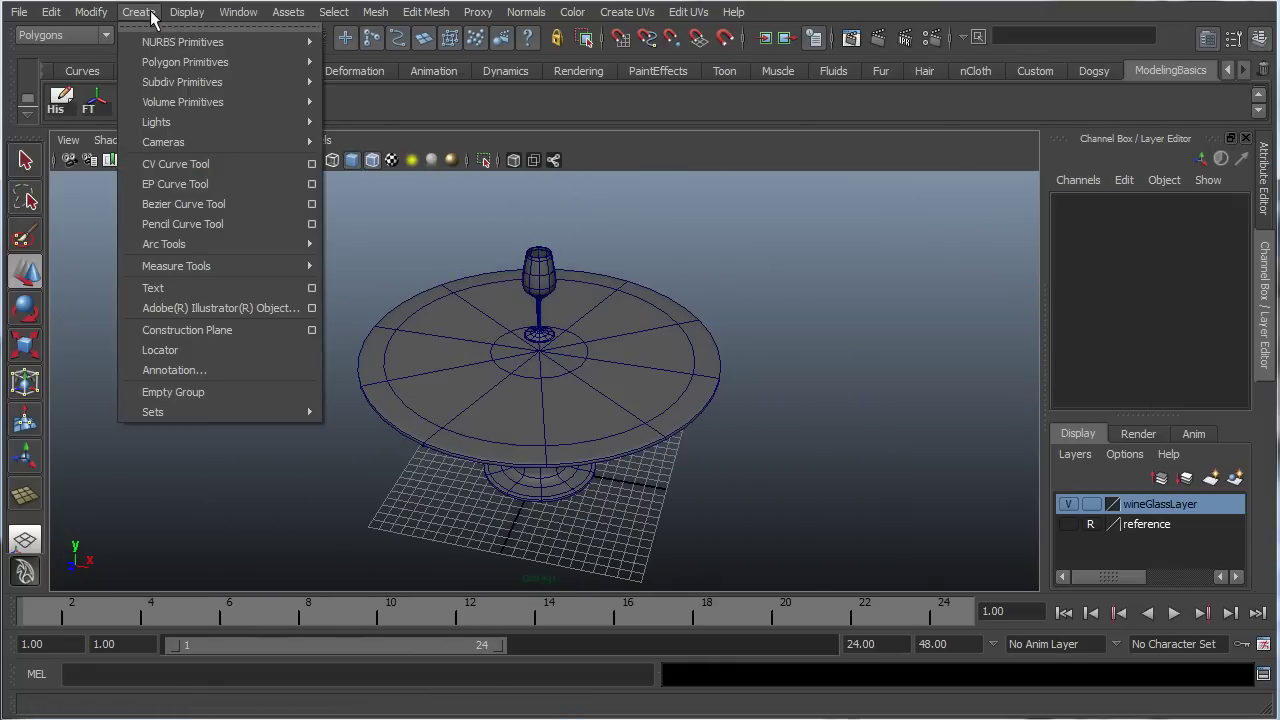
{"action": "mouse_move", "coordinate": [168, 64]}
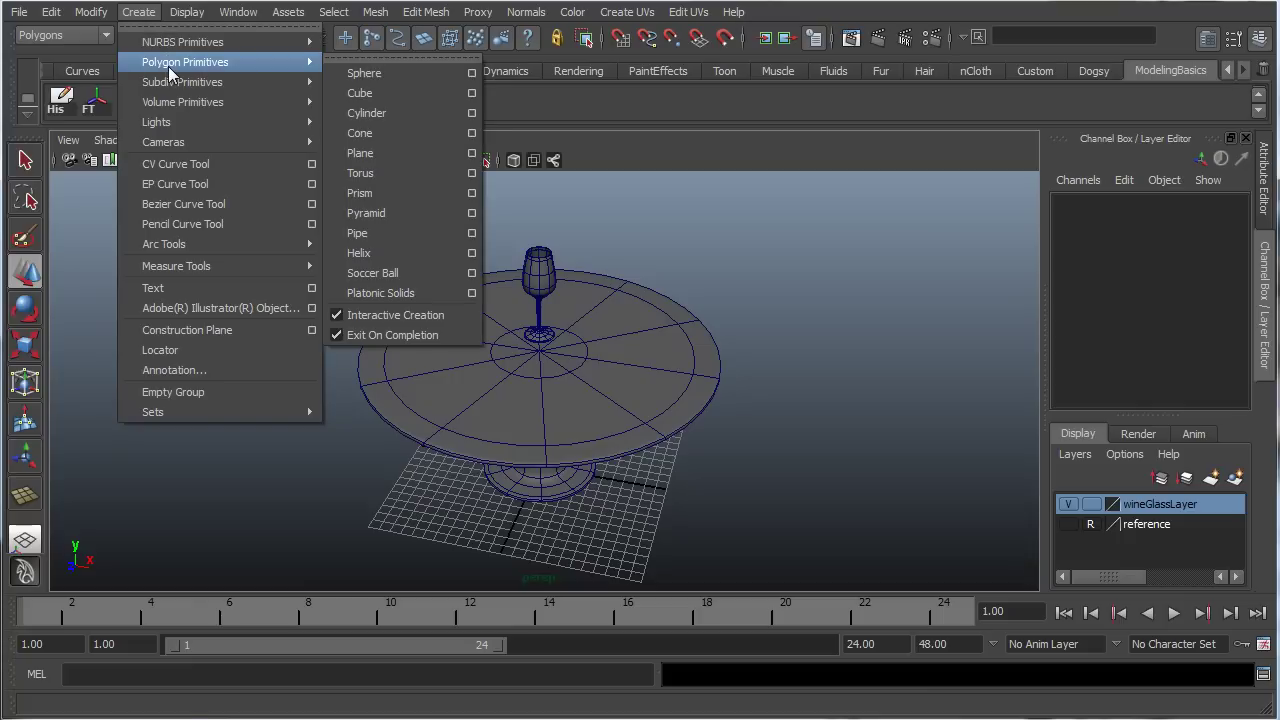
{"action": "left_click", "coordinate": [387, 152]}
{"action": "scroll", "coordinate": [481, 316], "scroll_direction": "down", "scroll_amount": 5}
{"action": "scroll", "coordinate": [403, 243], "scroll_direction": "up", "scroll_amount": 2}
{"action": "left_click_drag", "start_coordinate": [463, 268], "coordinate": [430, 553]}
{"action": "middle_click_drag", "start_coordinate": [783, 424], "coordinate": [704, 417], "text": "alt"}
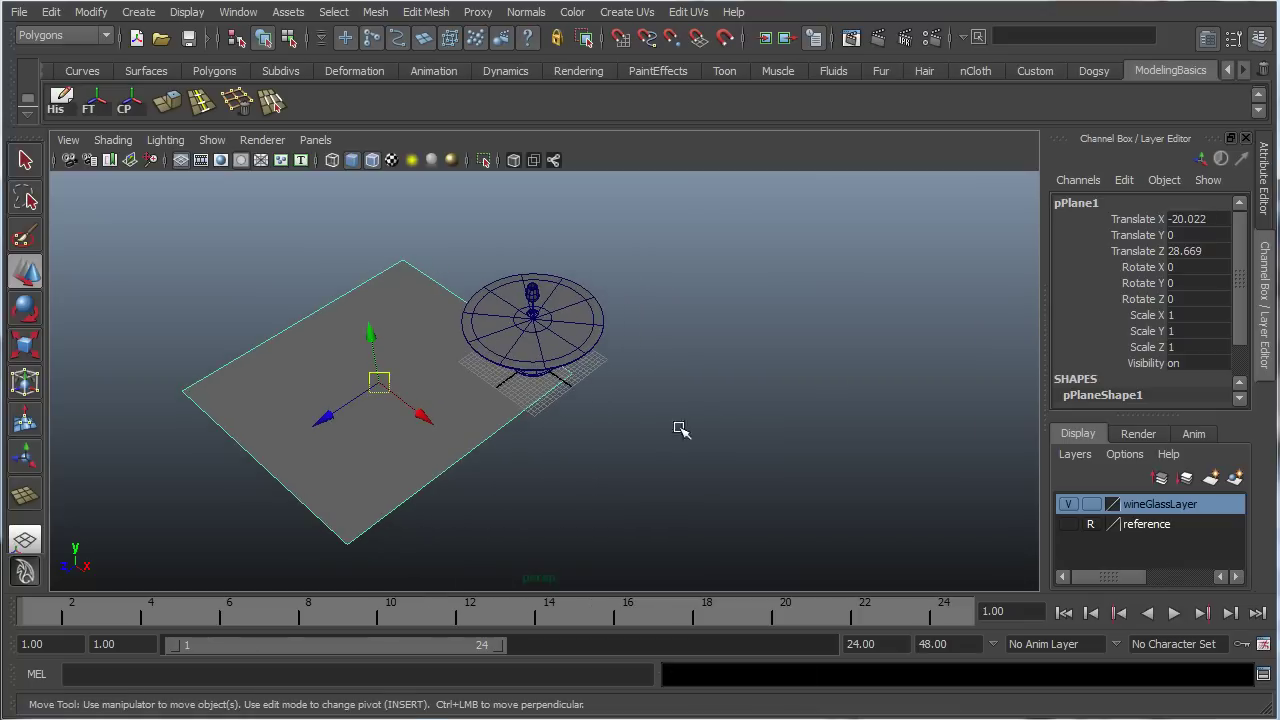
- Rename the new plane as cloth
{"action": "double_click", "coordinate": [1076, 202]}
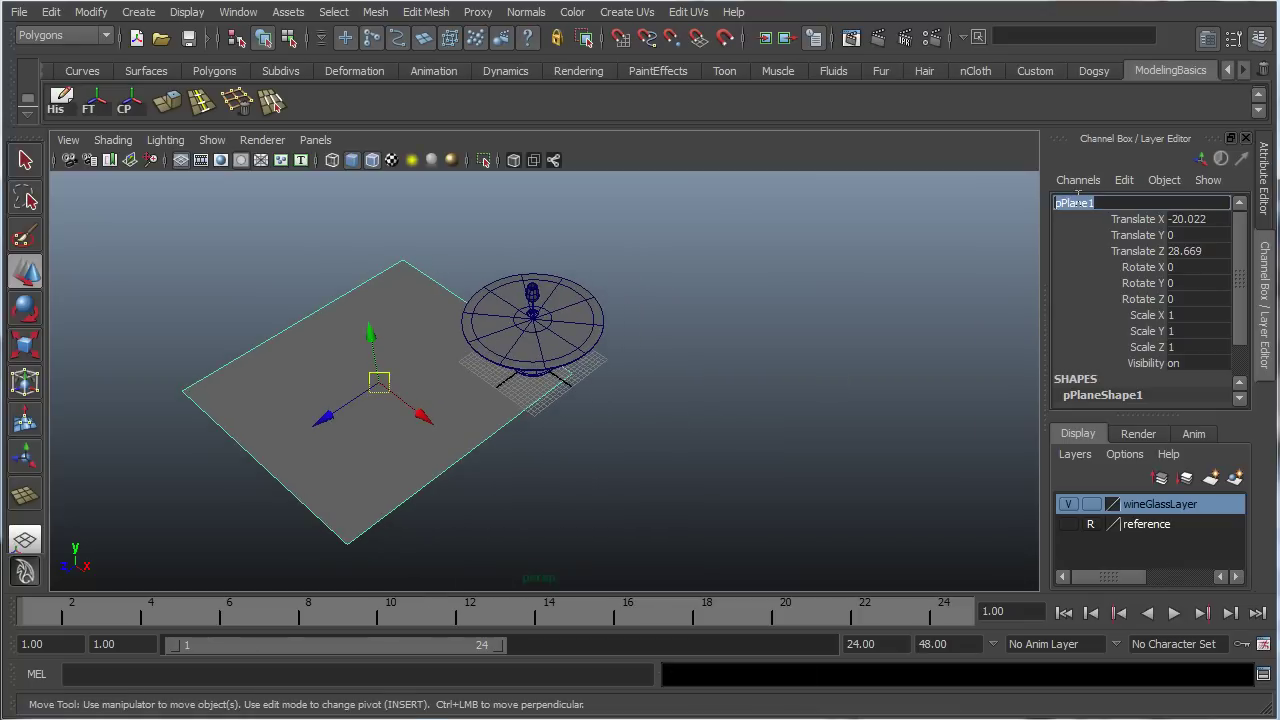
{"action": "type", "text": "cloth"}
{"action": "key", "text": "Return"}
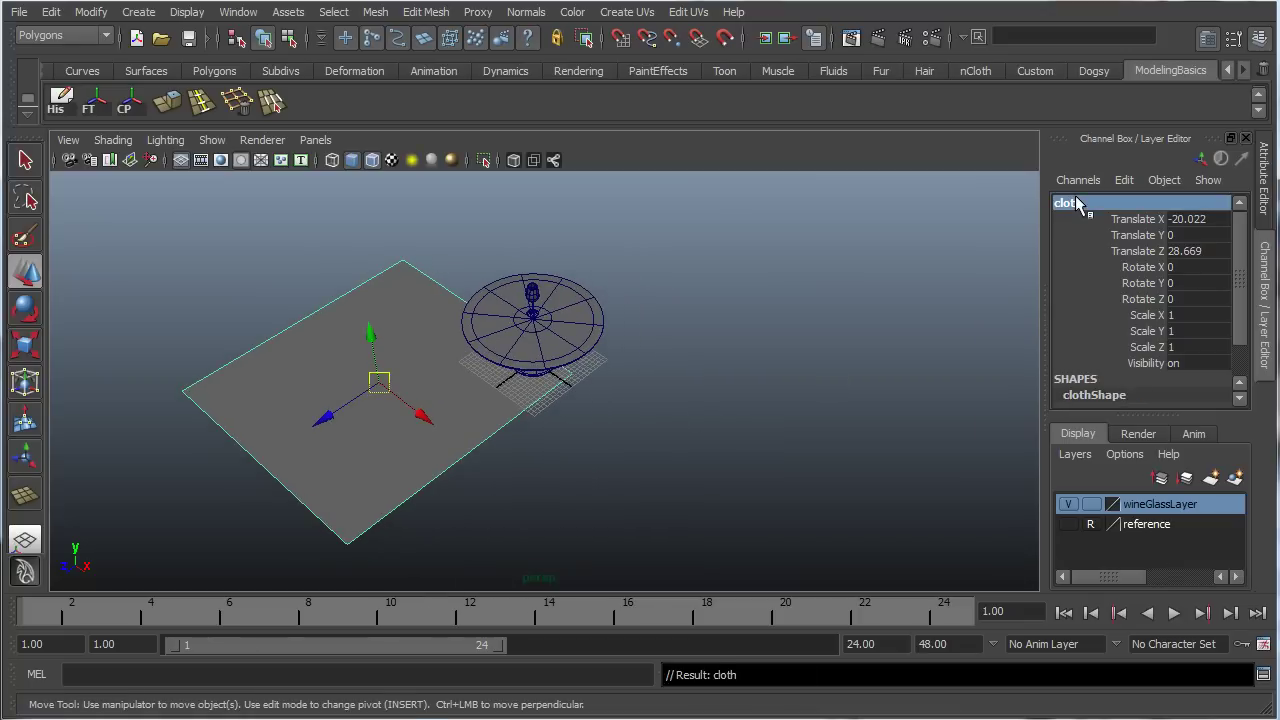
- Expand the cloth's polygon plane construction inputs and set both its width and height to 65
{"action": "left_click_drag", "start_coordinate": [1239, 241], "coordinate": [1208, 341]}
{"action": "left_click", "coordinate": [1095, 384]}
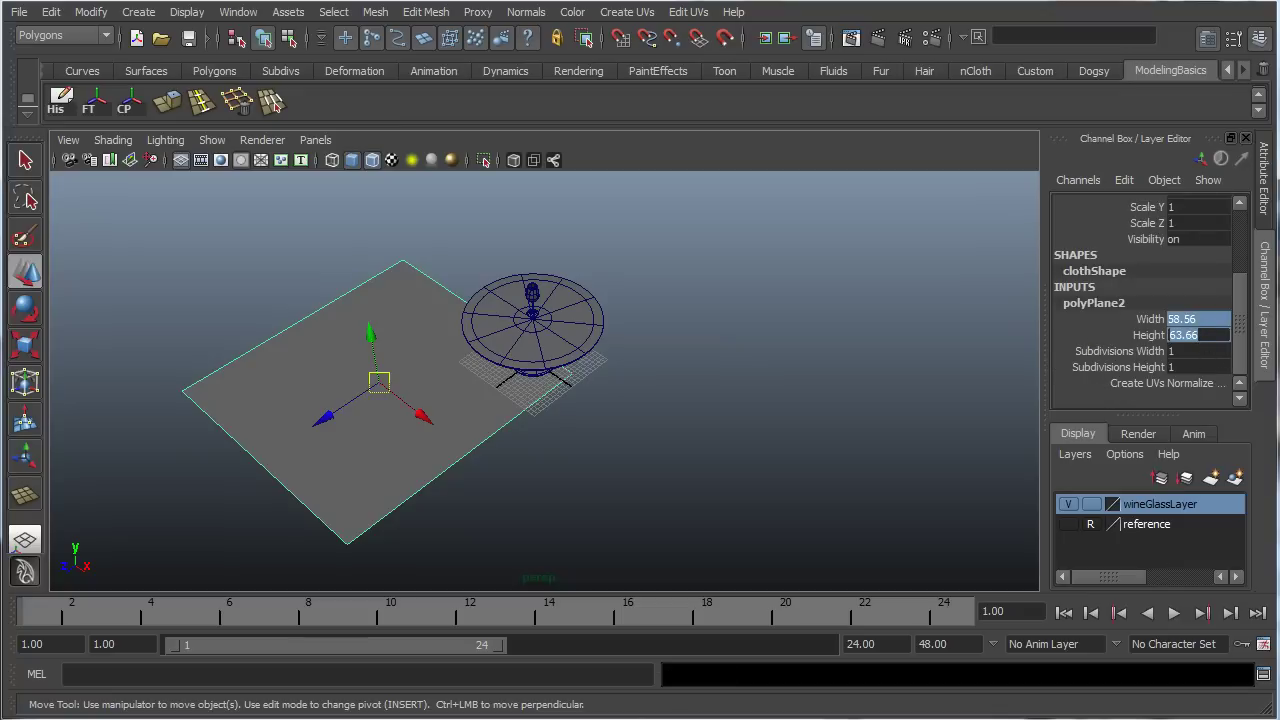
{"action": "type", "text": "65"}
{"action": "key", "text": "Return"}
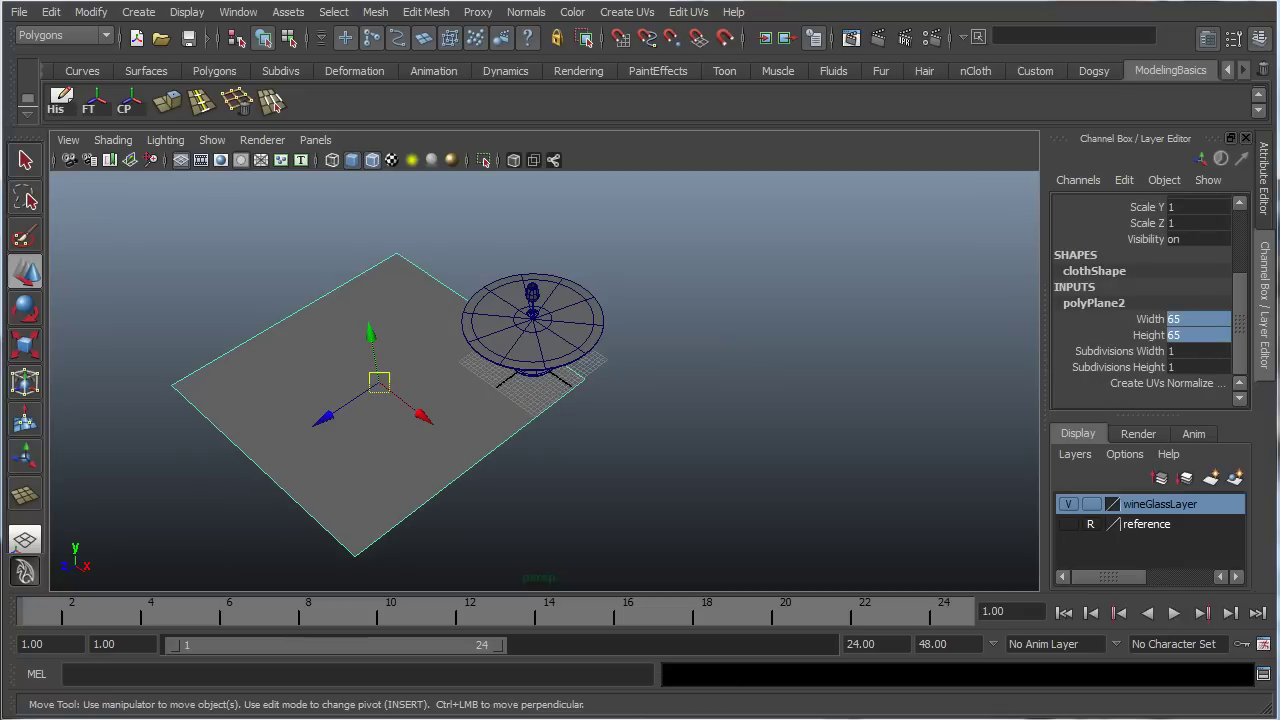
{"action": "left_click", "coordinate": [1103, 398]}
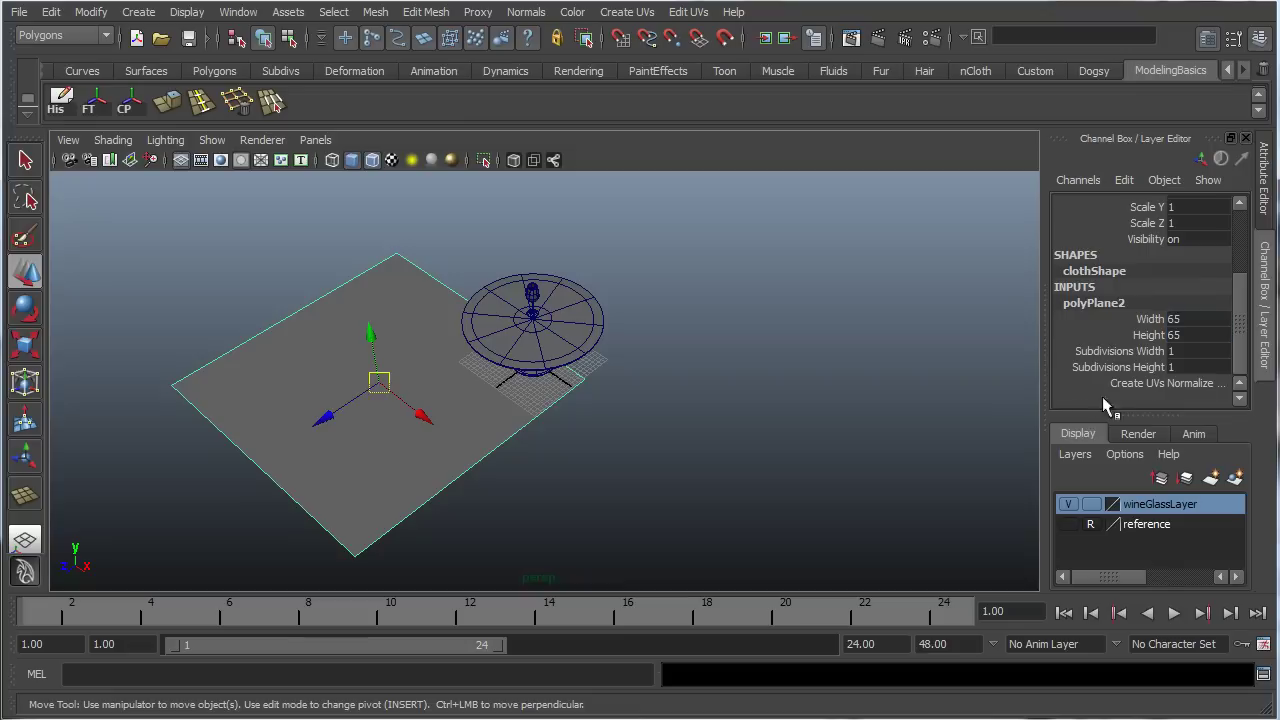
- Set the cloth plane's width and height to 75
{"action": "left_click_drag", "start_coordinate": [1195, 319], "coordinate": [1190, 335]}
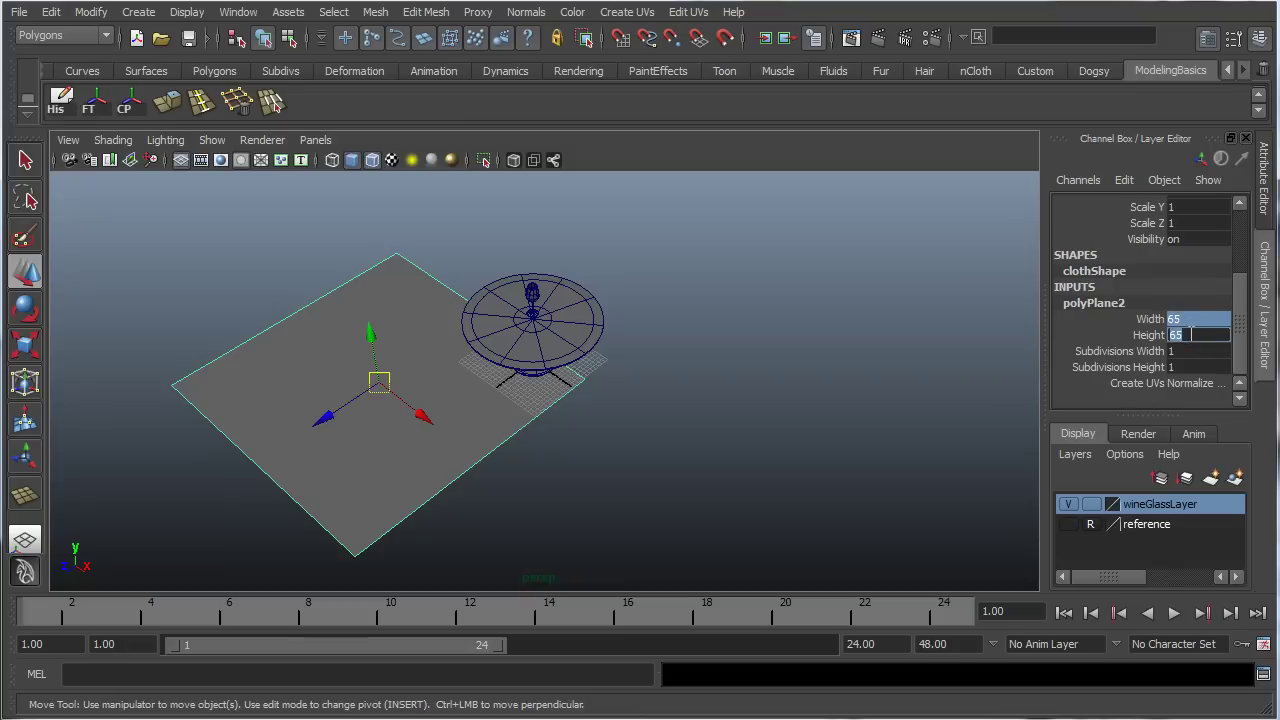
{"action": "type", "text": "75"}
{"action": "key", "text": "Return"}
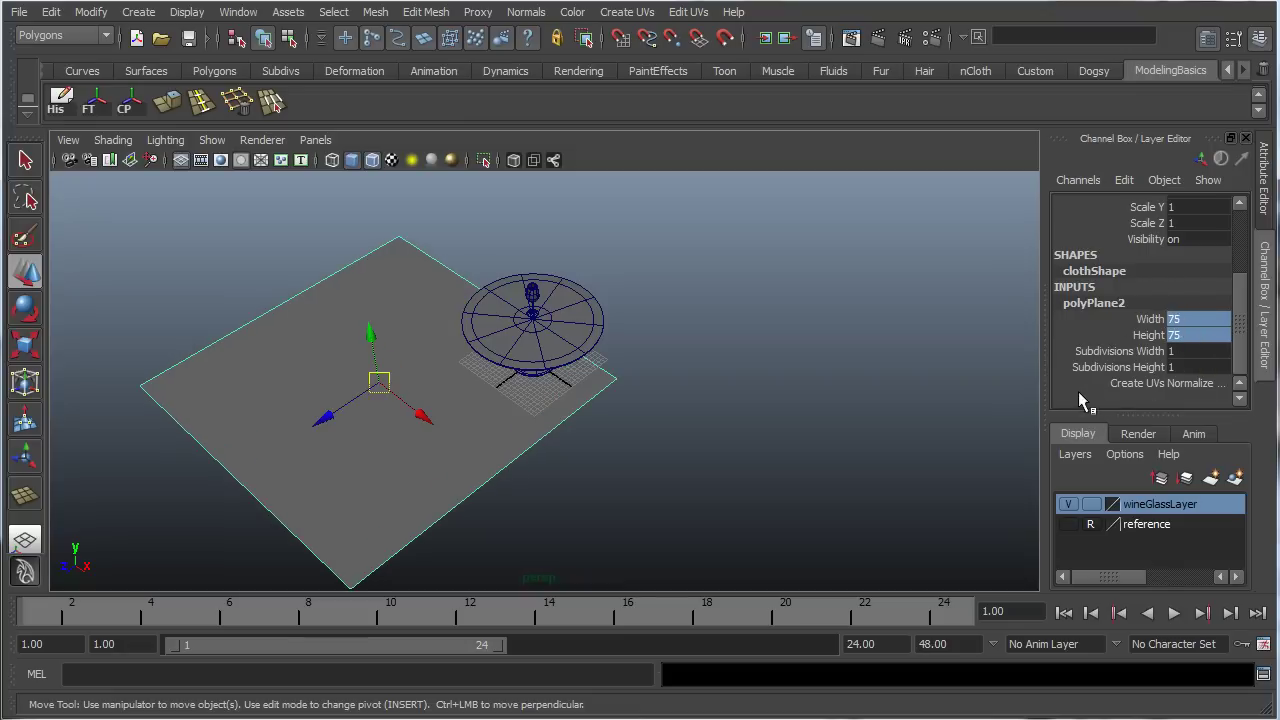
{"action": "left_click_drag", "start_coordinate": [1187, 319], "coordinate": [1184, 342]}
{"action": "double_click", "coordinate": [1184, 338]}
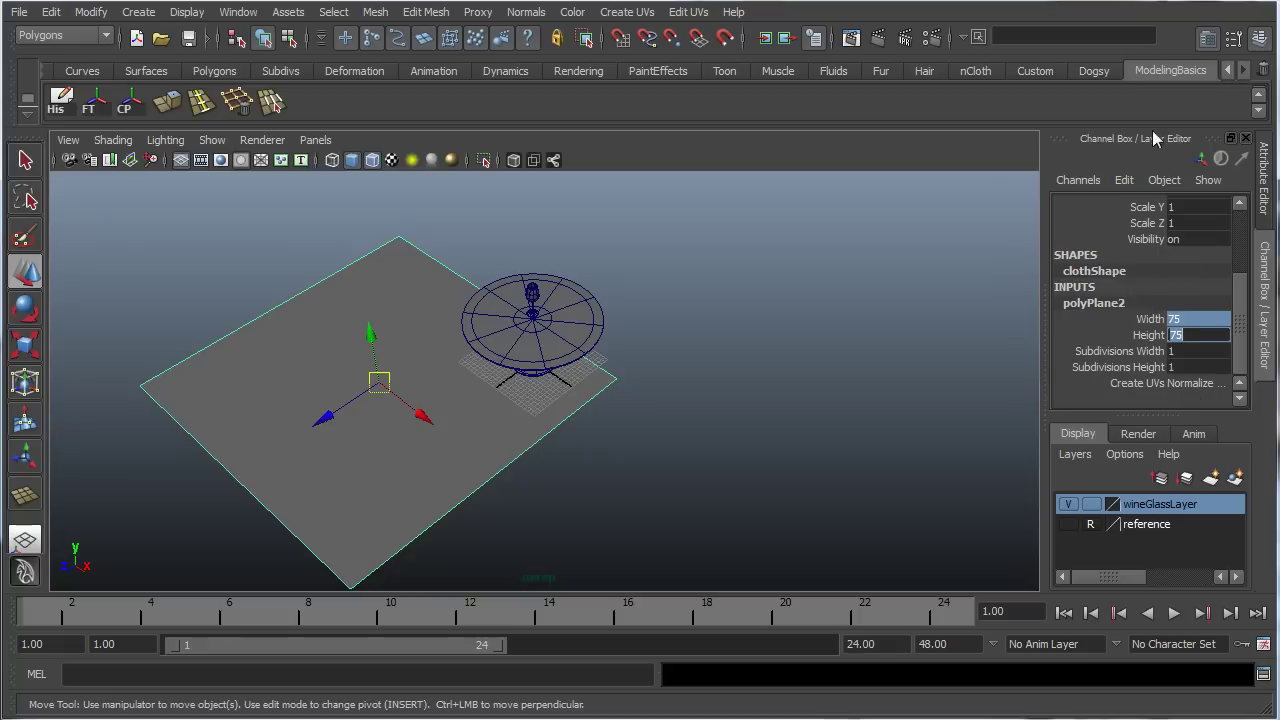
{"action": "left_click", "coordinate": [1073, 383]}
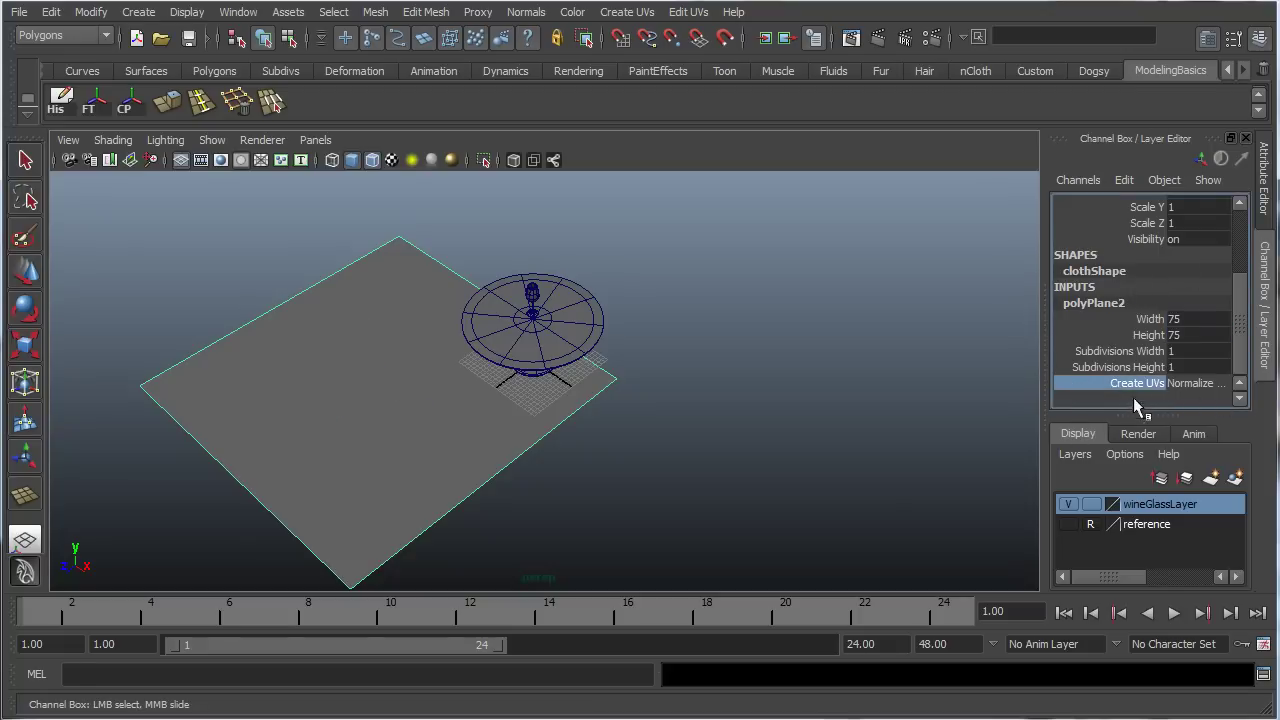
- Set the cloth plane's subdivisions to 20 in both width and height
{"action": "left_click_drag", "start_coordinate": [496, 510], "coordinate": [560, 449], "text": "alt"}
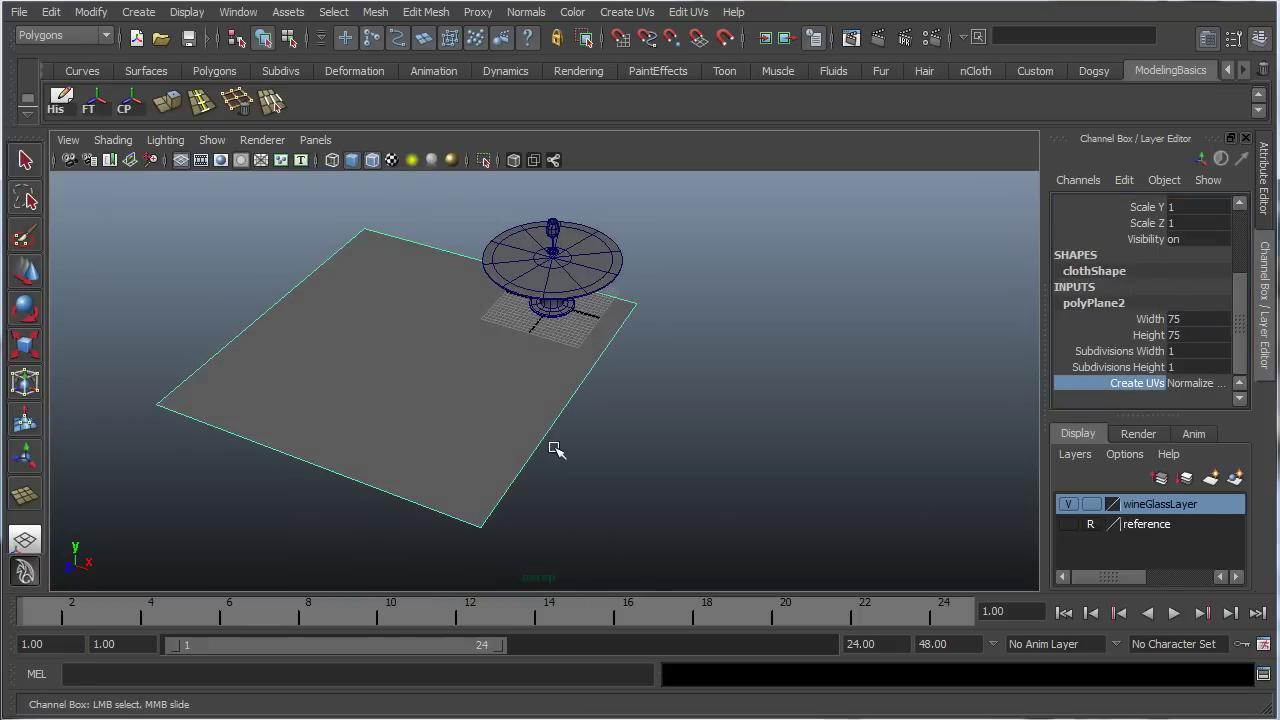
{"action": "double_click", "coordinate": [1195, 351]}
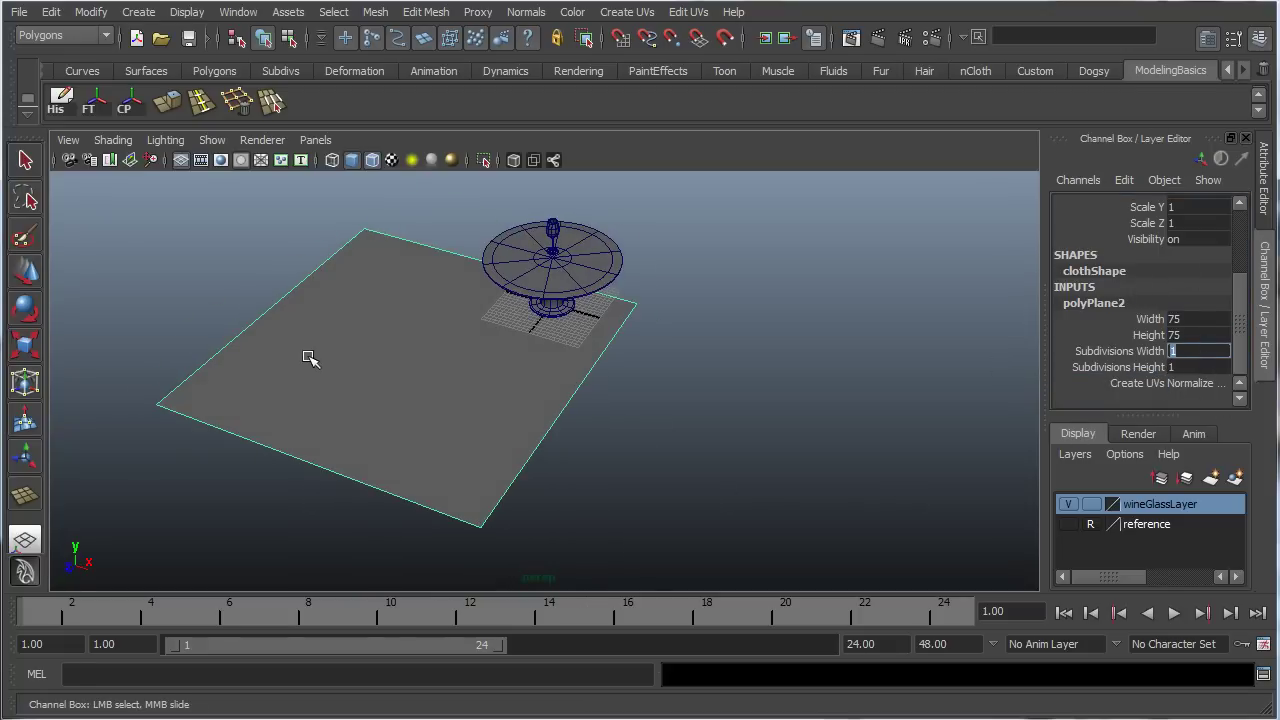
{"action": "type", "text": "20"}
{"action": "key", "text": "Return"}
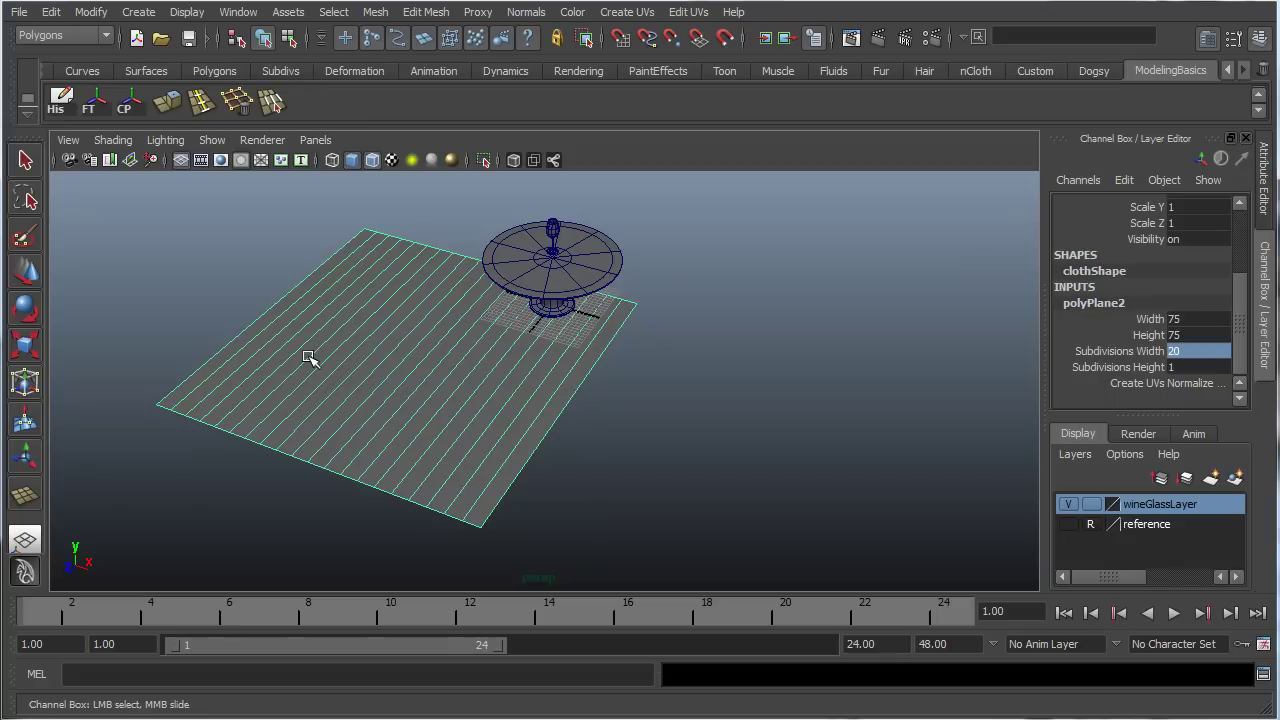
{"action": "double_click", "coordinate": [1186, 367]}
{"action": "key", "text": "Return"}
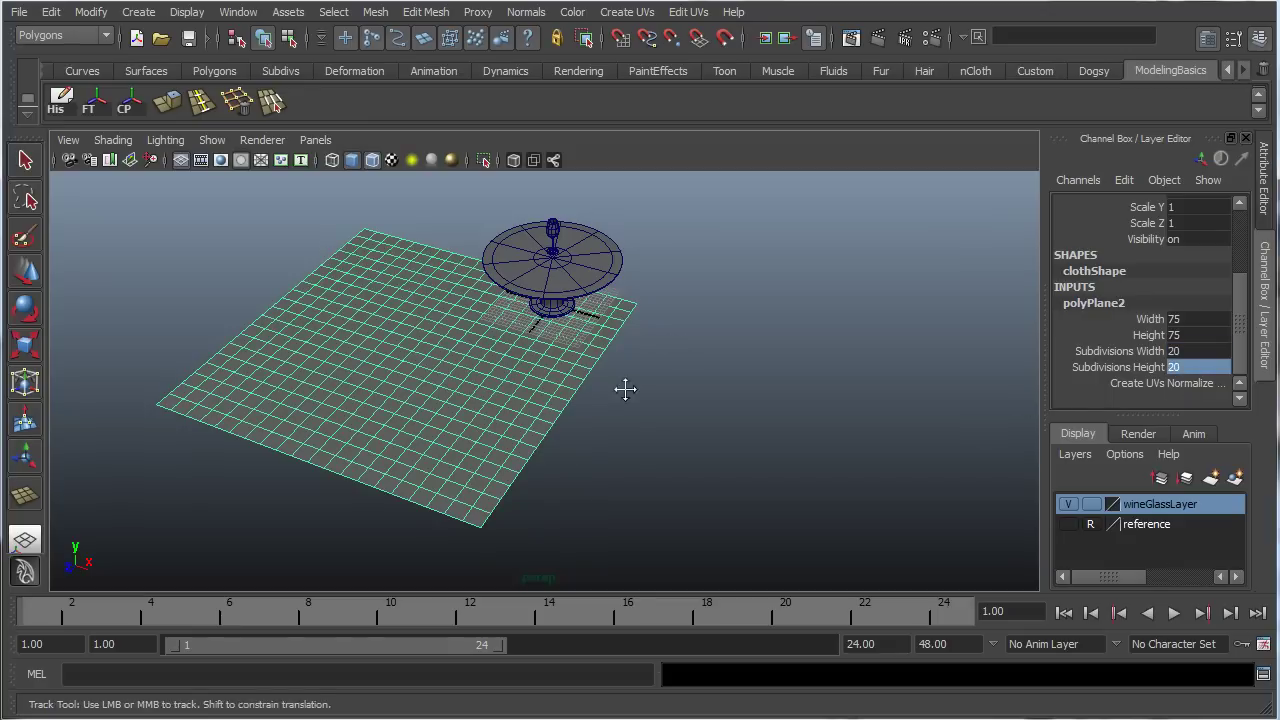
- Move the cloth onto the table by snapping its centre to the tabletop's central vertex
{"action": "middle_click_drag", "start_coordinate": [625, 388], "coordinate": [668, 390], "text": "alt"}
{"action": "right_click_drag", "start_coordinate": [668, 390], "coordinate": [740, 430], "text": "alt"}
{"action": "left_click_drag", "start_coordinate": [680, 445], "coordinate": [554, 430], "text": "alt"}
{"action": "key", "text": "w"}
{"action": "scroll", "coordinate": [537, 437], "scroll_direction": "down", "scroll_amount": 5}
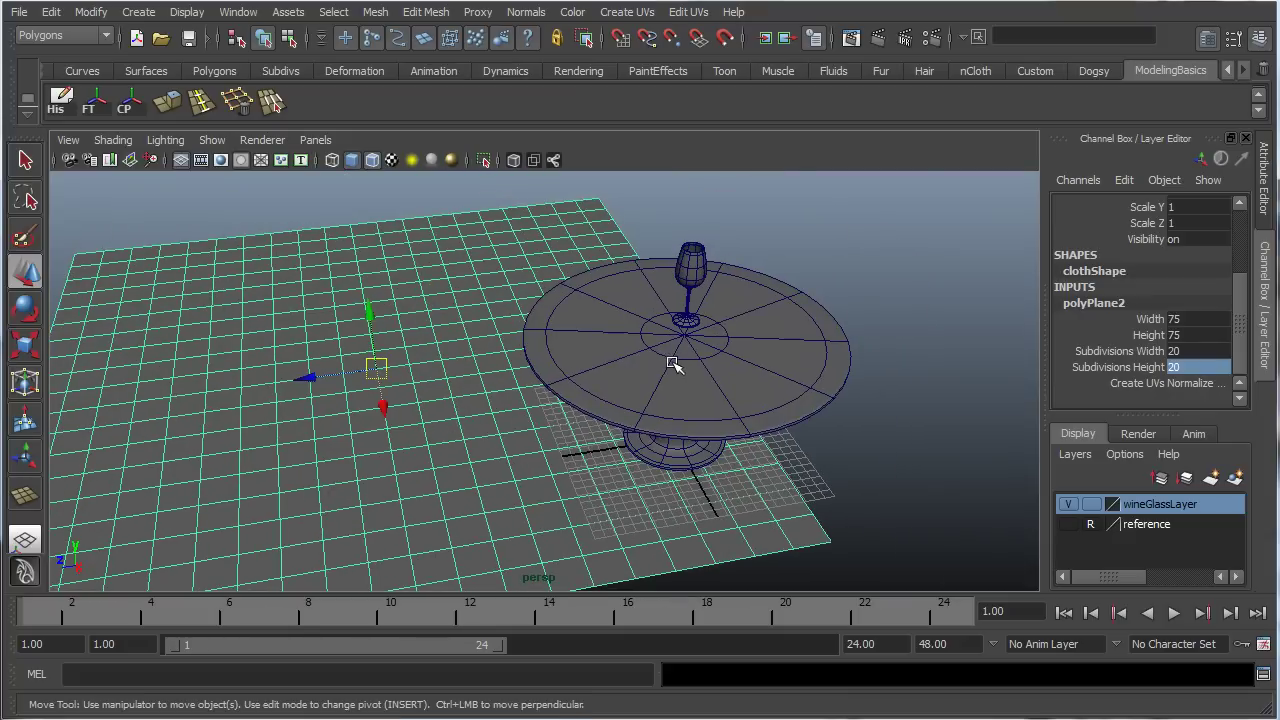
{"action": "key", "text": "v"}
{"action": "middle_click_drag", "start_coordinate": [685, 340], "coordinate": [680, 334]}
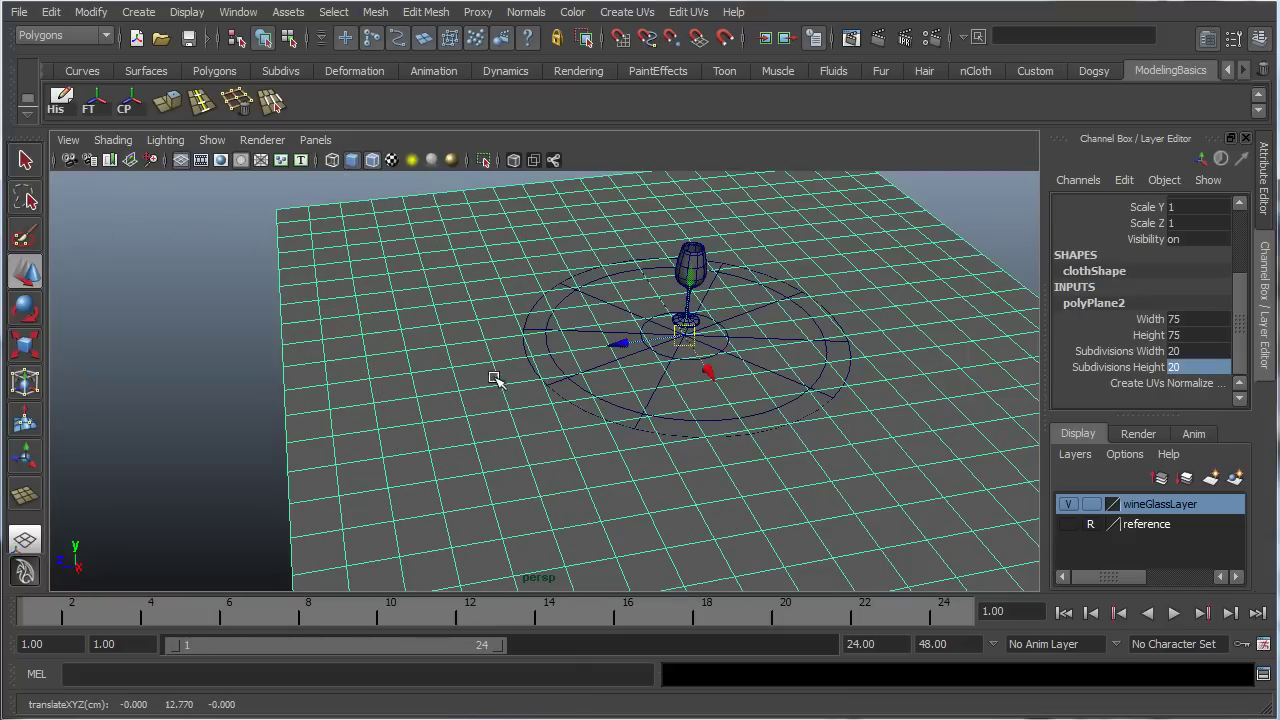
- Raise the cloth slightly so it sits between the tabletop and the wine glass base, and deselect it
{"action": "left_click_drag", "start_coordinate": [494, 377], "coordinate": [675, 311], "text": "alt"}
{"action": "middle_click_drag", "start_coordinate": [675, 311], "coordinate": [591, 360], "text": "alt"}
{"action": "left_click_drag", "start_coordinate": [593, 273], "coordinate": [591, 261]}
{"action": "left_click_drag", "start_coordinate": [485, 285], "coordinate": [513, 275], "text": "alt"}
{"action": "scroll", "coordinate": [513, 275], "scroll_direction": "up", "scroll_amount": 6}
{"action": "scroll", "coordinate": [512, 282], "scroll_direction": "down", "scroll_amount": 6}
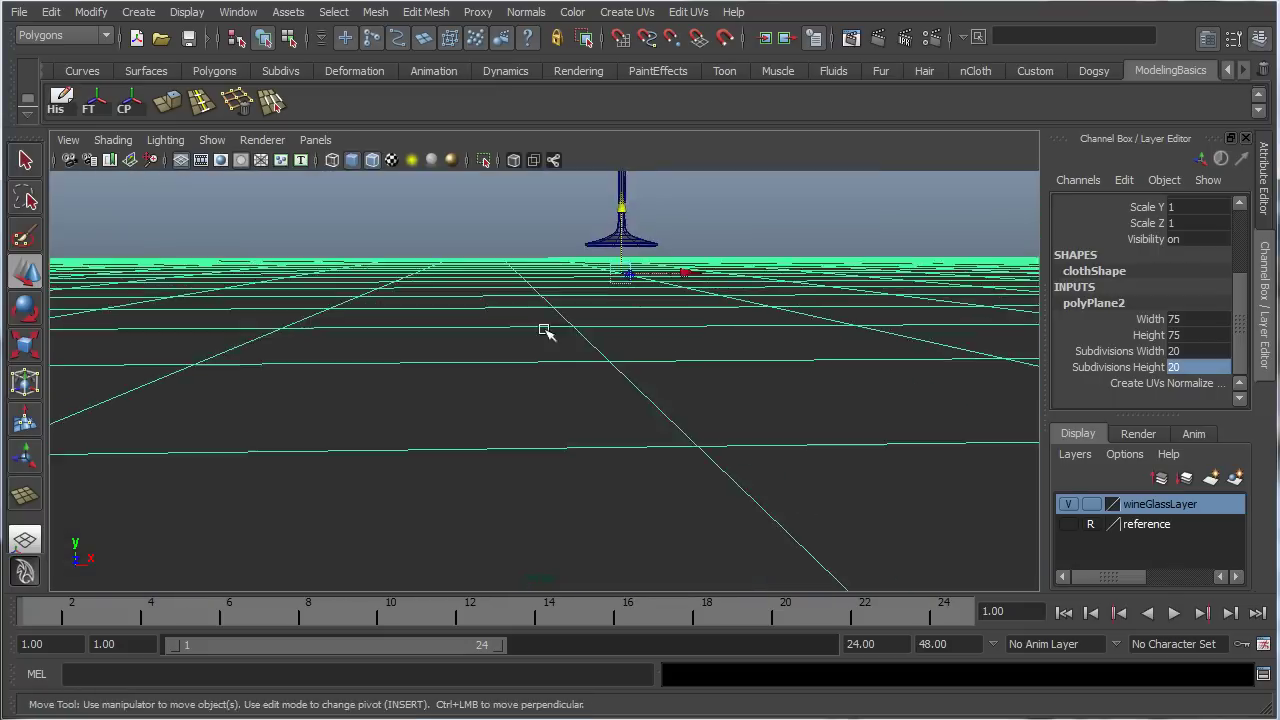
{"action": "left_click_drag", "start_coordinate": [698, 362], "coordinate": [729, 343], "text": "alt"}
{"action": "left_click", "coordinate": [625, 197]}
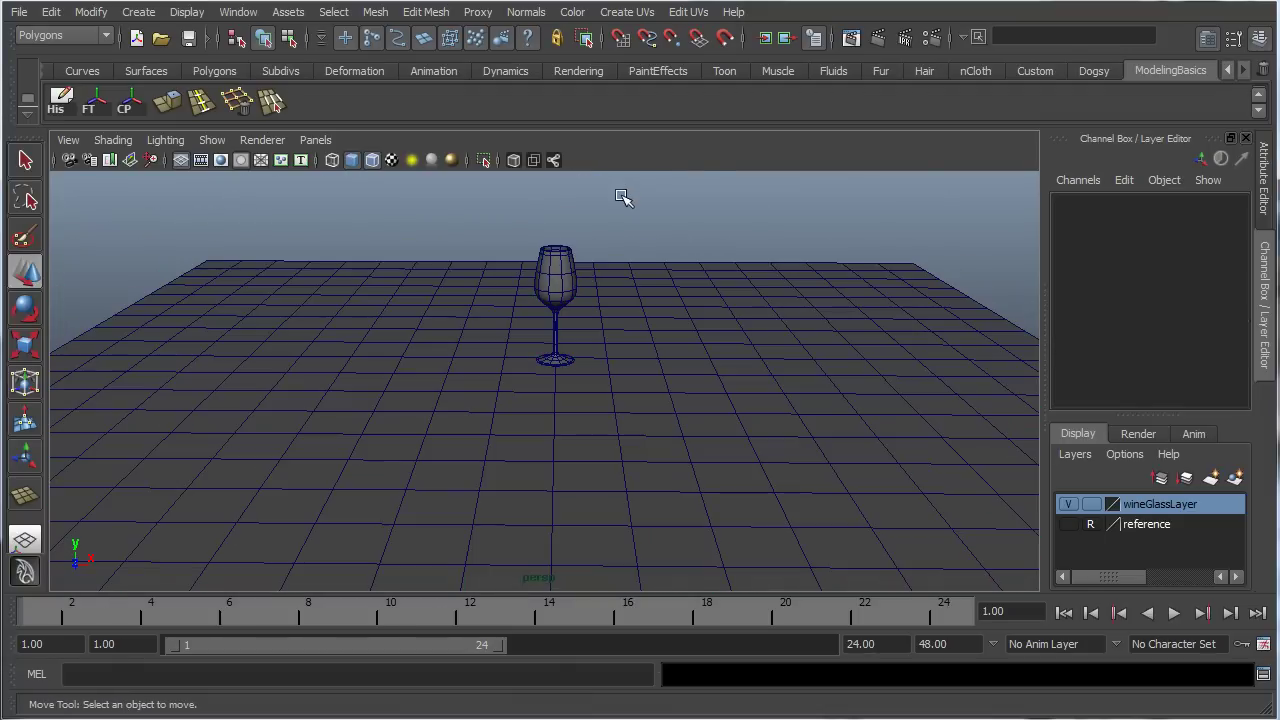
- Freeze the wine glass's transformations and delete its construction history
{"action": "left_click", "coordinate": [550, 283]}
{"action": "left_click_drag", "start_coordinate": [1244, 240], "coordinate": [1276, 190]}
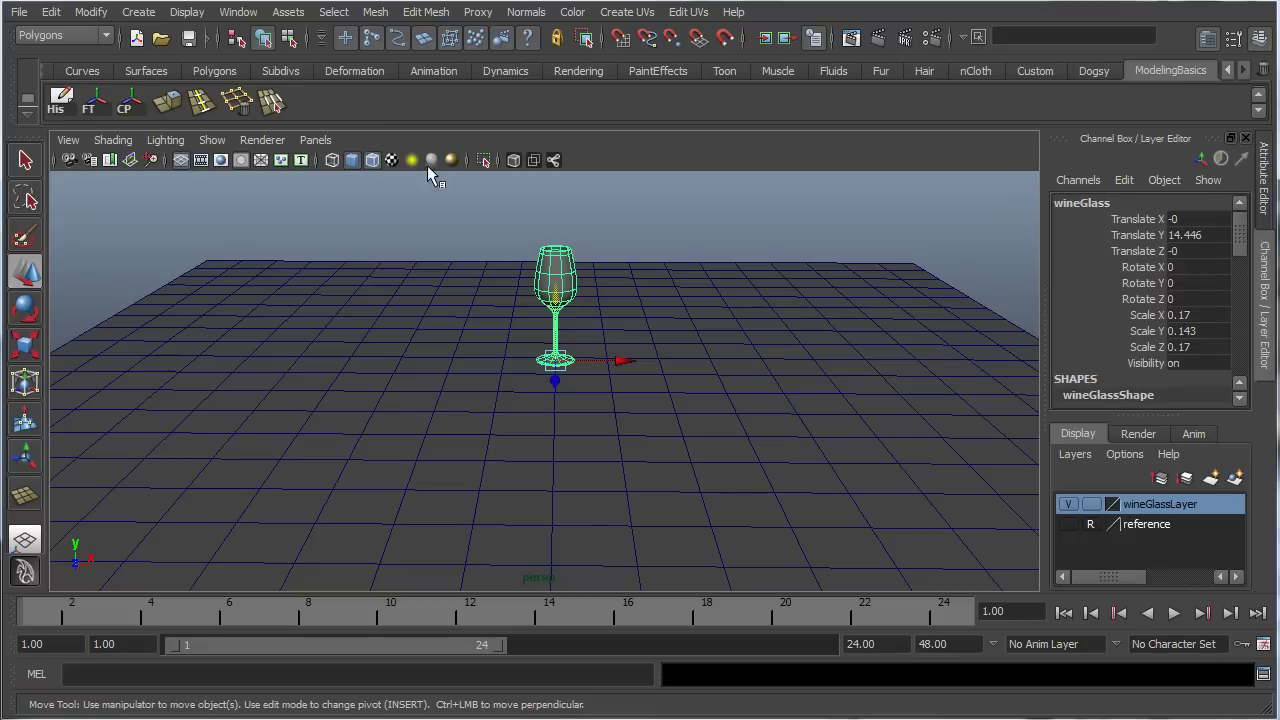
{"action": "left_click", "coordinate": [100, 106]}
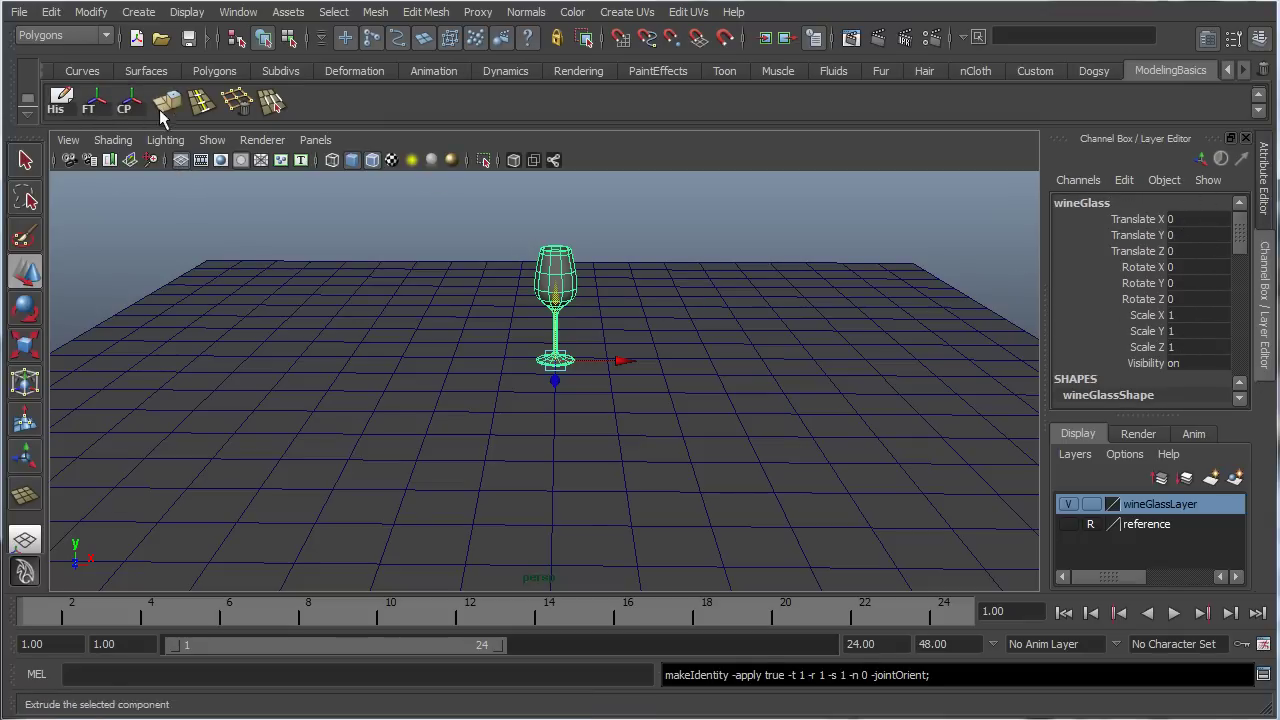
{"action": "left_click", "coordinate": [61, 102]}
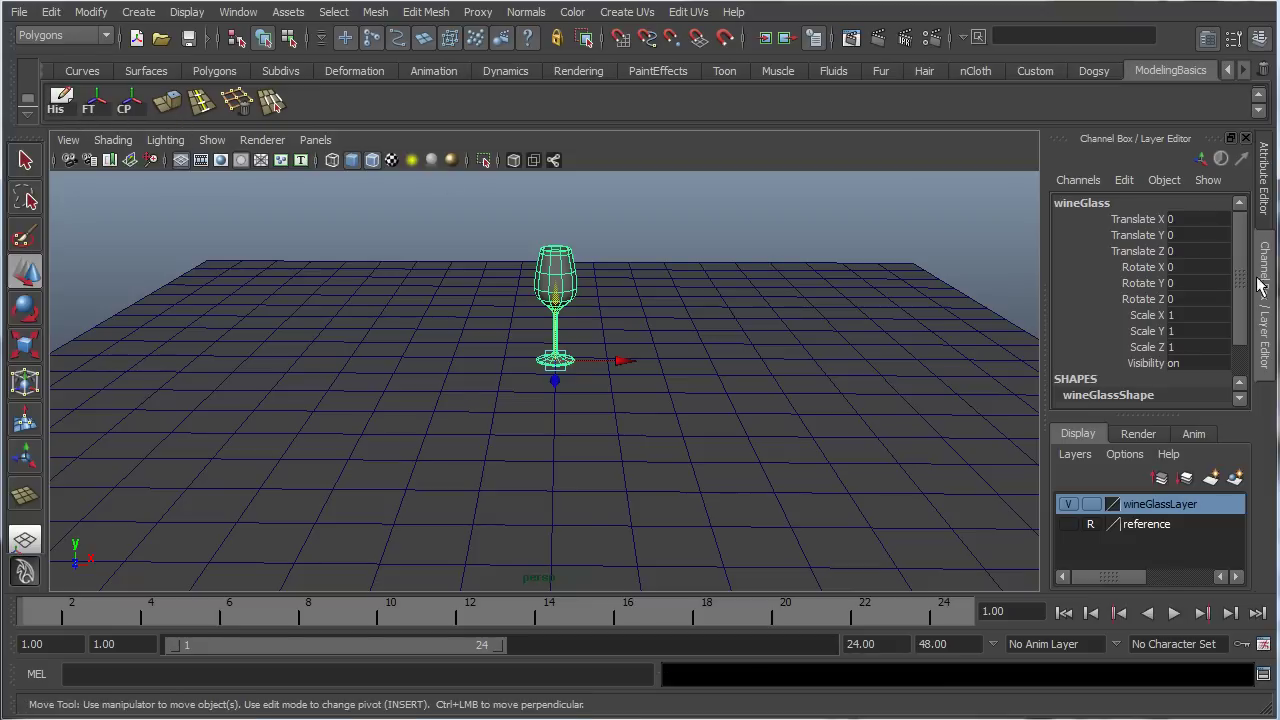
{"action": "left_click_drag", "start_coordinate": [1241, 250], "coordinate": [1244, 307]}
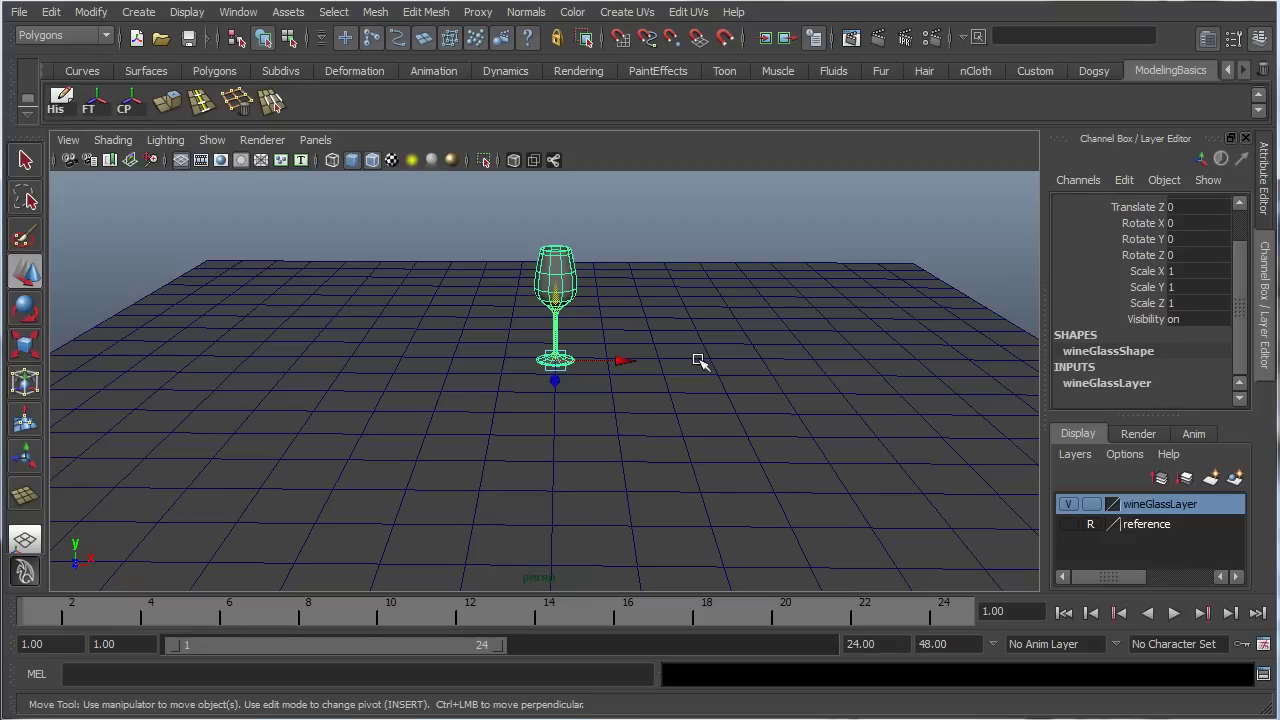
- Select the table and freeze its transformations
{"action": "middle_click_drag", "start_coordinate": [850, 370], "coordinate": [777, 283], "text": "alt"}
{"action": "scroll", "coordinate": [777, 283], "scroll_direction": "down", "scroll_amount": 5}
{"action": "left_click_drag", "start_coordinate": [790, 350], "coordinate": [820, 296], "text": "alt"}
{"action": "scroll", "coordinate": [820, 296], "scroll_direction": "up", "scroll_amount": 5}
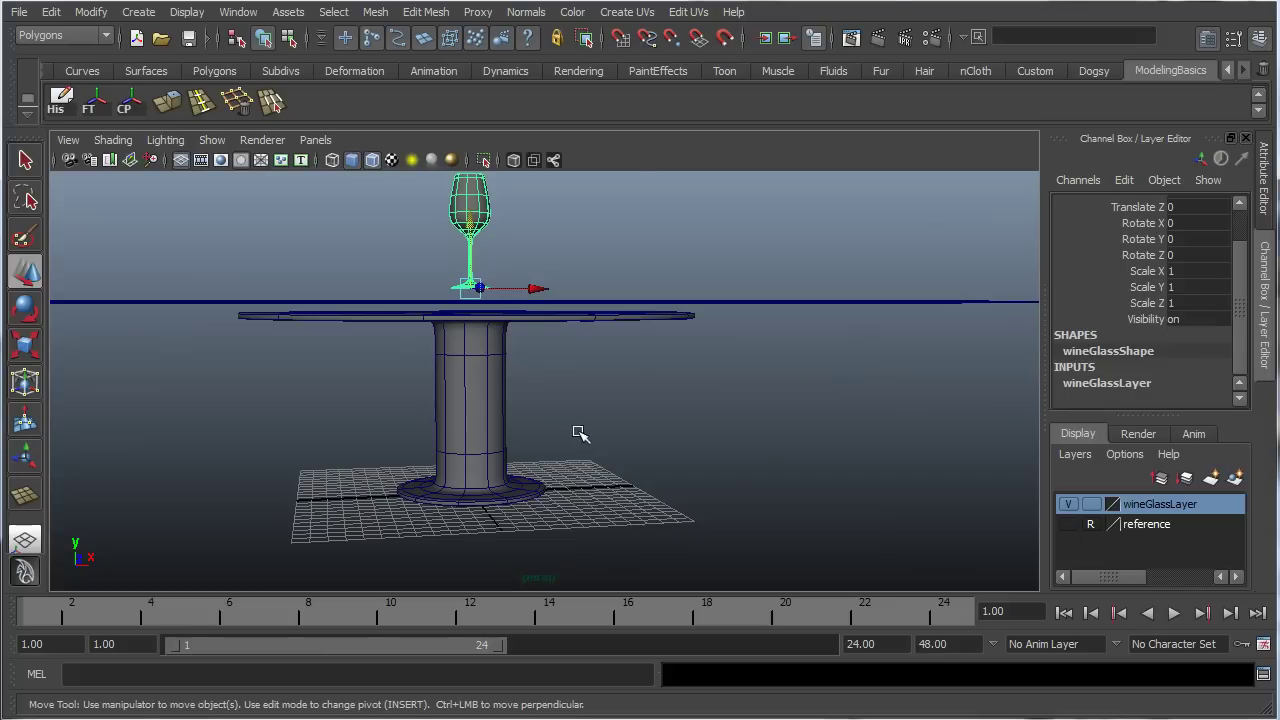
{"action": "left_click_drag", "start_coordinate": [580, 433], "coordinate": [696, 428], "text": "alt"}
{"action": "left_click", "coordinate": [622, 396]}
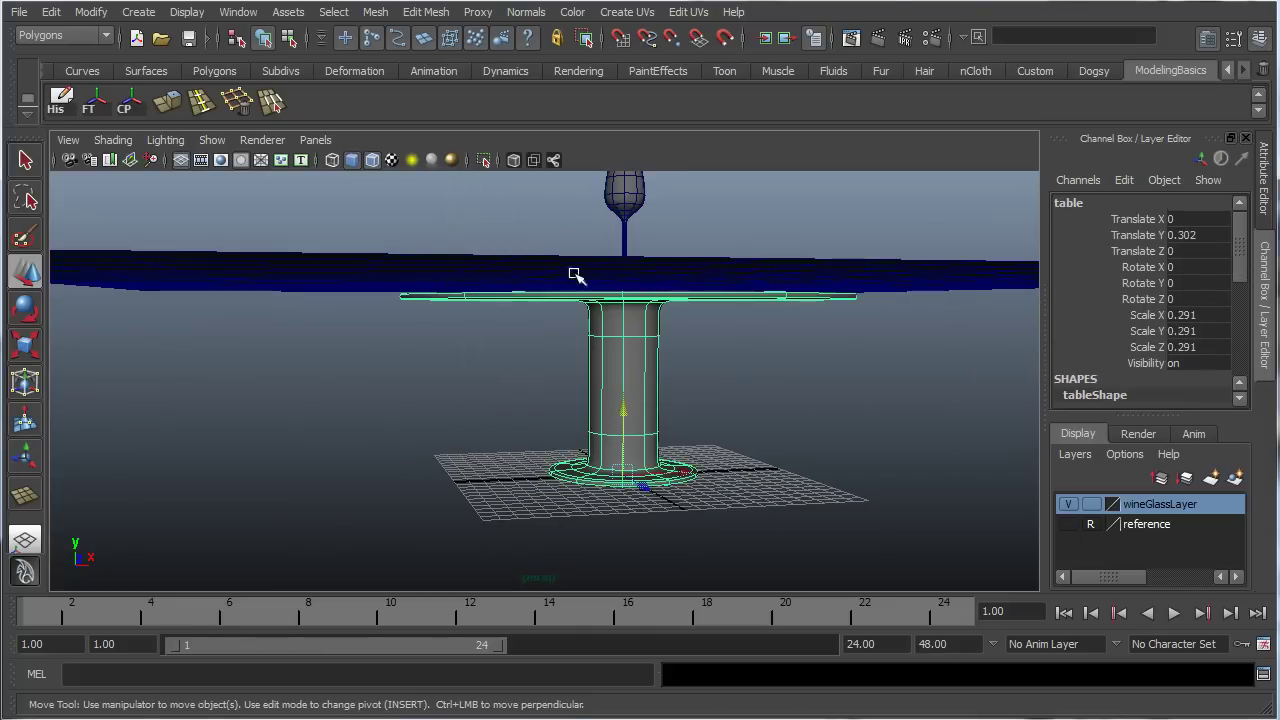
{"action": "left_click", "coordinate": [90, 102]}
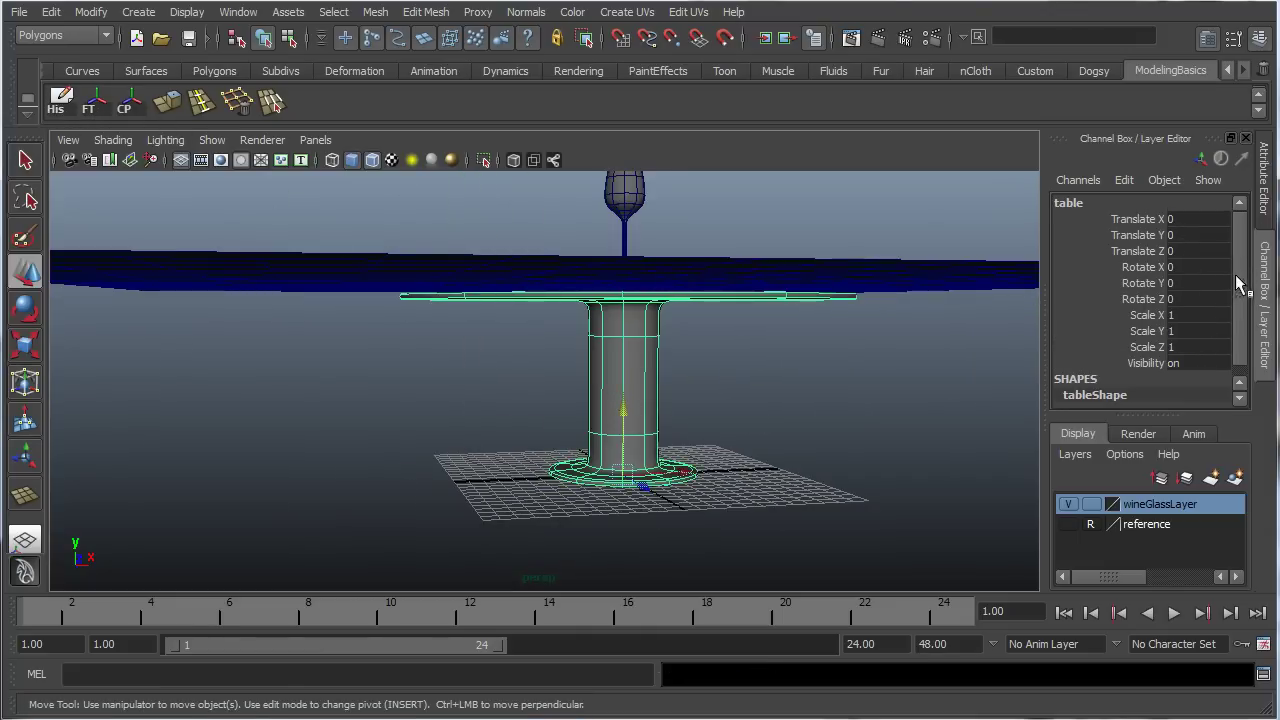
{"action": "scroll", "coordinate": [1235, 283], "scroll_direction": "down", "scroll_amount": 1}
{"action": "left_click_drag", "start_coordinate": [700, 332], "coordinate": [767, 298], "text": "alt"}
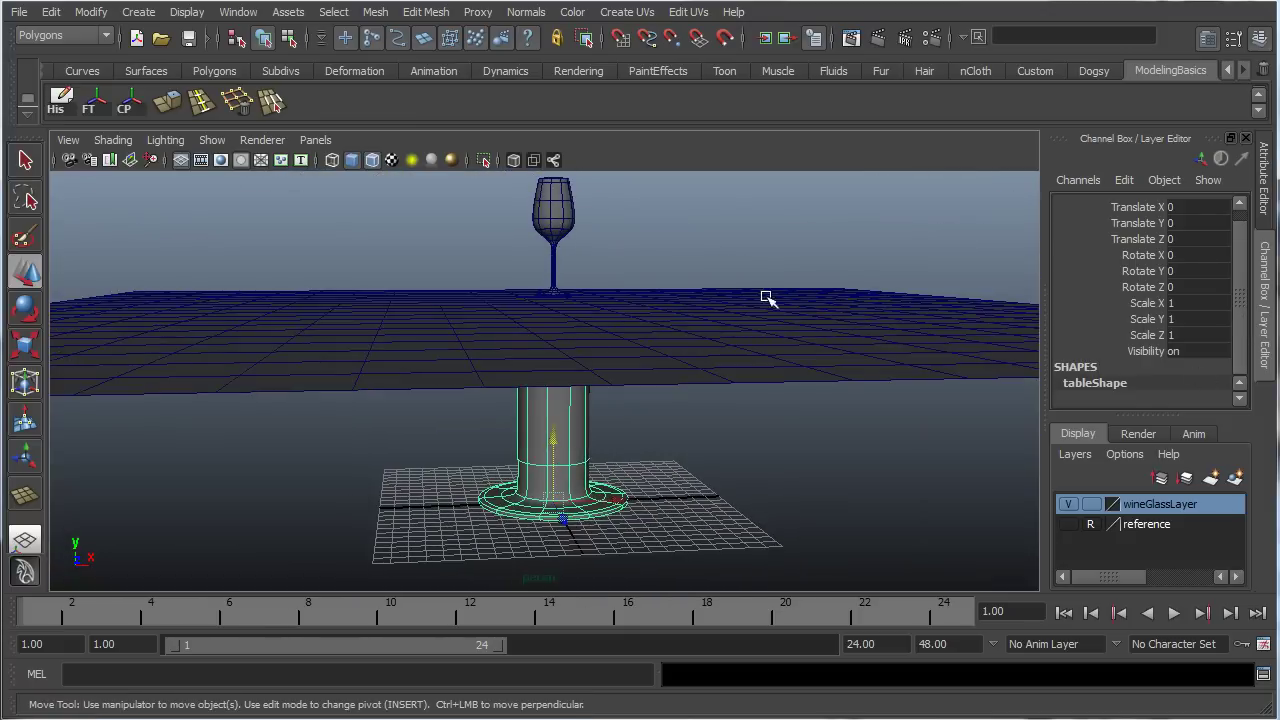
- Select the cloth plane and freeze its transformations
{"action": "left_click", "coordinate": [767, 298]}
{"action": "scroll", "coordinate": [1217, 243], "scroll_direction": "down", "scroll_amount": 3}
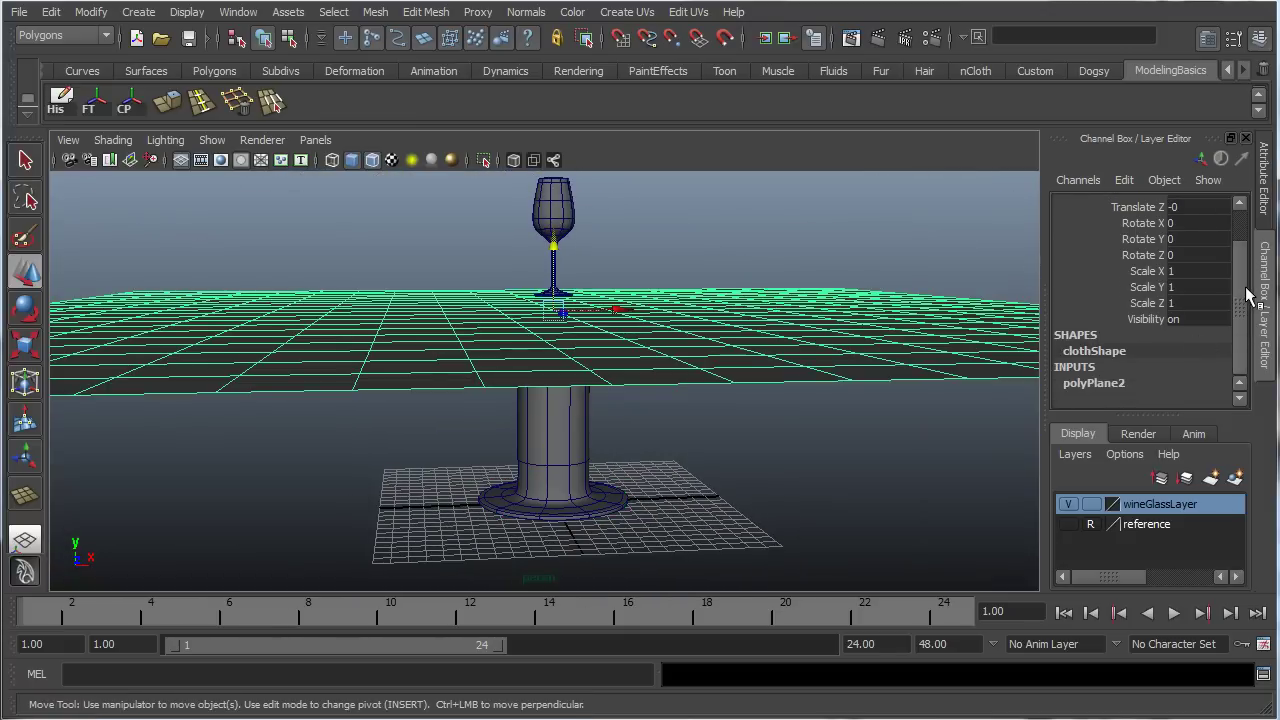
{"action": "scroll", "coordinate": [1217, 243], "scroll_direction": "up", "scroll_amount": 3}
{"action": "mouse_move", "coordinate": [712, 348]}
{"action": "left_mouse_down", "text": "alt"}
{"action": "mouse_move", "coordinate": [708, 361]}
{"action": "mouse_move", "coordinate": [695, 354]}
{"action": "left_mouse_up", "text": "alt"}
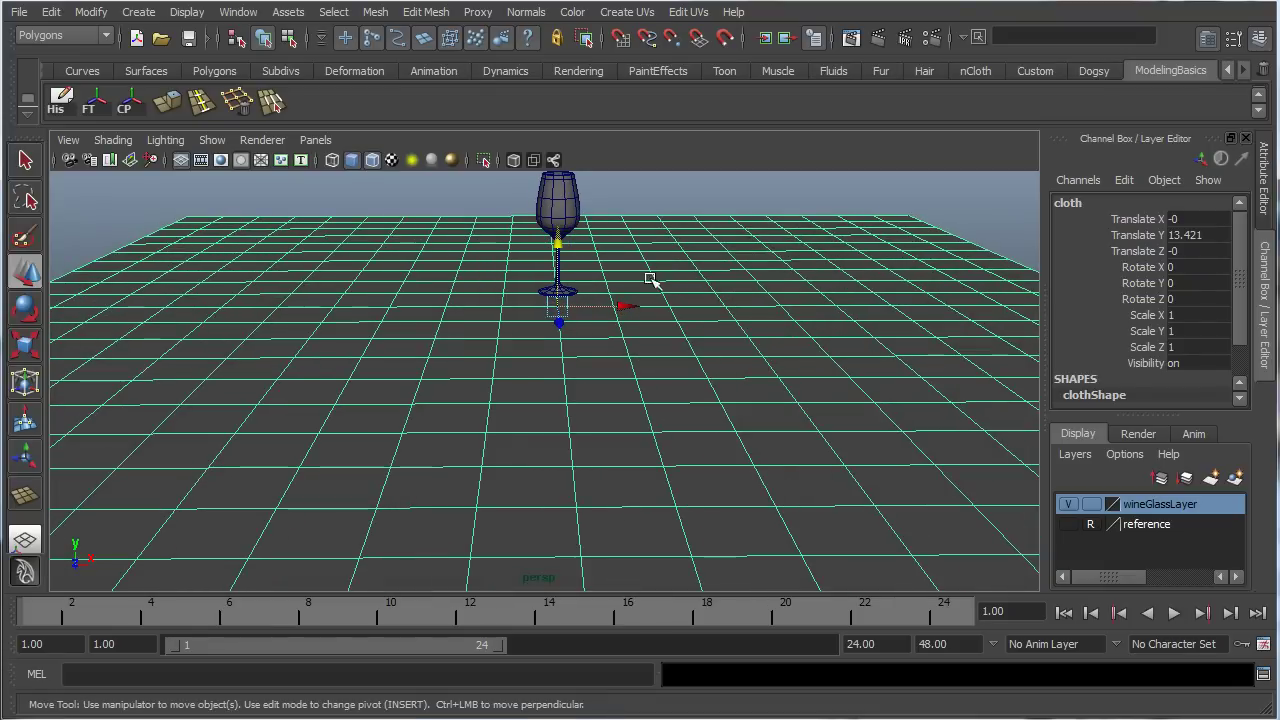
{"action": "left_click", "coordinate": [93, 114]}
- Select the table and compare its smooth preview levels, ending on the unsmoothed display
{"action": "mouse_move", "coordinate": [555, 334]}
{"action": "left_mouse_down", "text": "alt"}
{"action": "mouse_move", "coordinate": [529, 257]}
{"action": "mouse_move", "coordinate": [558, 266]}
{"action": "mouse_move", "coordinate": [531, 320]}
{"action": "mouse_move", "coordinate": [555, 310]}
{"action": "mouse_move", "coordinate": [552, 320]}
{"action": "left_mouse_up", "text": "alt"}
{"action": "right_click_drag", "start_coordinate": [552, 320], "coordinate": [570, 326], "text": "alt"}
{"action": "left_click_drag", "start_coordinate": [570, 326], "coordinate": [531, 329], "text": "alt"}
{"action": "left_click", "coordinate": [505, 384]}
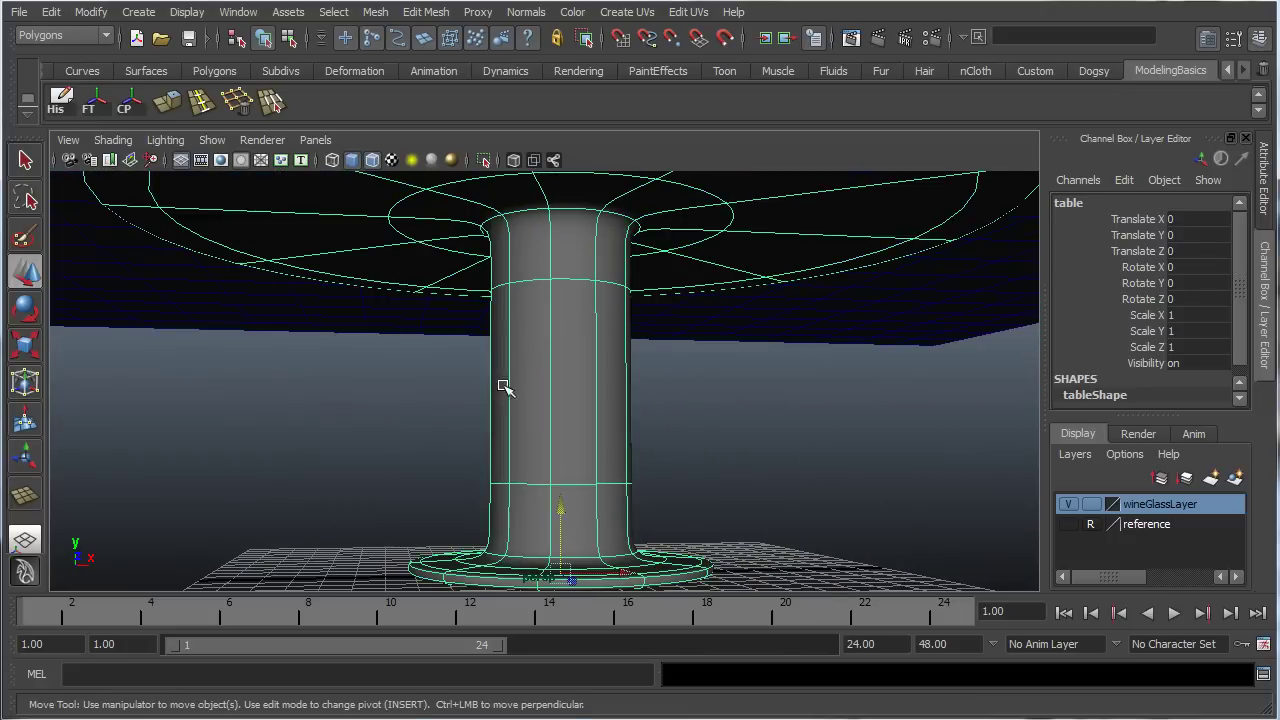
{"action": "right_click_drag", "start_coordinate": [503, 386], "coordinate": [529, 383], "text": "alt"}
{"action": "left_click_drag", "start_coordinate": [529, 383], "coordinate": [451, 397], "text": "alt"}
{"action": "key", "text": "1"}
{"action": "key", "text": "2"}
{"action": "key", "text": "3"}
{"action": "key", "text": "1"}
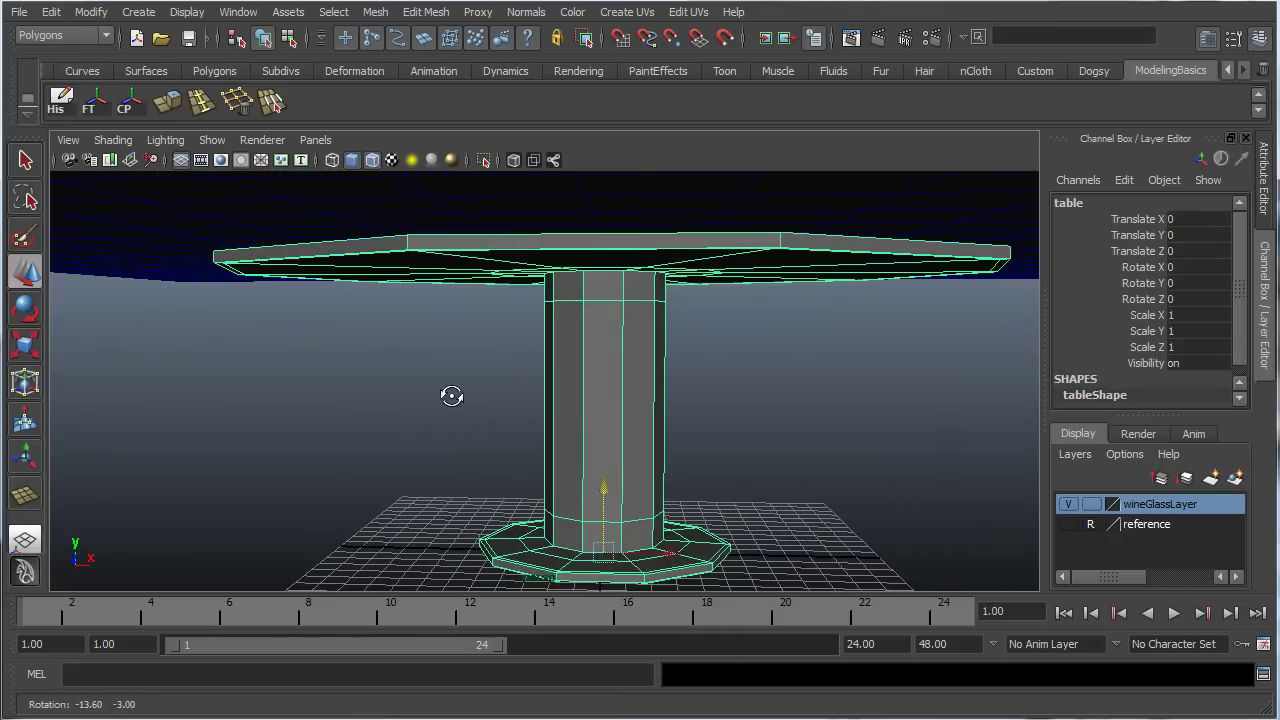
- Smooth the table mesh using two division levels and check the denser geometry under the cloth
{"action": "left_click", "coordinate": [381, 15]}
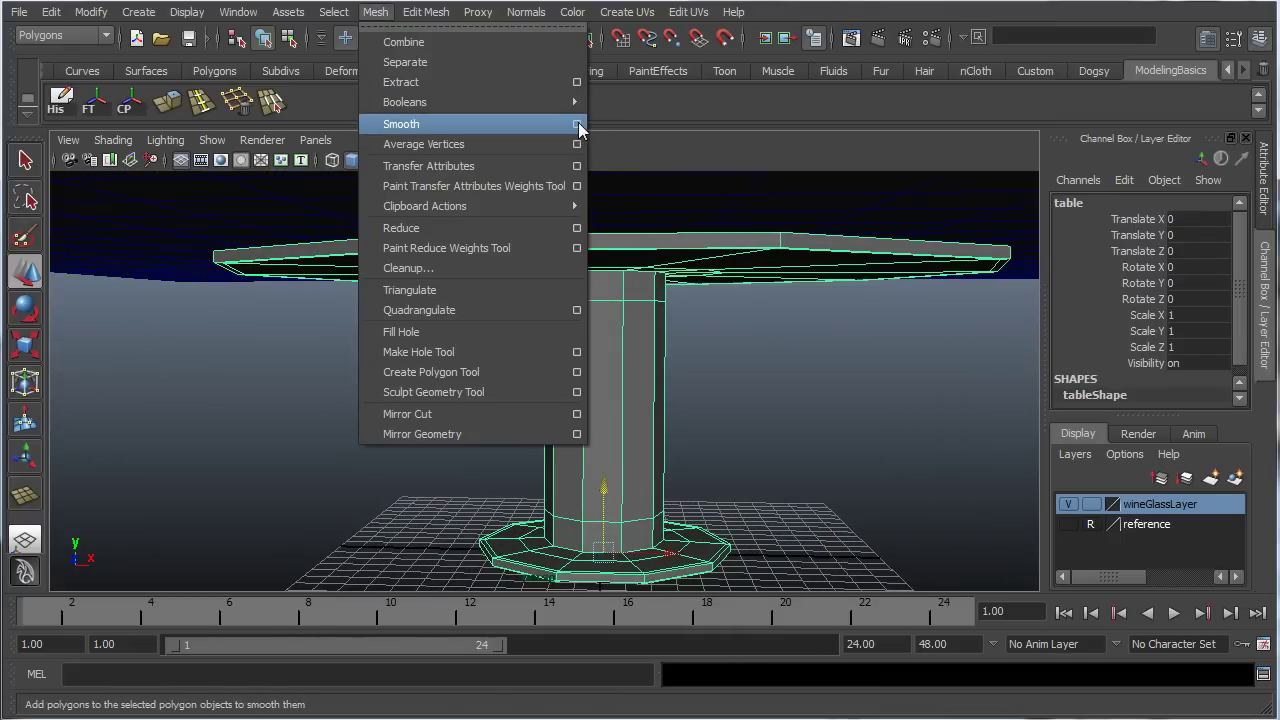
{"action": "left_click", "coordinate": [577, 124]}
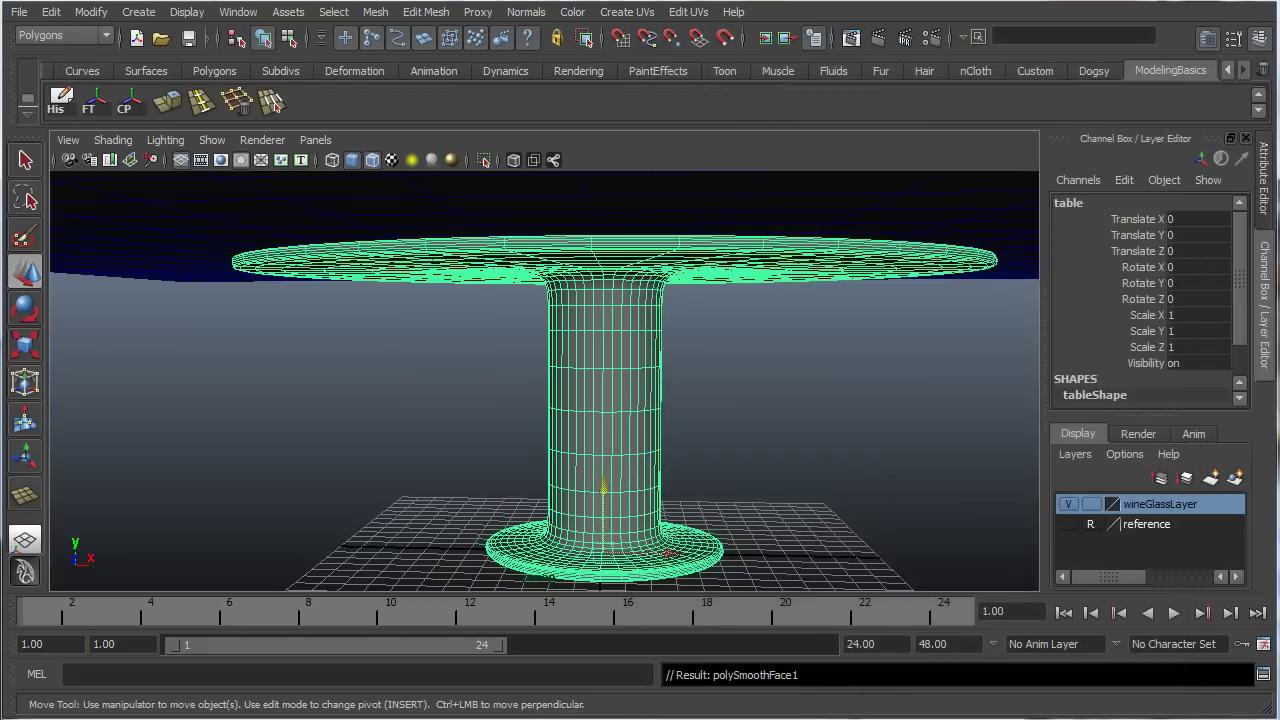
{"action": "left_click", "coordinate": [408, 486]}
{"action": "mouse_move", "coordinate": [637, 433]}
{"action": "left_mouse_down", "text": "alt"}
{"action": "mouse_move", "coordinate": [600, 400]}
{"action": "mouse_move", "coordinate": [683, 454]}
{"action": "mouse_move", "coordinate": [623, 426]}
{"action": "left_mouse_up", "text": "alt"}
{"action": "left_click", "coordinate": [372, 258]}
{"action": "left_click", "coordinate": [397, 528]}
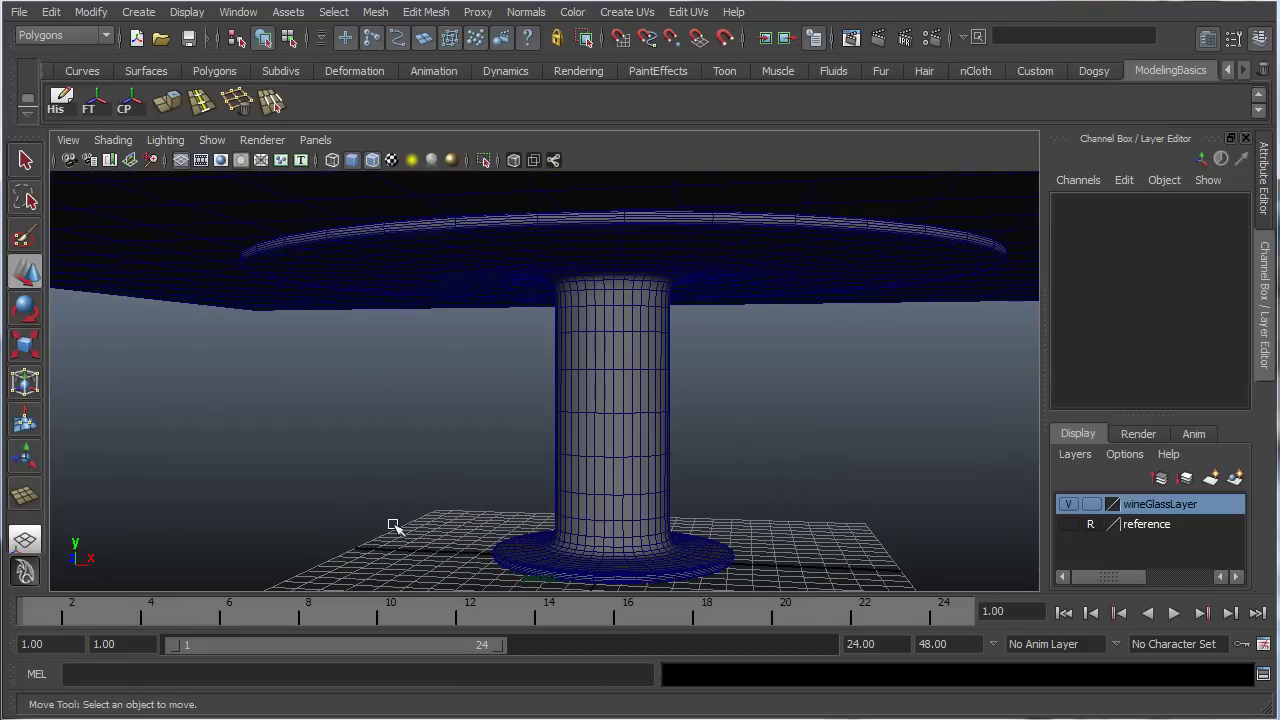
{"action": "left_click_drag", "start_coordinate": [366, 472], "coordinate": [413, 507], "text": "alt"}
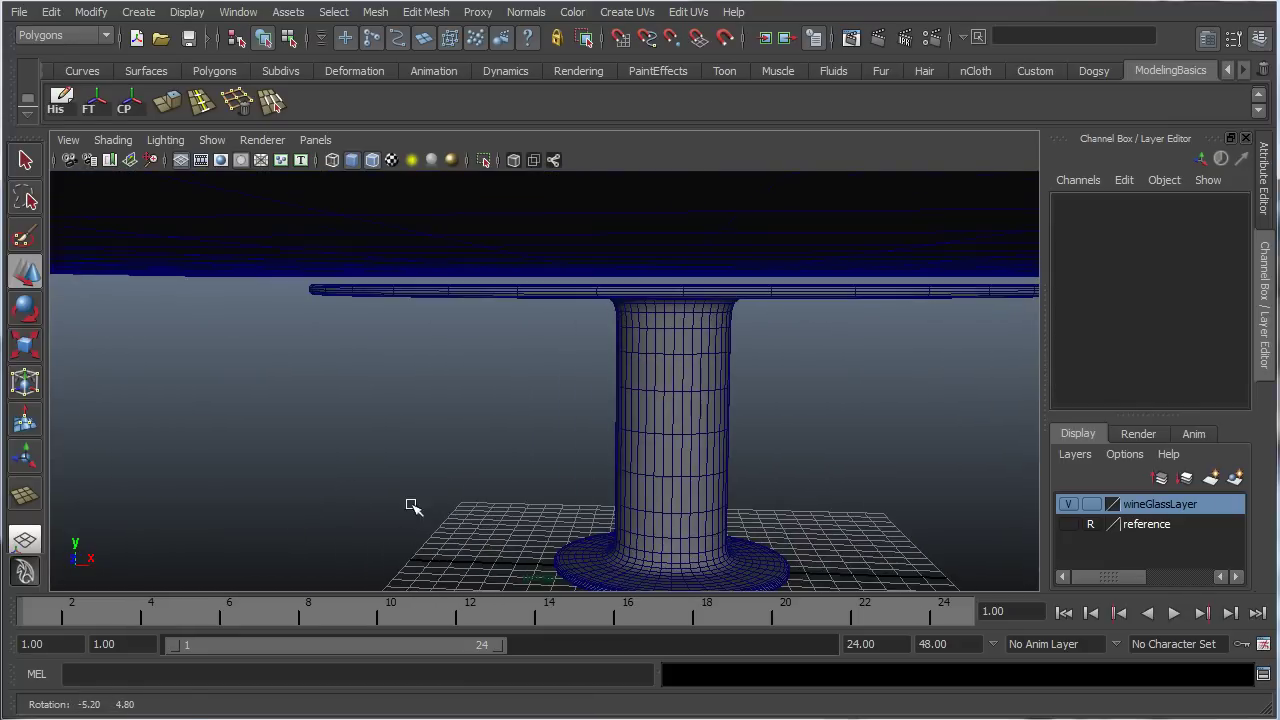
{"action": "left_click", "coordinate": [471, 287]}
{"action": "left_click_drag", "start_coordinate": [449, 363], "coordinate": [374, 463], "text": "alt"}
{"action": "key", "text": "ctrl+h"}
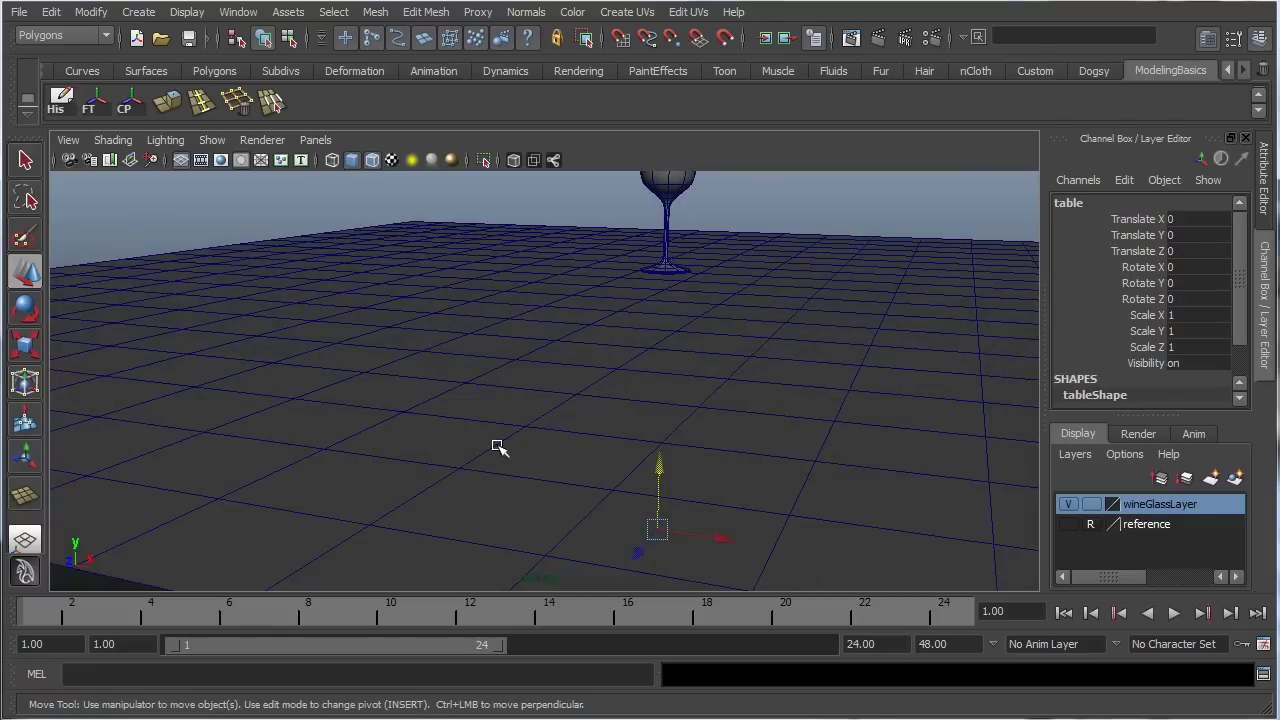
- Smooth the cloth plane exponentially with the division levels set to 3
{"action": "left_click_drag", "start_coordinate": [495, 443], "coordinate": [533, 436], "text": "alt"}
{"action": "left_click", "coordinate": [476, 409]}
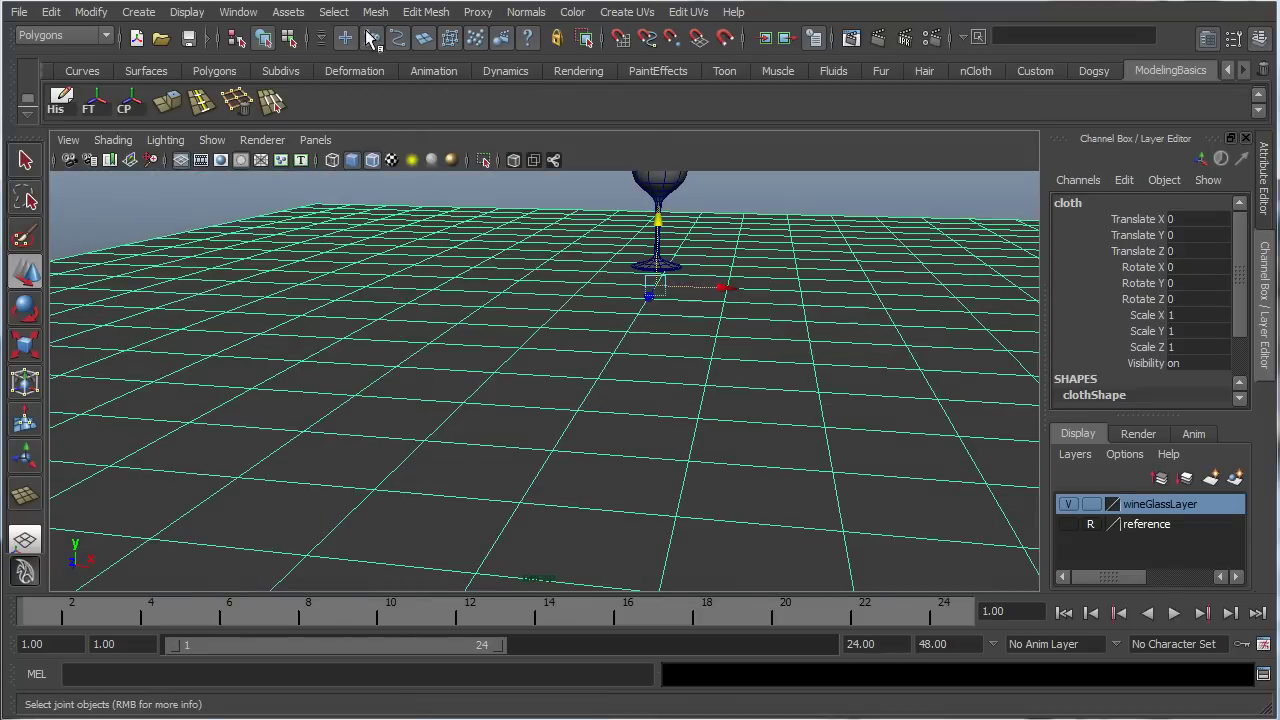
{"action": "left_click", "coordinate": [375, 11]}
{"action": "left_click", "coordinate": [578, 124]}
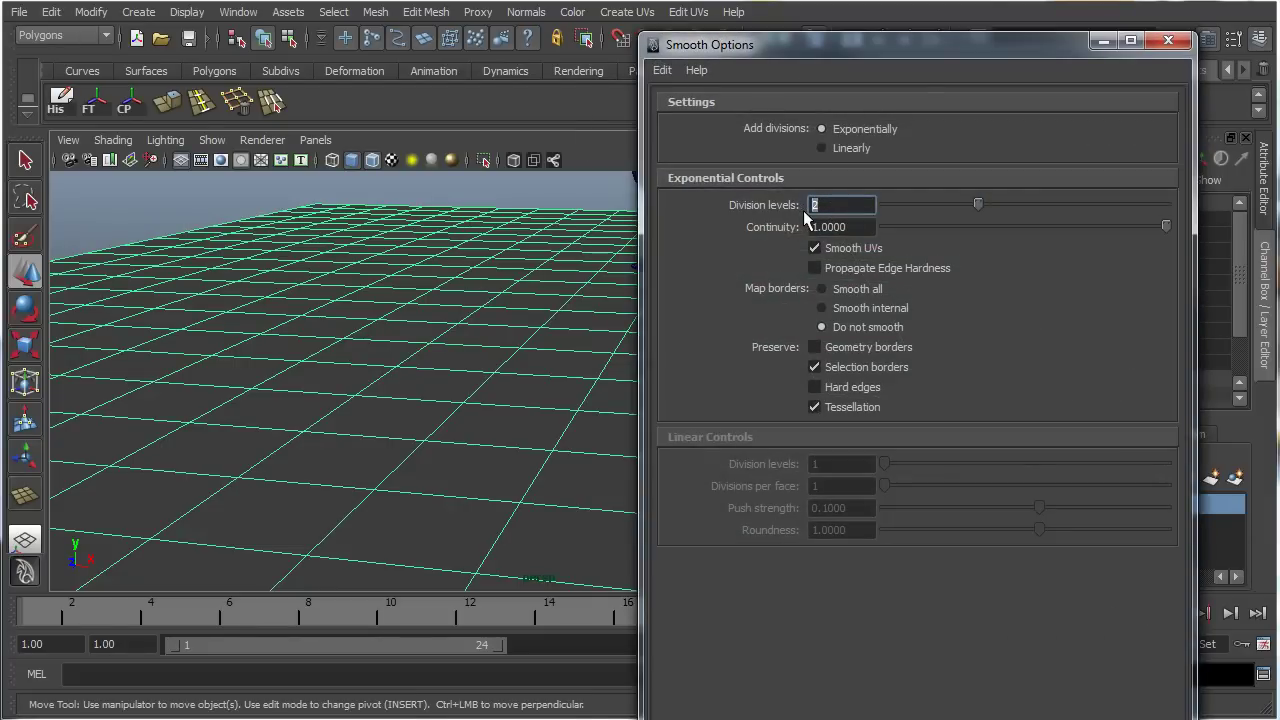
{"action": "type", "text": "3"}
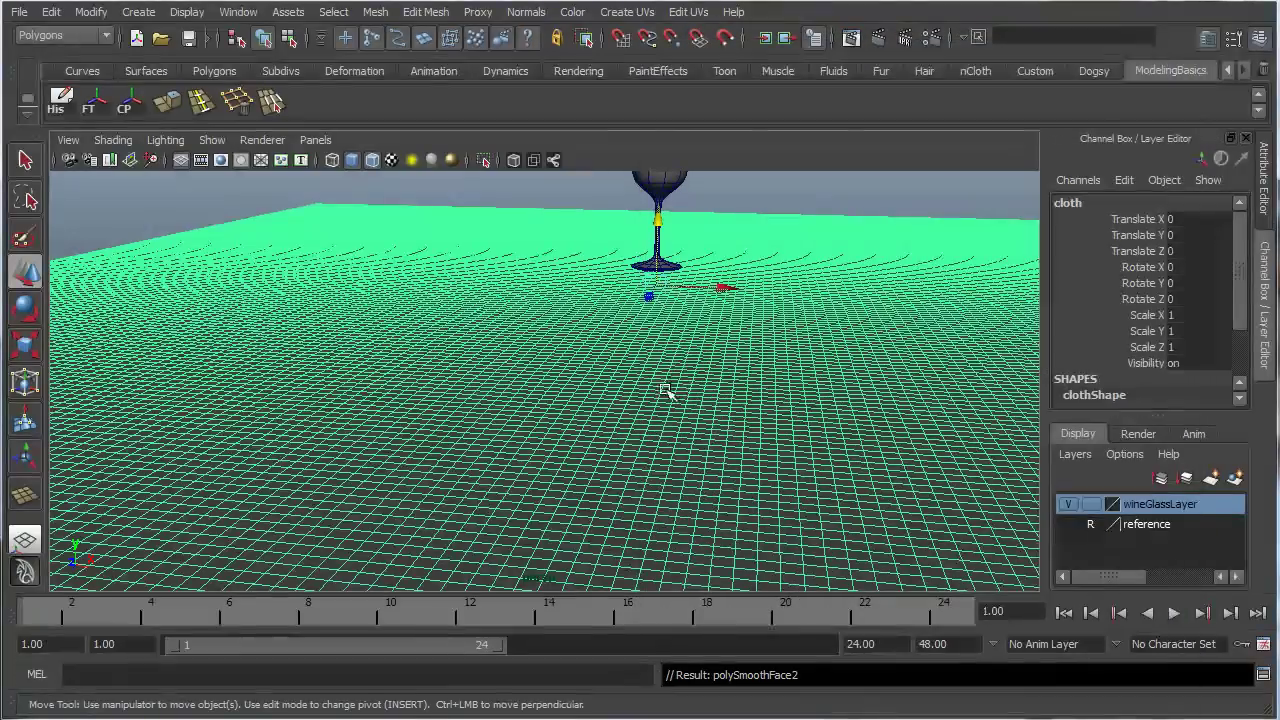
- Examine the smoothed cloth and table from above, below and the side, with nothing selected
{"action": "left_click_drag", "start_coordinate": [666, 391], "coordinate": [581, 372], "text": "alt"}
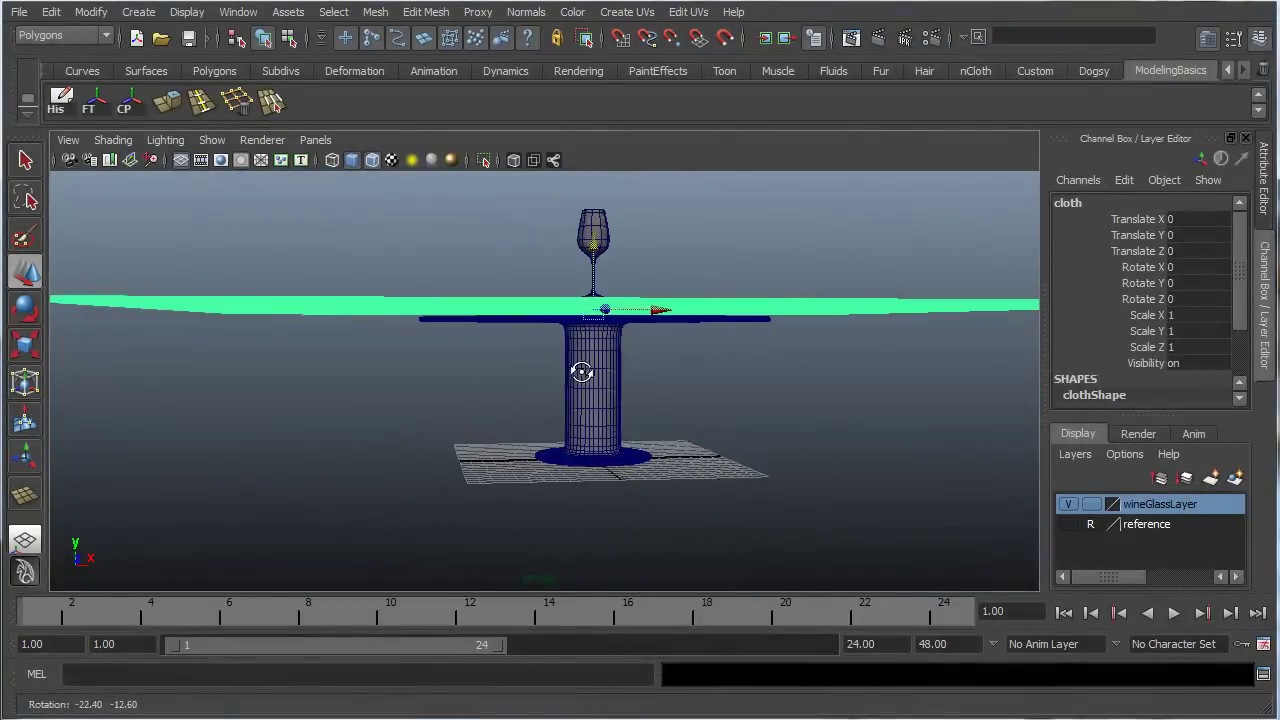
{"action": "scroll", "coordinate": [543, 420], "scroll_direction": "up", "scroll_amount": 4}
{"action": "scroll", "coordinate": [543, 420], "scroll_direction": "down", "scroll_amount": 3}
{"action": "left_click_drag", "start_coordinate": [543, 420], "coordinate": [634, 409], "text": "alt"}
{"action": "scroll", "coordinate": [558, 420], "scroll_direction": "down", "scroll_amount": 6}
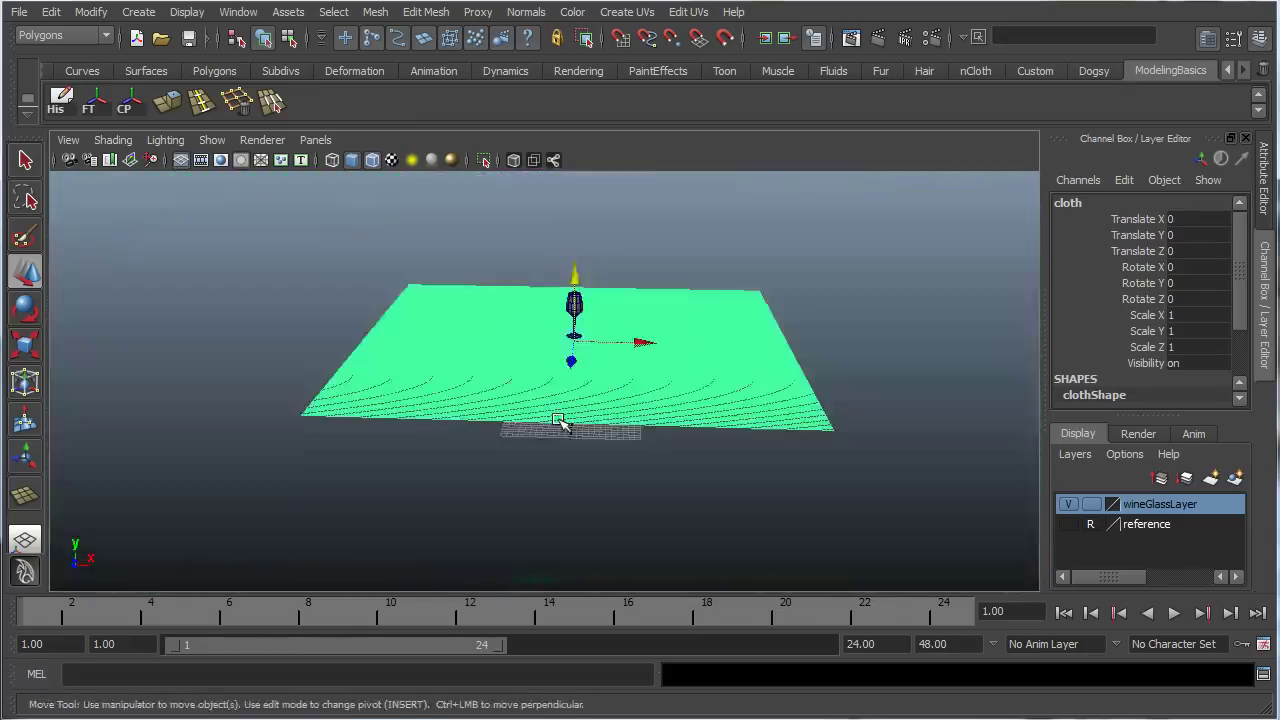
{"action": "left_click_drag", "start_coordinate": [560, 422], "coordinate": [586, 475], "text": "alt"}
{"action": "left_click_drag", "start_coordinate": [685, 425], "coordinate": [614, 380], "text": "alt"}
{"action": "left_click", "coordinate": [920, 491]}
{"action": "left_click_drag", "start_coordinate": [920, 491], "coordinate": [866, 437], "text": "alt"}
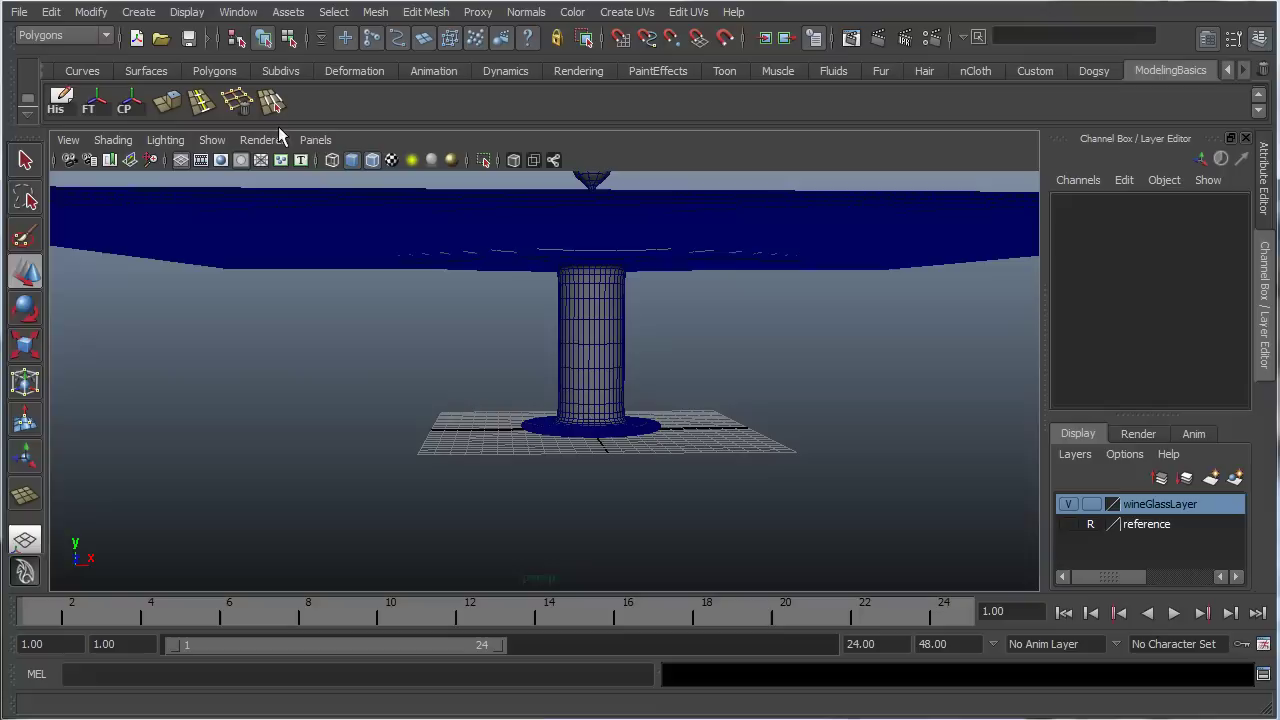
{"action": "left_click_drag", "start_coordinate": [631, 417], "coordinate": [523, 354], "text": "alt"}
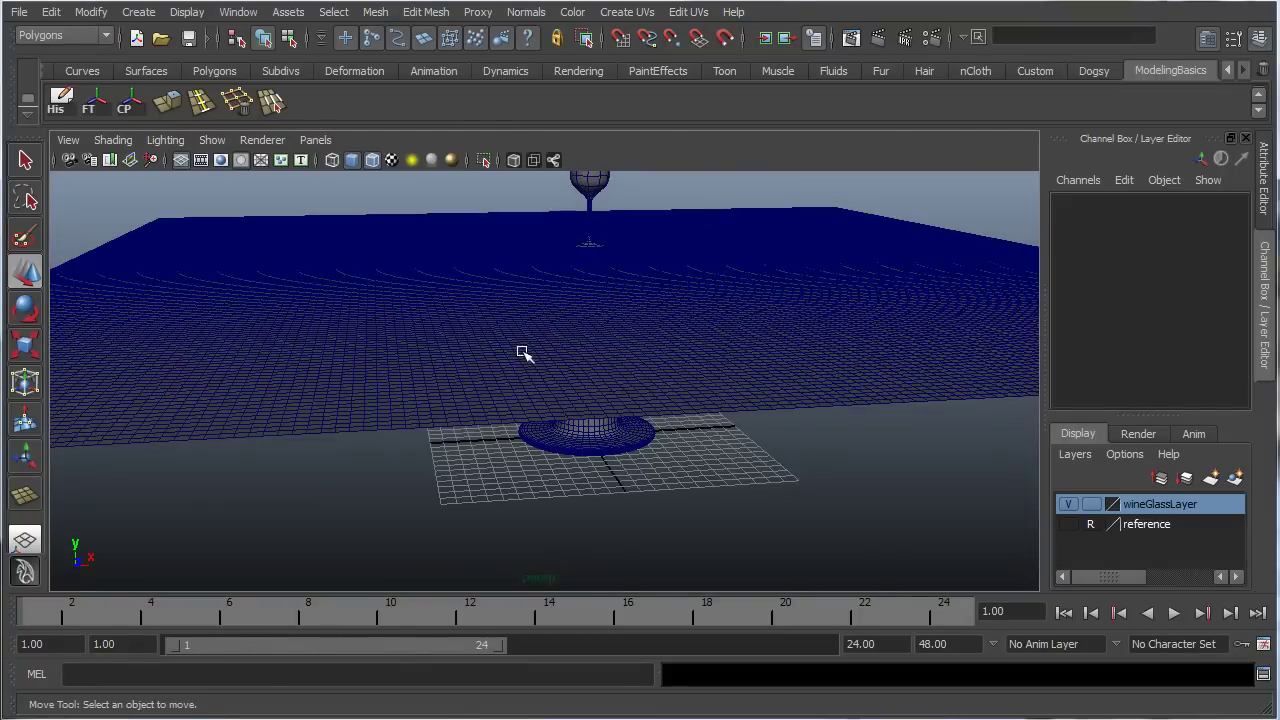
- Switch to the nDynamics toolset and turn the table into a passive collider
{"action": "left_click", "coordinate": [58, 38]}
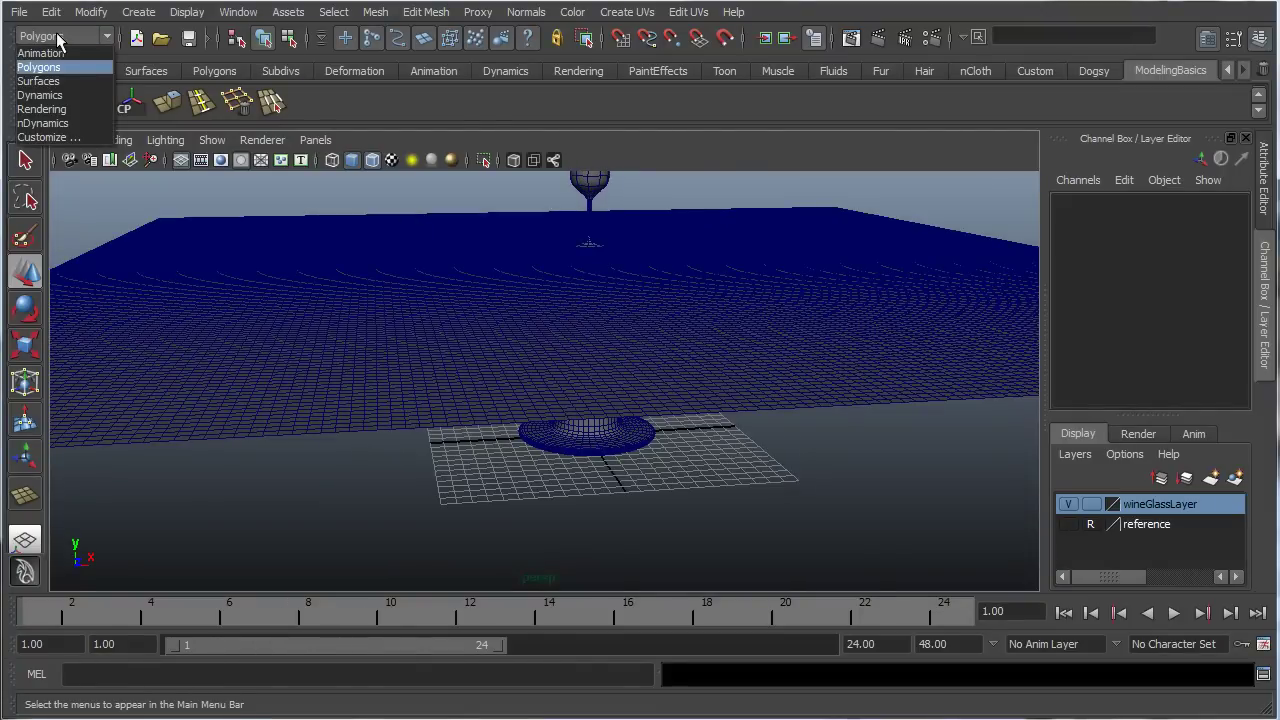
{"action": "left_click", "coordinate": [70, 128]}
{"action": "left_click_drag", "start_coordinate": [712, 376], "coordinate": [722, 300], "text": "alt"}
{"action": "left_click", "coordinate": [621, 382]}
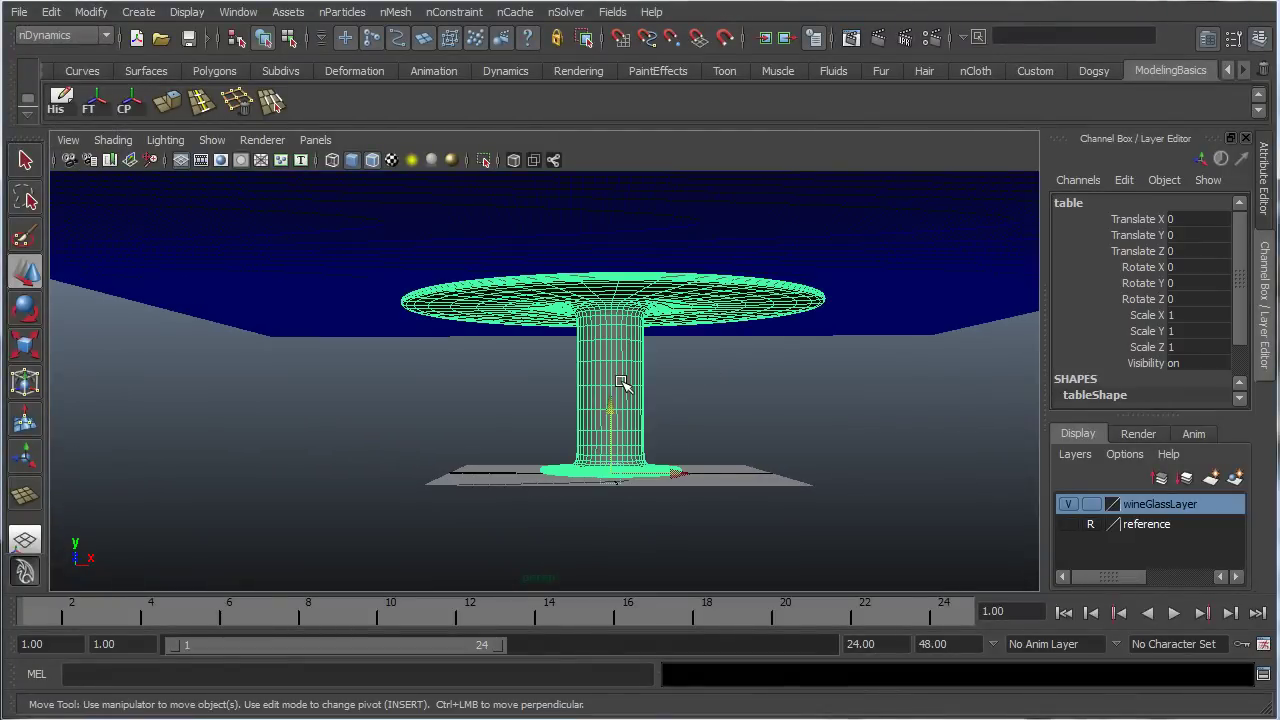
{"action": "left_click", "coordinate": [395, 12]}
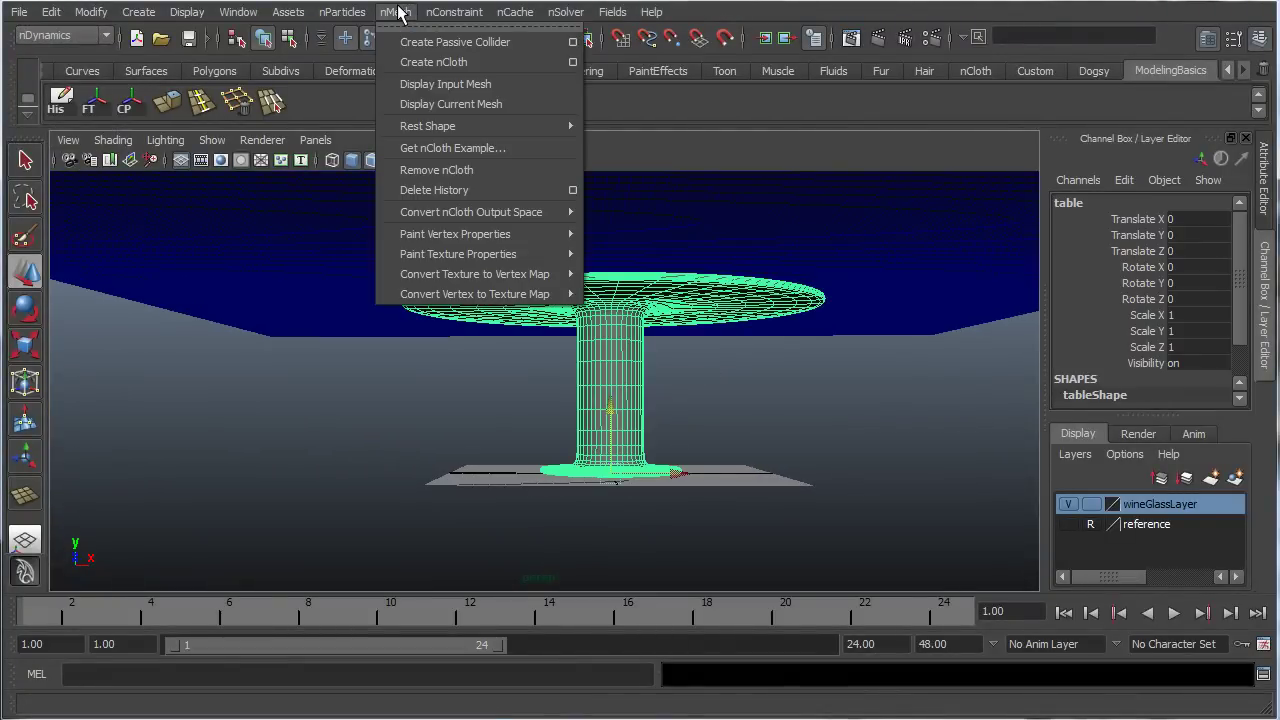
{"action": "left_click", "coordinate": [452, 44]}
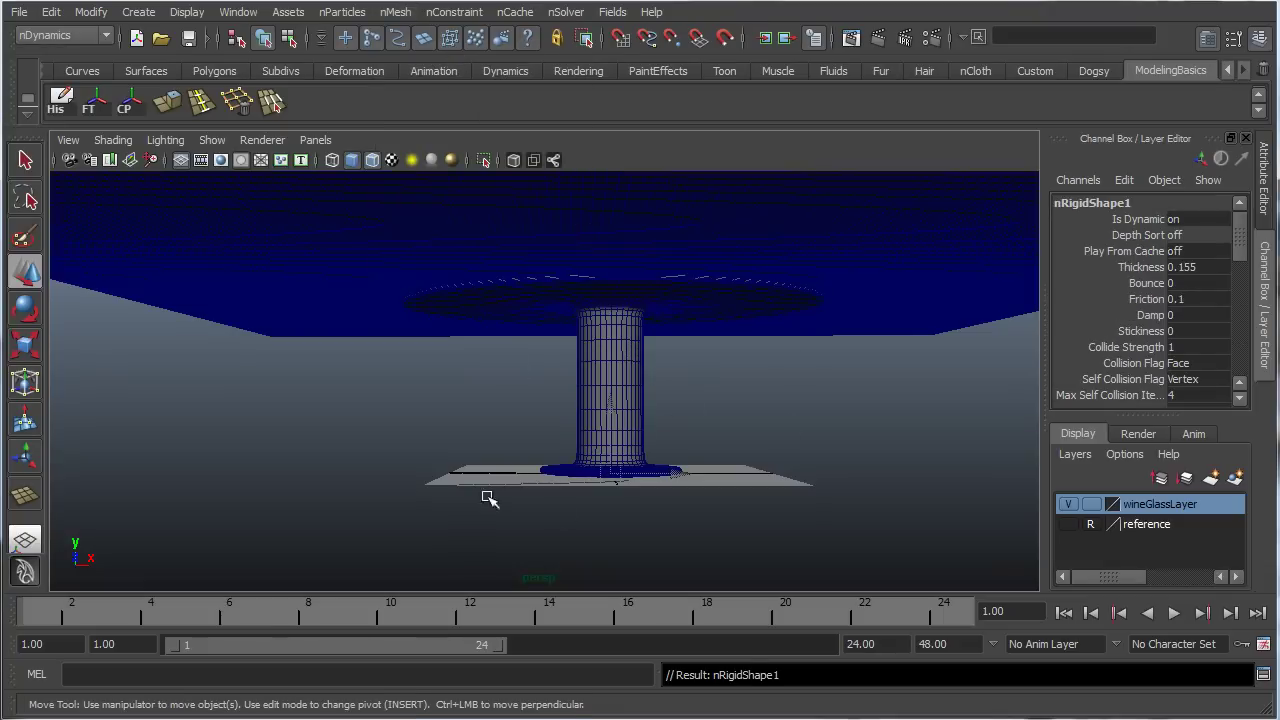
- Convert the cloth plane into an nCloth object
{"action": "left_click_drag", "start_coordinate": [489, 498], "coordinate": [598, 433], "text": "alt"}
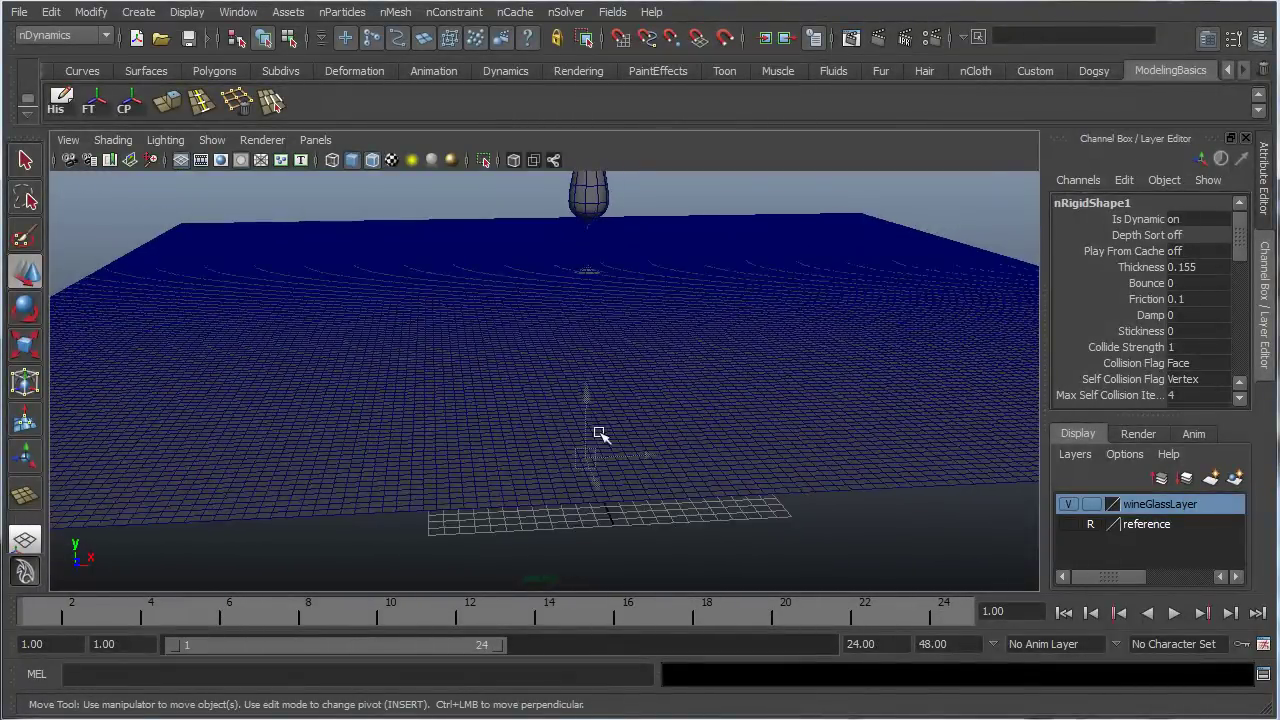
{"action": "left_click", "coordinate": [302, 368]}
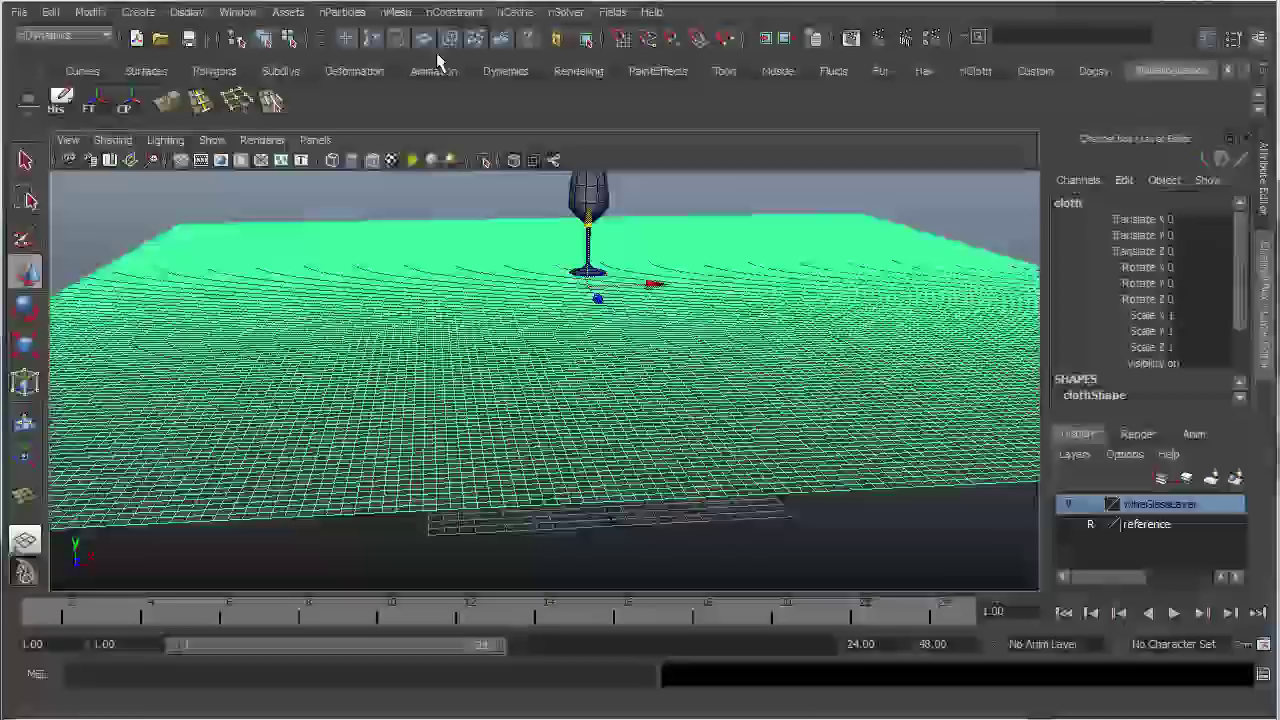
{"action": "left_click", "coordinate": [392, 12]}
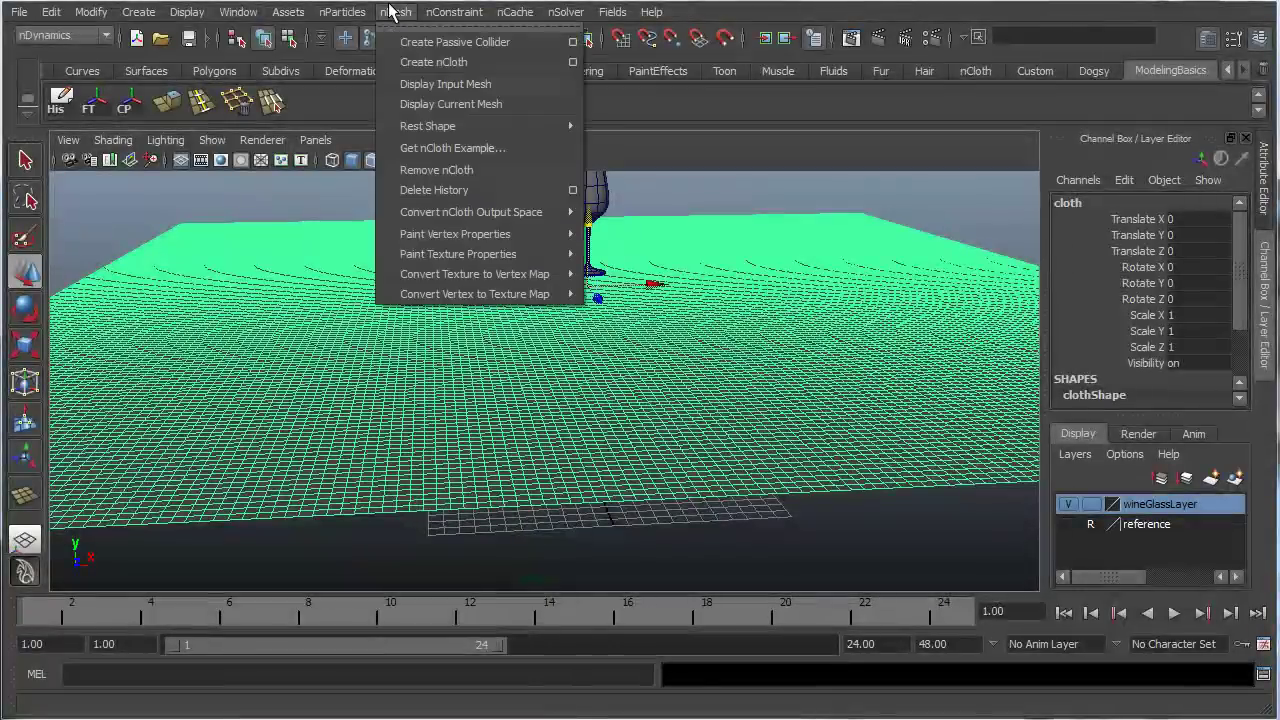
{"action": "left_click", "coordinate": [434, 61]}
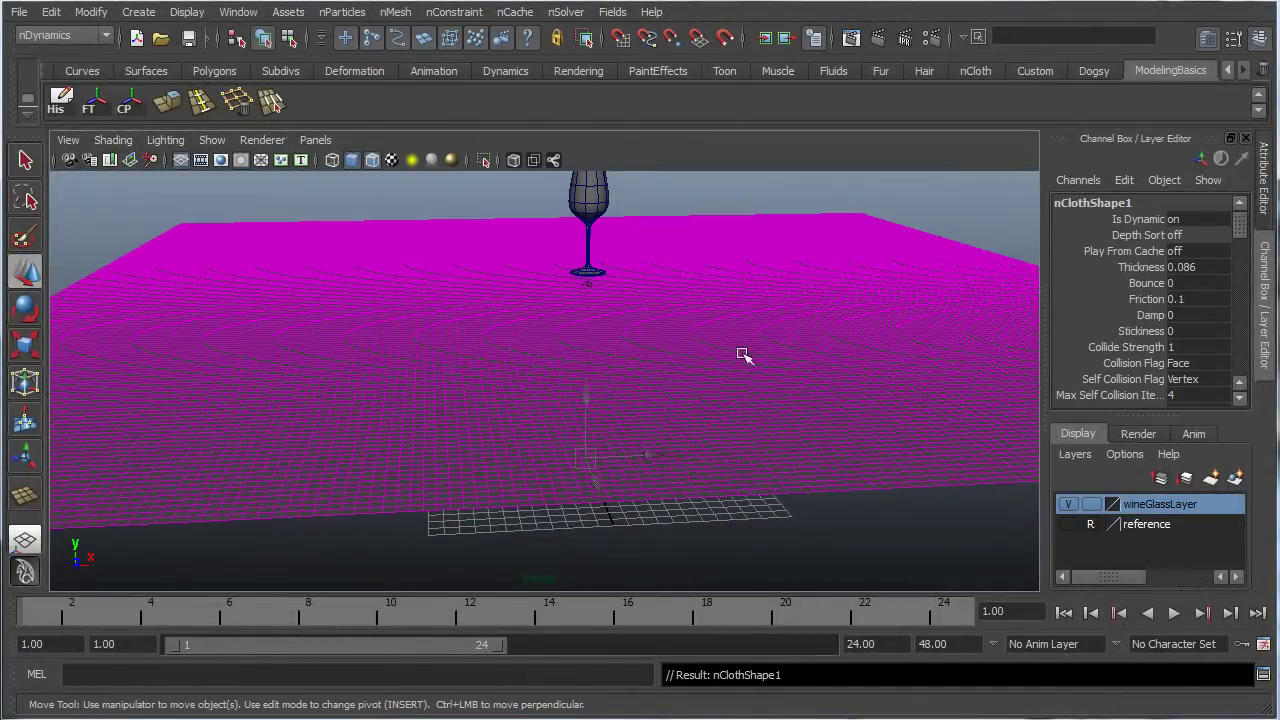
{"action": "left_click_drag", "start_coordinate": [743, 354], "coordinate": [646, 340], "text": "alt"}
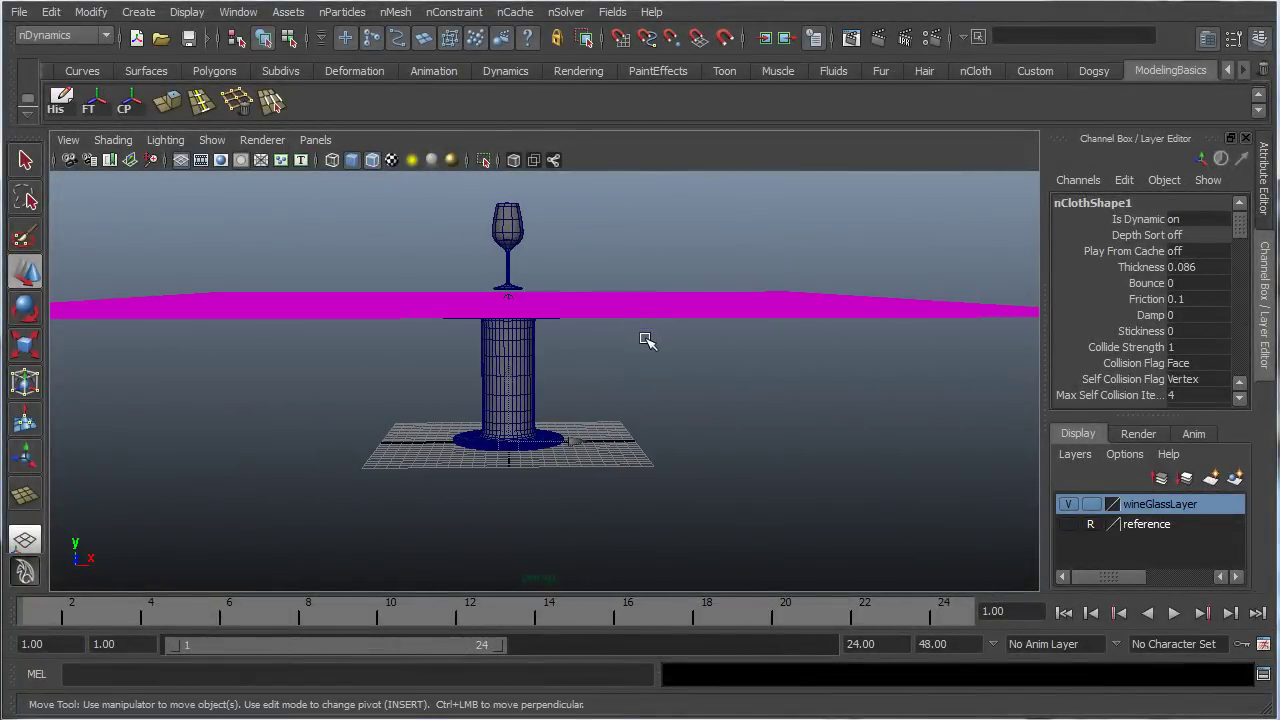
- Open the cloth's nucleus1 solver attributes and enable Use Plane for the ground plane
{"action": "key", "text": "ctrl+a"}
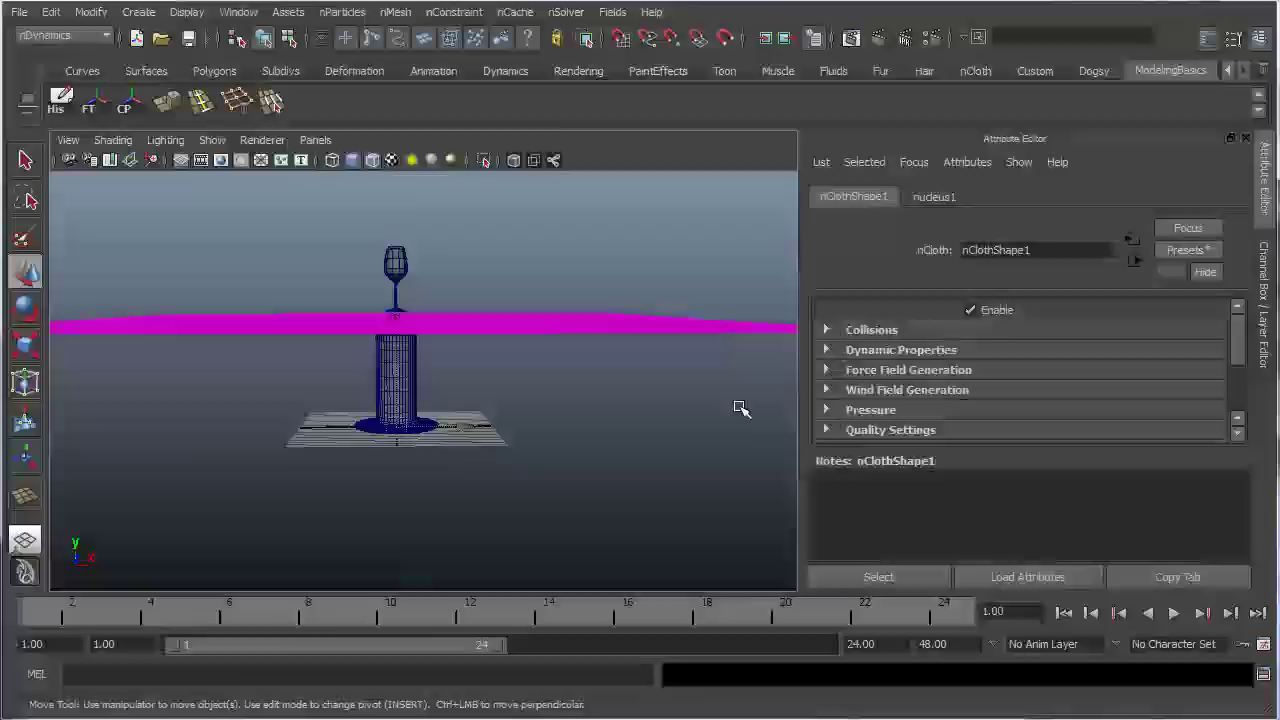
{"action": "left_click_drag", "start_coordinate": [698, 365], "coordinate": [578, 391], "text": "alt"}
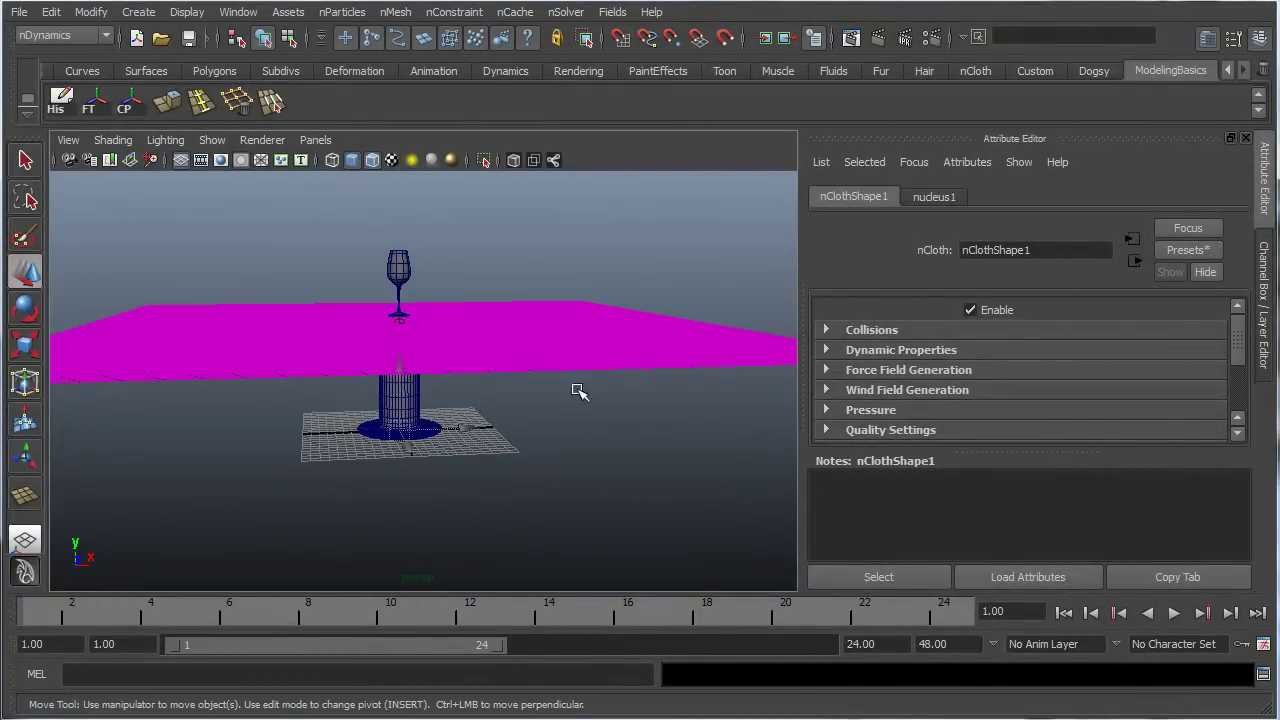
{"action": "left_click", "coordinate": [931, 198]}
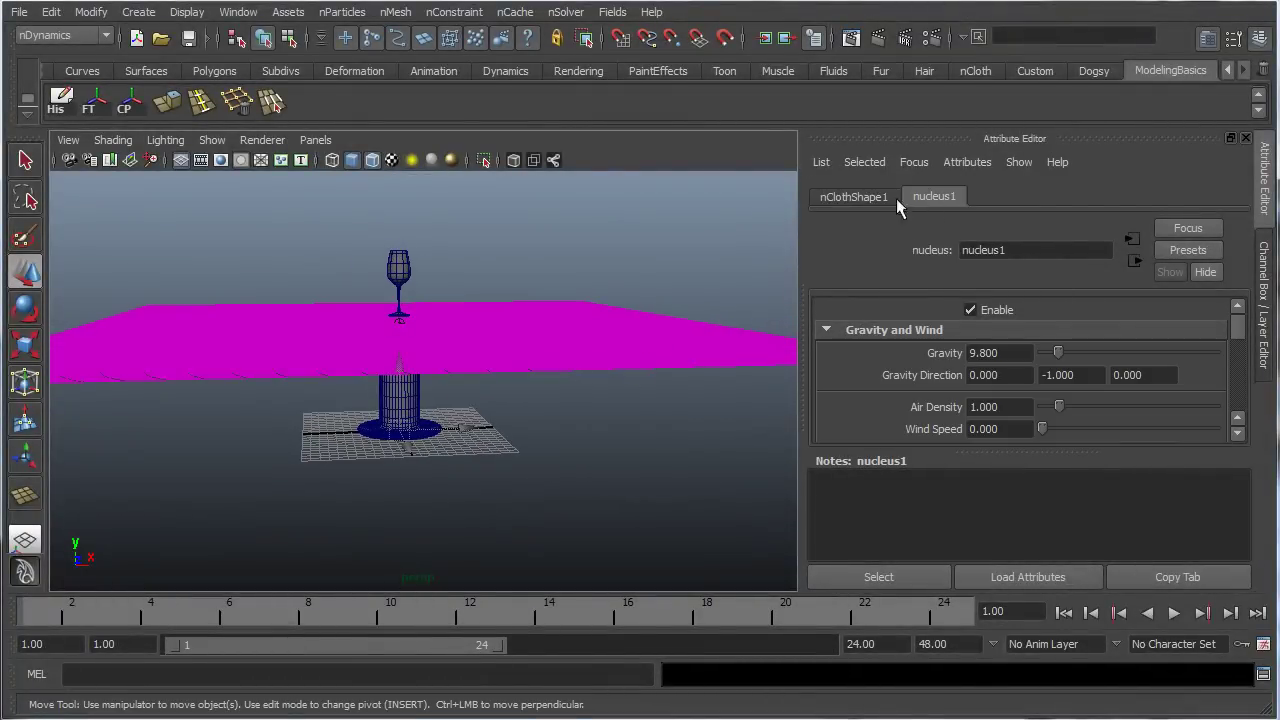
{"action": "middle_click_drag", "start_coordinate": [334, 497], "coordinate": [486, 468], "text": "alt"}
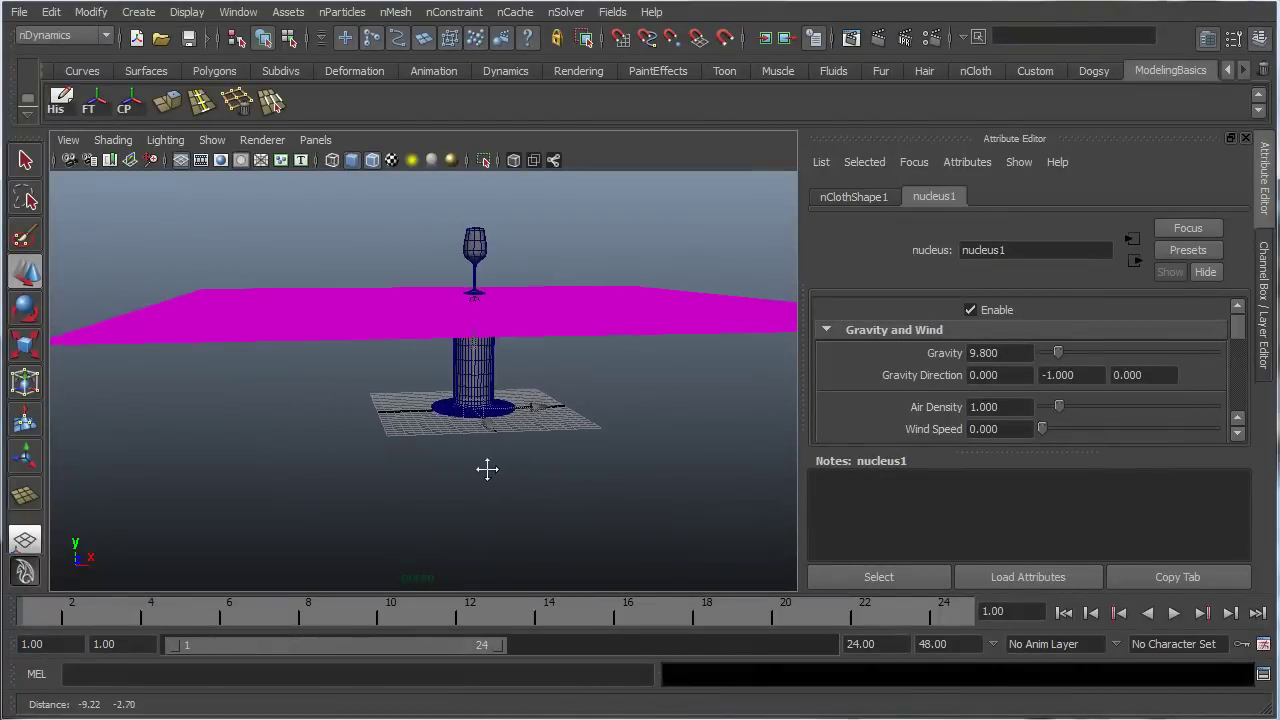
{"action": "left_click_drag", "start_coordinate": [486, 468], "coordinate": [506, 482], "text": "alt"}
{"action": "scroll", "coordinate": [531, 474], "scroll_direction": "down", "scroll_amount": 3}
{"action": "scroll", "coordinate": [506, 482], "scroll_direction": "up", "scroll_amount": 3}
{"action": "middle_click_drag", "start_coordinate": [556, 450], "coordinate": [491, 458], "text": "alt"}
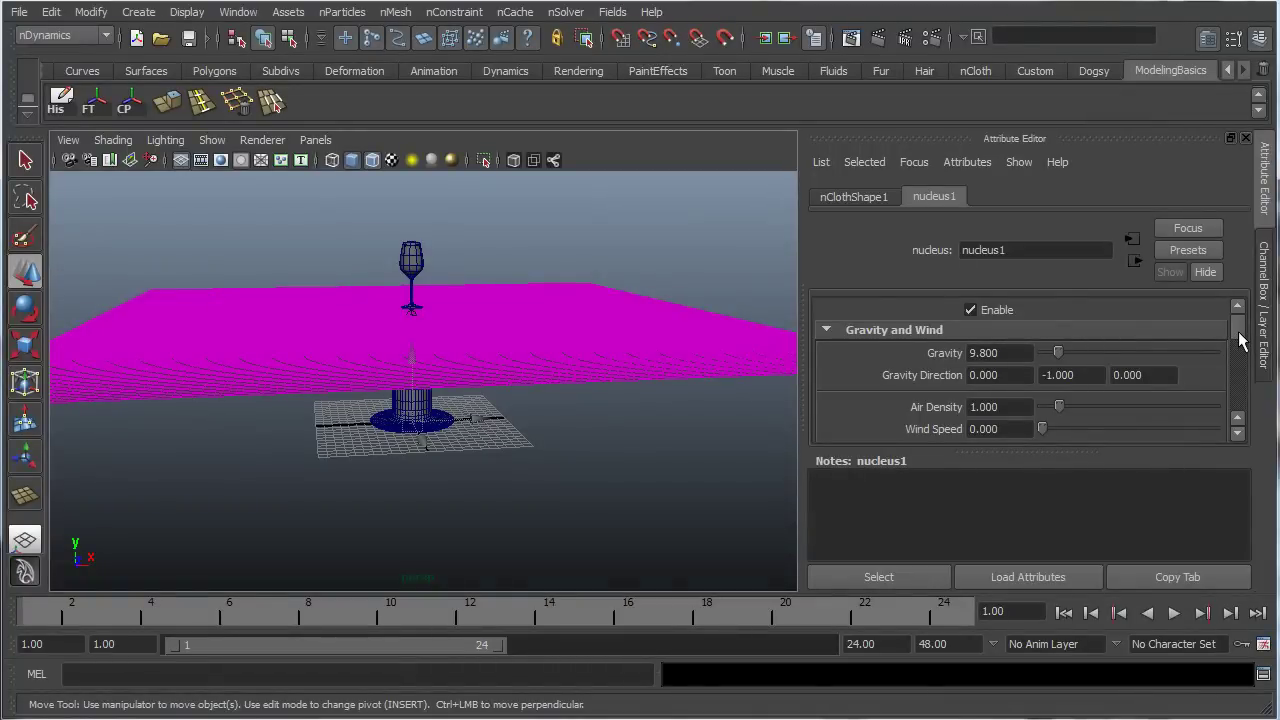
{"action": "left_click_drag", "start_coordinate": [1240, 343], "coordinate": [1257, 370]}
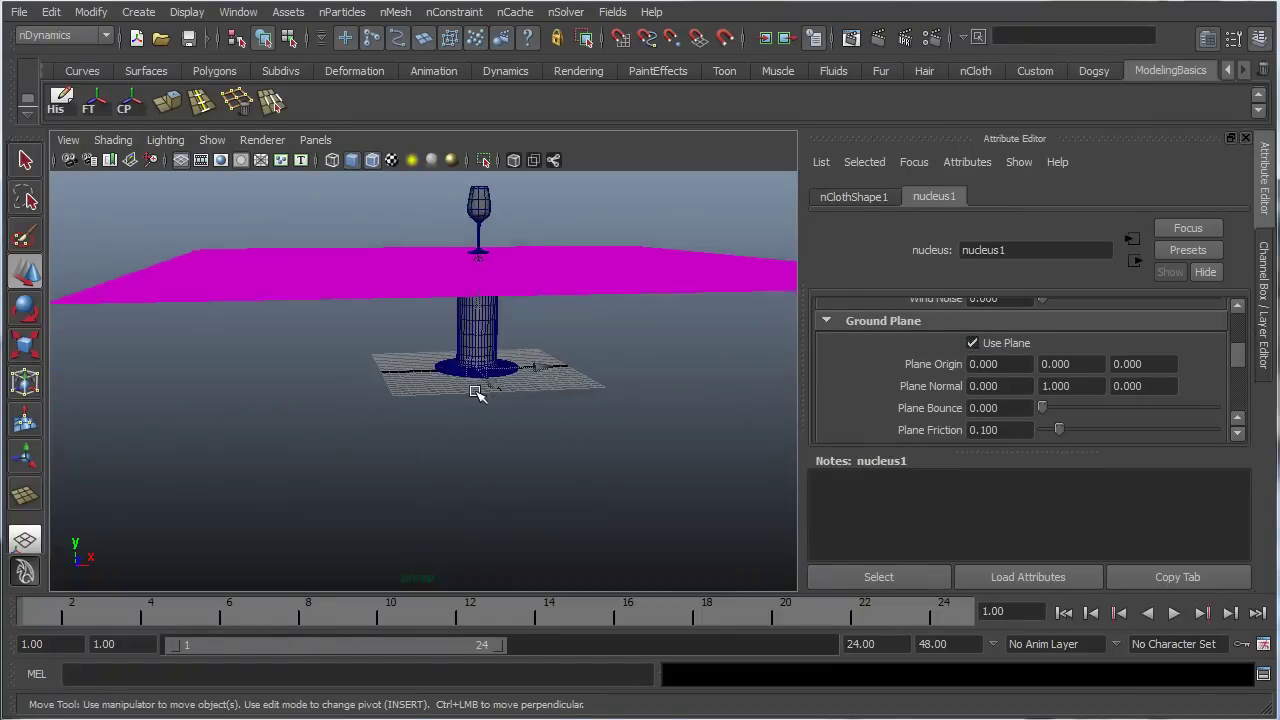
- Review the ground plane's origin coordinates against the grid and table base in the scene
{"action": "left_click_drag", "start_coordinate": [410, 454], "coordinate": [525, 397], "text": "alt"}
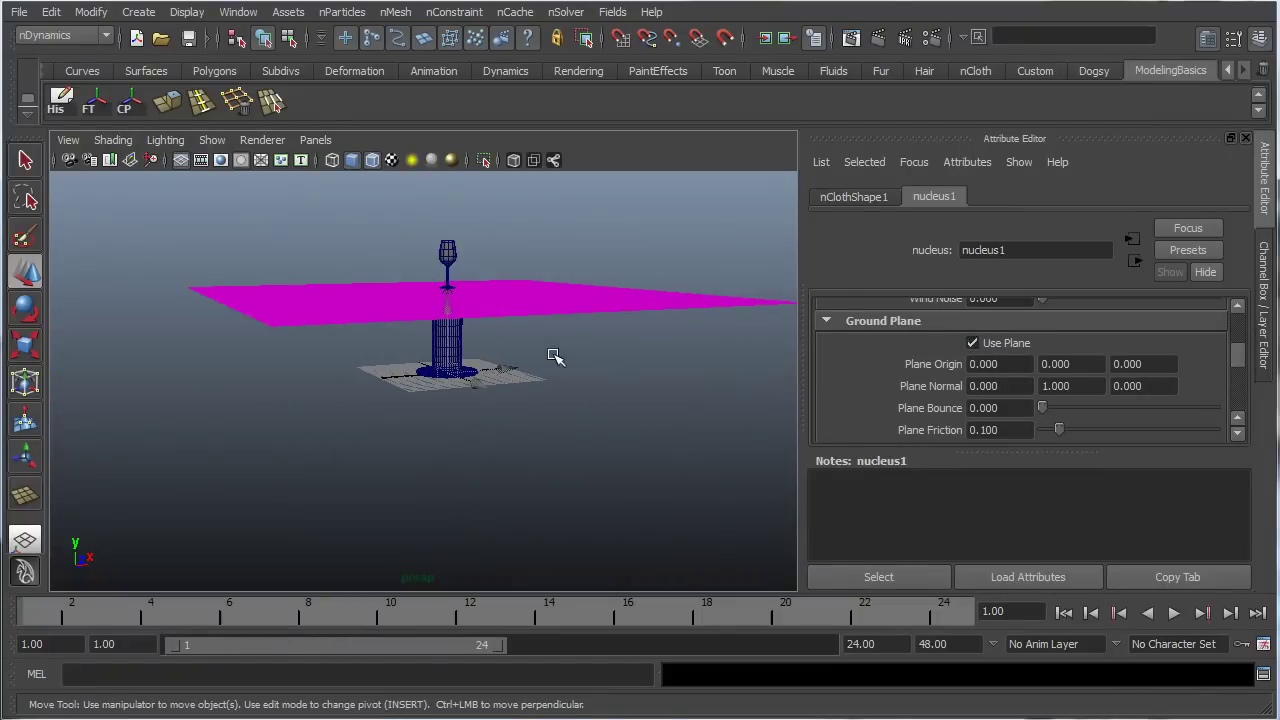
{"action": "left_click", "coordinate": [997, 364]}
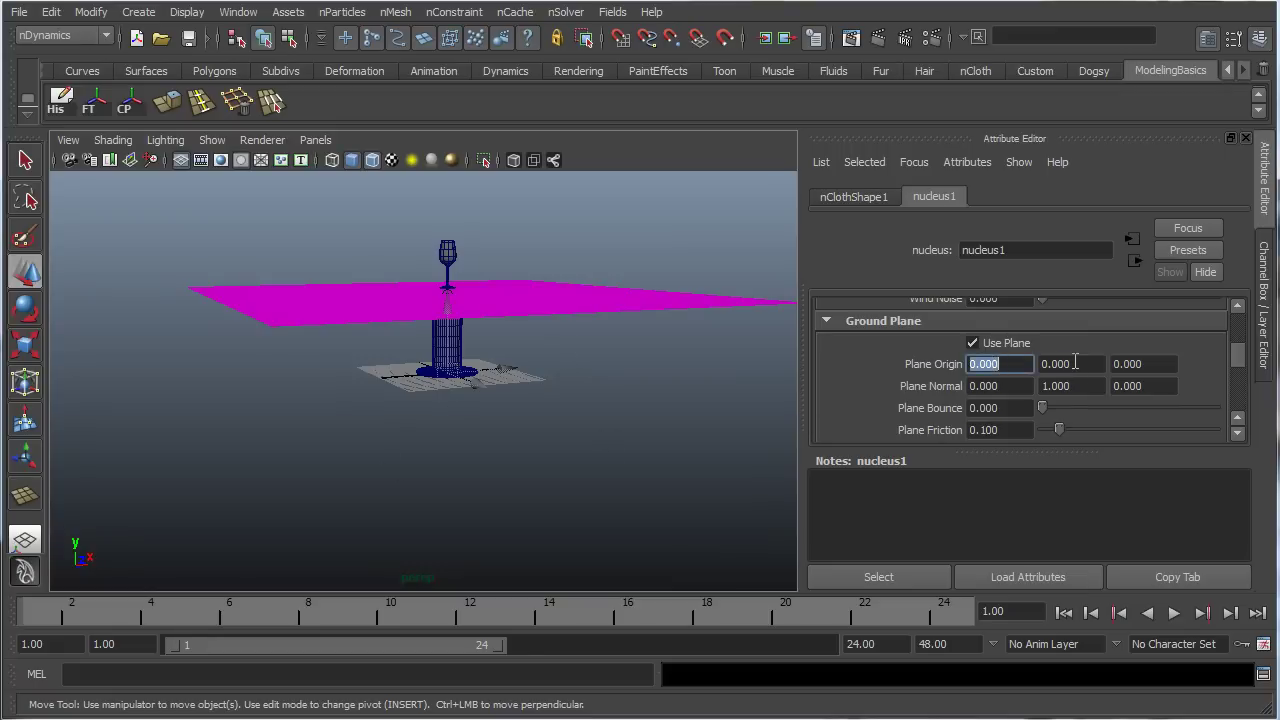
{"action": "left_click", "coordinate": [1074, 363]}
{"action": "left_click_drag", "start_coordinate": [450, 380], "coordinate": [517, 397], "text": "alt"}
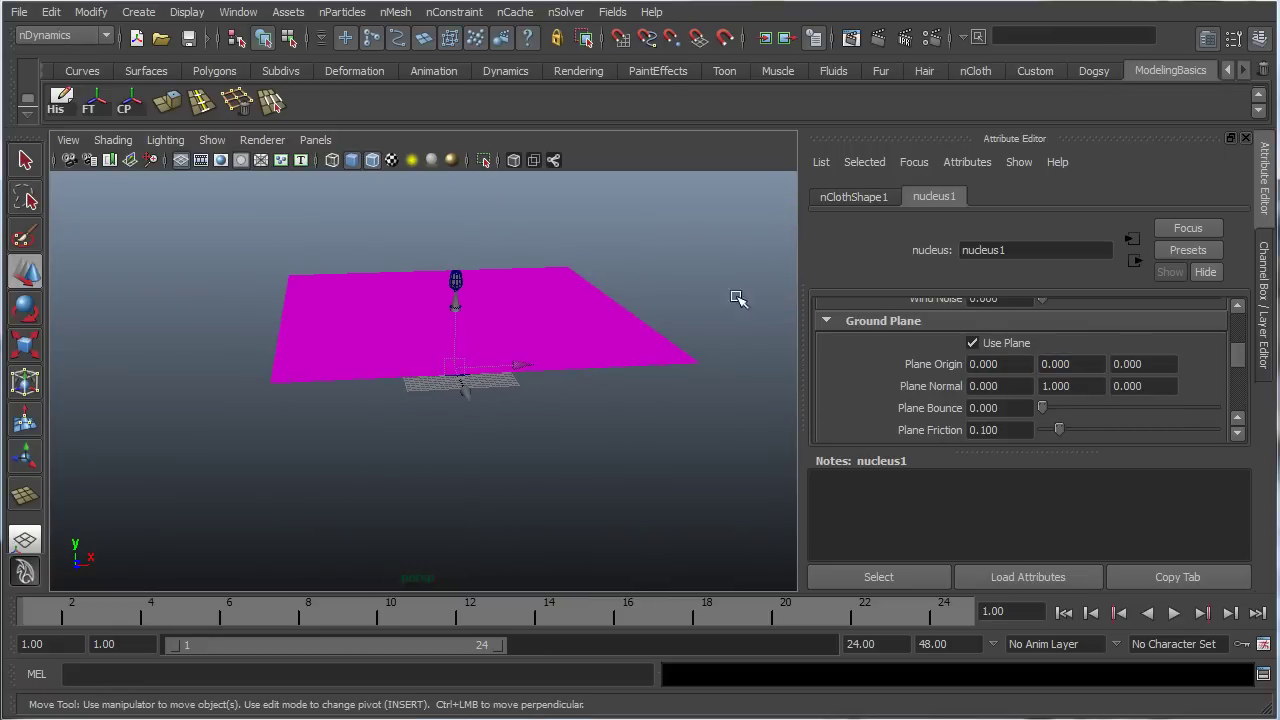
{"action": "left_click_drag", "start_coordinate": [379, 283], "coordinate": [491, 383], "text": "alt"}
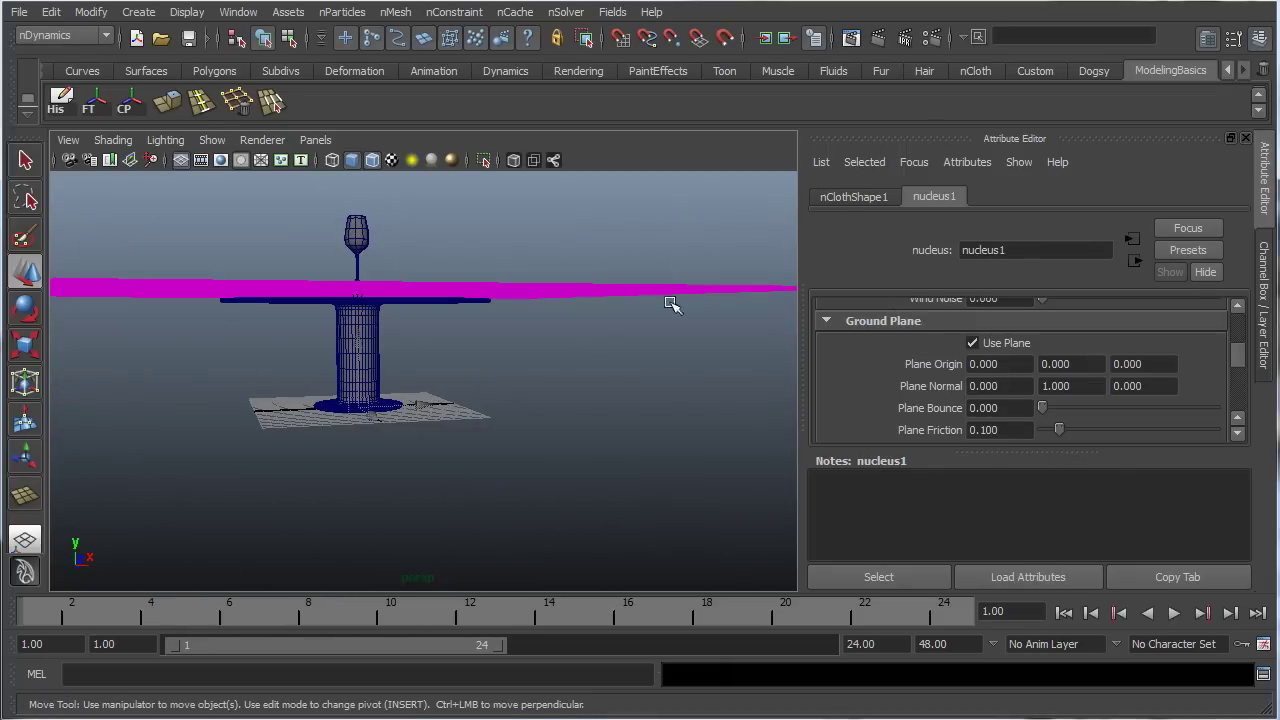
- Show the collision thickness of the cloth by setting the nClothShape1 Solver Display to Collision Thickness
{"action": "left_click_drag", "start_coordinate": [162, 325], "coordinate": [289, 364], "text": "alt"}
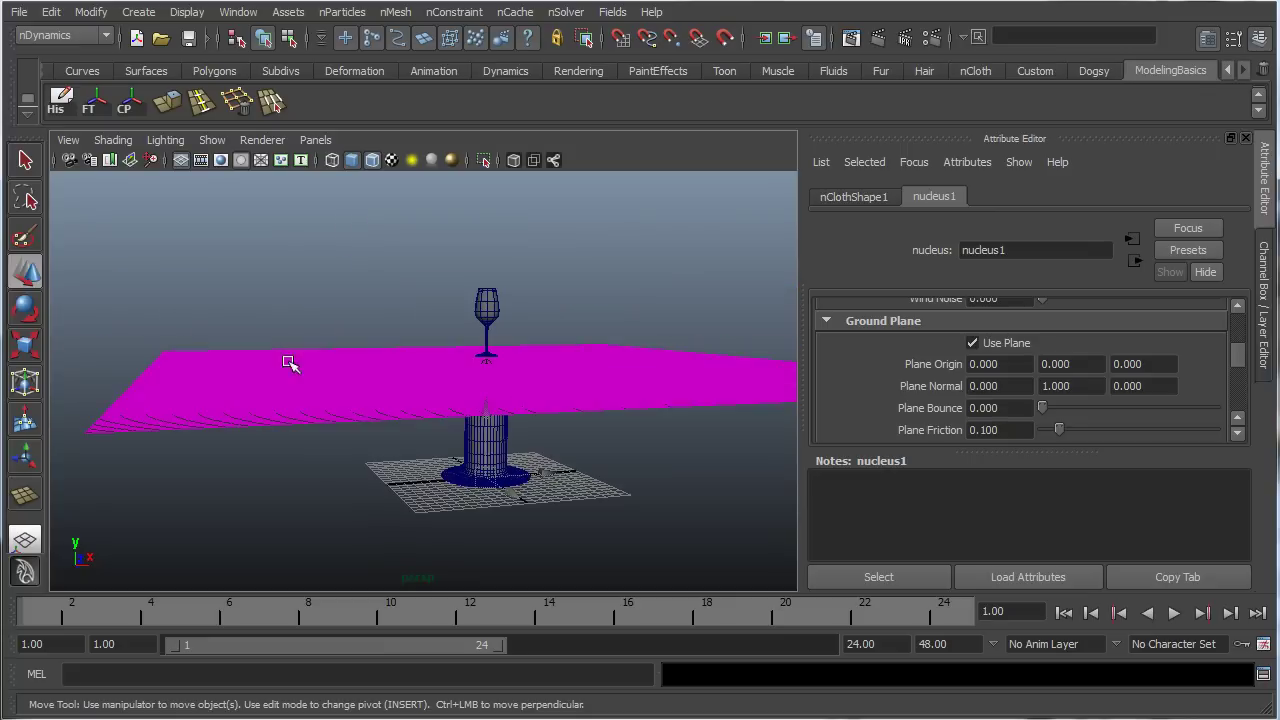
{"action": "middle_click_drag", "start_coordinate": [413, 496], "coordinate": [202, 373], "text": "alt"}
{"action": "middle_click_drag", "start_coordinate": [380, 380], "coordinate": [489, 437], "text": "alt"}
{"action": "right_click_drag", "start_coordinate": [489, 437], "coordinate": [562, 436], "text": "alt"}
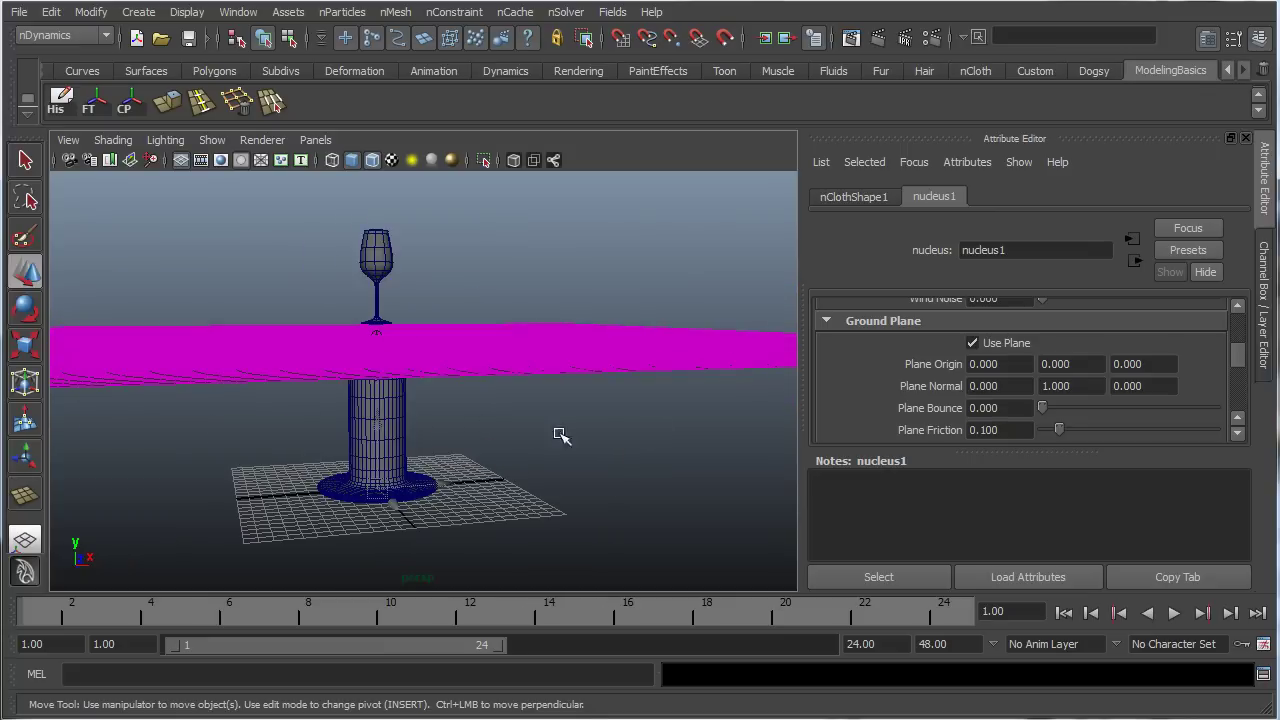
{"action": "middle_click_drag", "start_coordinate": [607, 406], "coordinate": [555, 368], "text": "alt"}
{"action": "left_click_drag", "start_coordinate": [555, 368], "coordinate": [578, 368], "text": "alt"}
{"action": "left_click", "coordinate": [852, 197]}
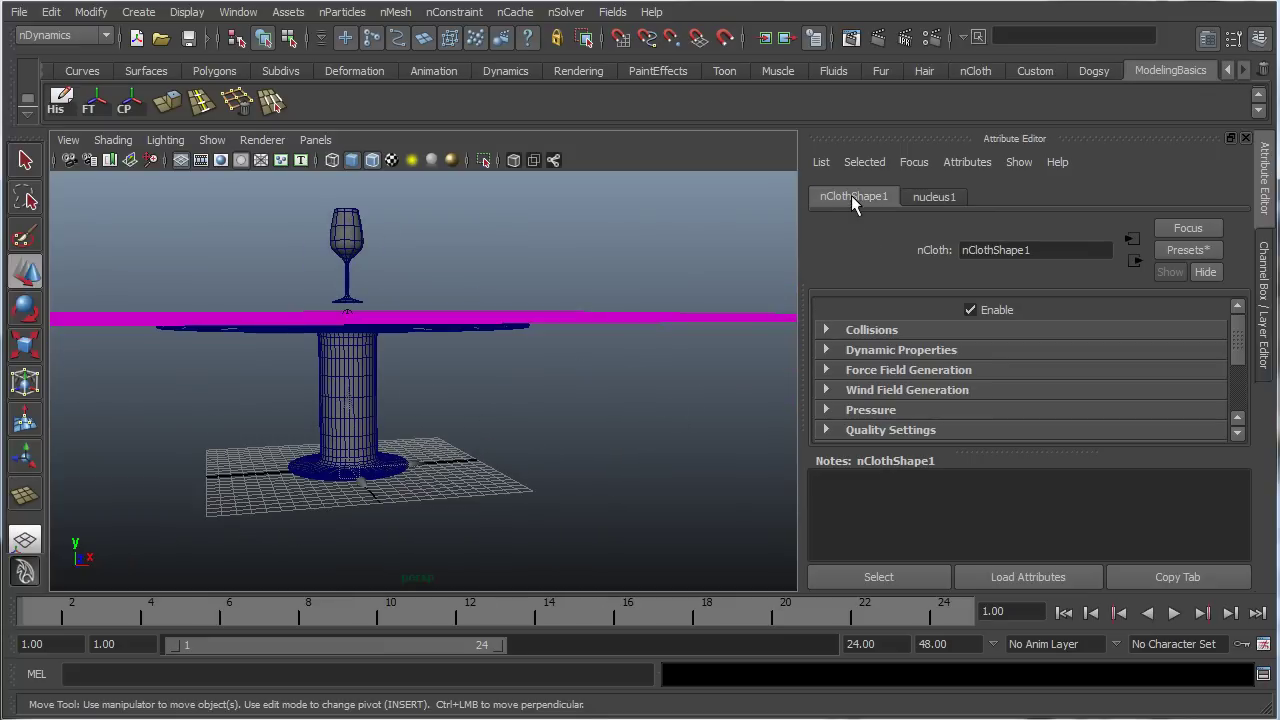
{"action": "left_click", "coordinate": [856, 329]}
{"action": "left_click_drag", "start_coordinate": [1237, 332], "coordinate": [1247, 358]}
{"action": "left_click", "coordinate": [1036, 394]}
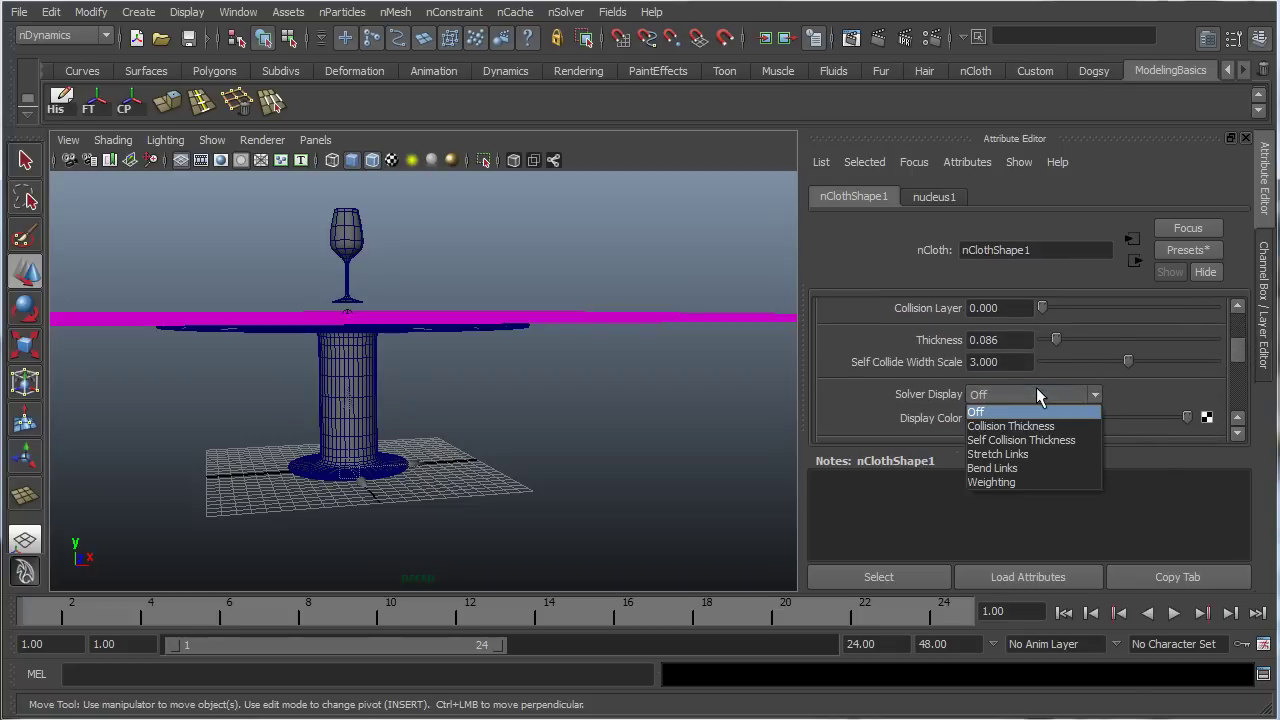
{"action": "left_click", "coordinate": [1010, 427]}
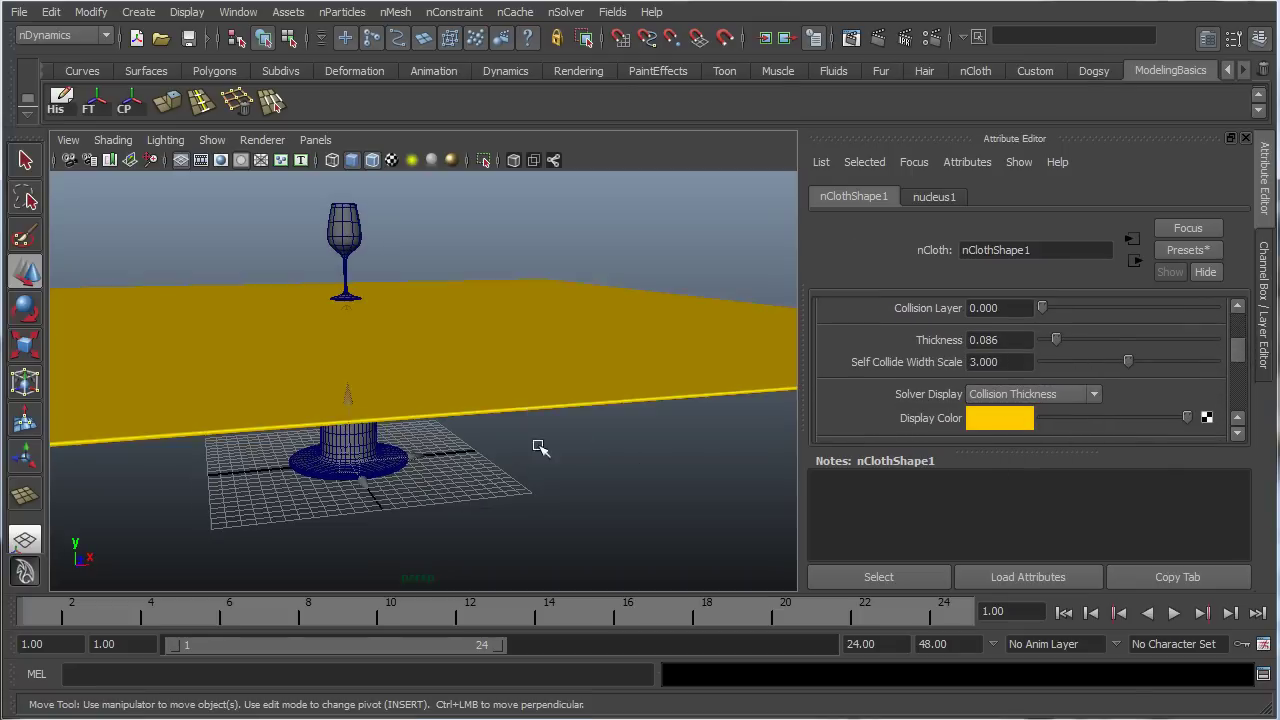
- Examine the cloth's collision thickness along its edge and corner from several angles
{"action": "left_click", "coordinate": [517, 477]}
{"action": "left_click_drag", "start_coordinate": [517, 477], "coordinate": [678, 436], "text": "alt"}
{"action": "middle_click_drag", "start_coordinate": [678, 436], "coordinate": [709, 427], "text": "alt"}
{"action": "scroll", "coordinate": [423, 417], "scroll_direction": "up", "scroll_amount": 2}
{"action": "middle_click_drag", "start_coordinate": [423, 417], "coordinate": [568, 415], "text": "alt"}
{"action": "right_click_drag", "start_coordinate": [568, 415], "coordinate": [488, 360], "text": "alt"}
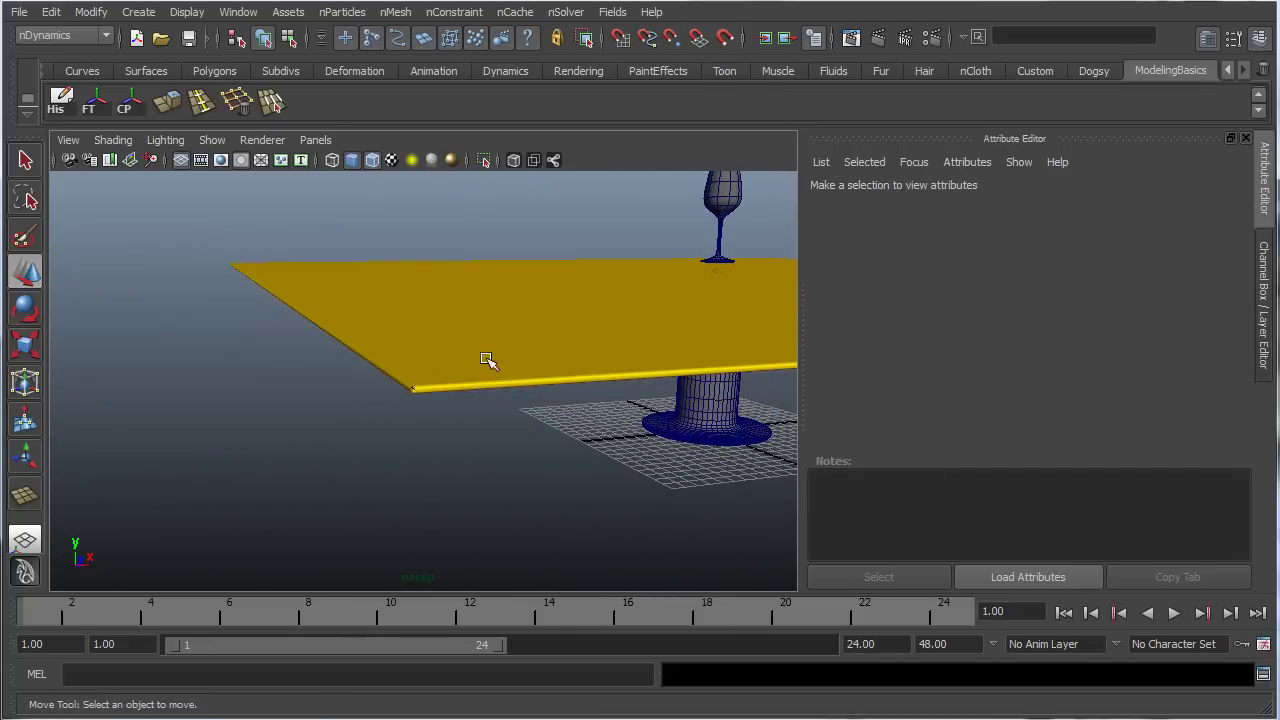
{"action": "middle_click_drag", "start_coordinate": [488, 360], "coordinate": [403, 369], "text": "alt"}
{"action": "right_click_drag", "start_coordinate": [403, 369], "coordinate": [434, 380], "text": "alt"}
{"action": "left_click_drag", "start_coordinate": [434, 380], "coordinate": [465, 362], "text": "alt"}
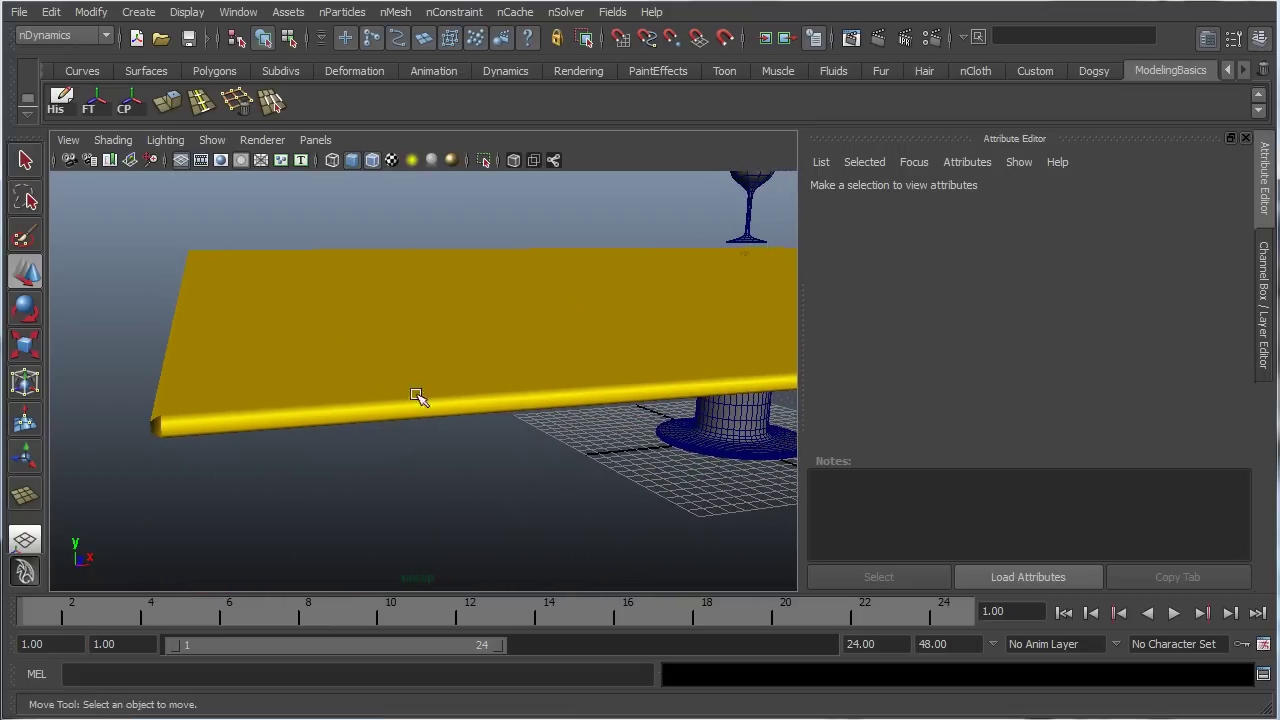
{"action": "left_click_drag", "start_coordinate": [418, 397], "coordinate": [669, 308], "text": "alt"}
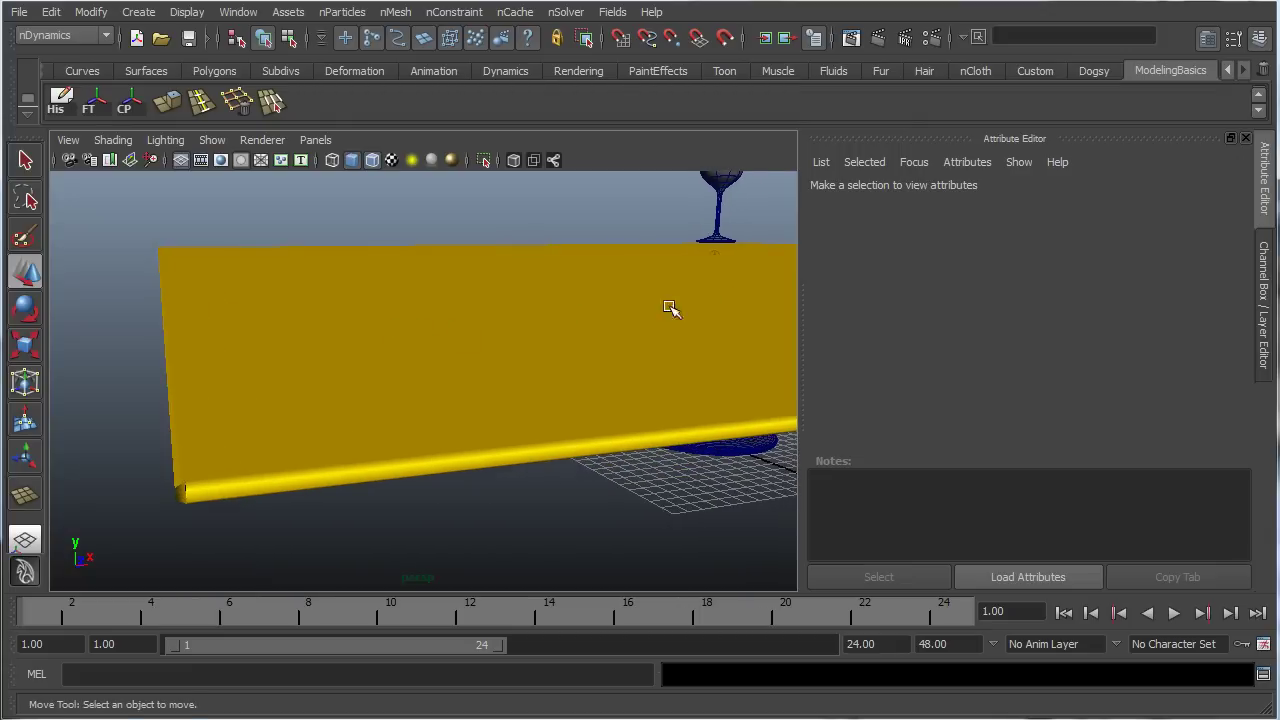
- Reduce the cloth's collision Thickness to 0.064 and turn its Solver Display off
{"action": "left_click", "coordinate": [593, 376]}
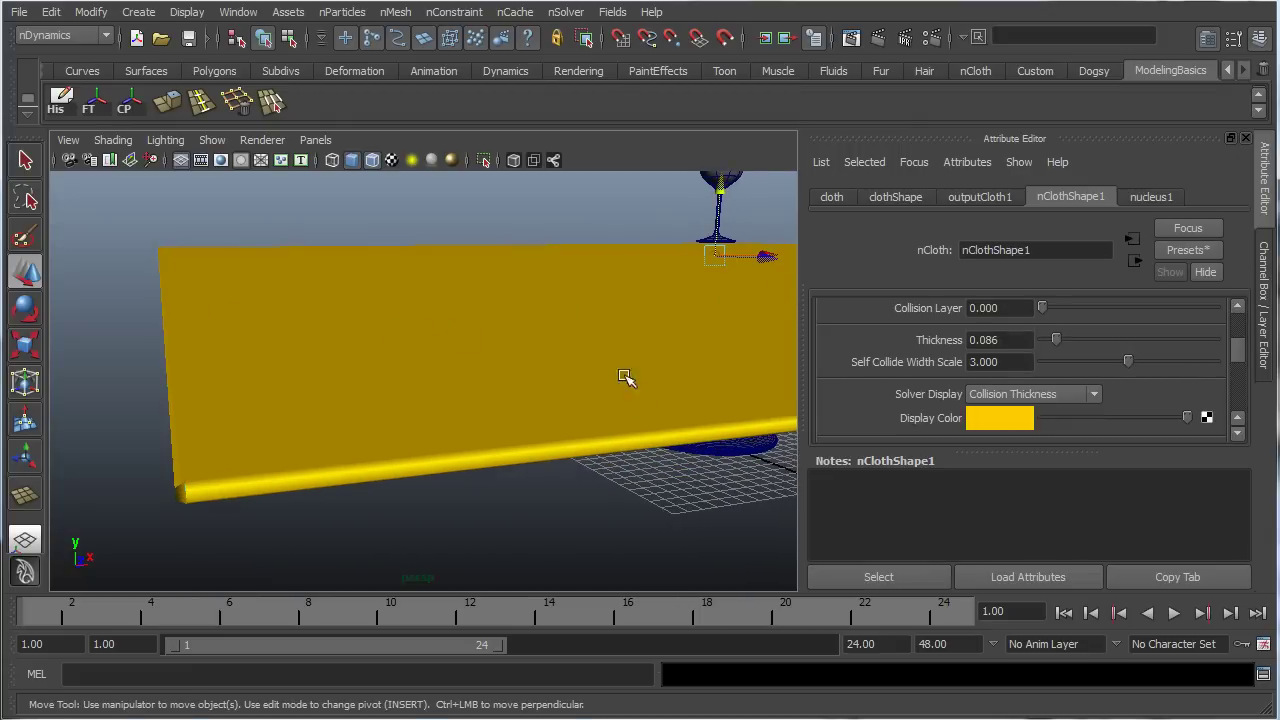
{"action": "left_click_drag", "start_coordinate": [1057, 343], "coordinate": [1055, 345]}
{"action": "left_click_drag", "start_coordinate": [684, 383], "coordinate": [560, 390], "text": "alt"}
{"action": "left_click", "coordinate": [1040, 395]}
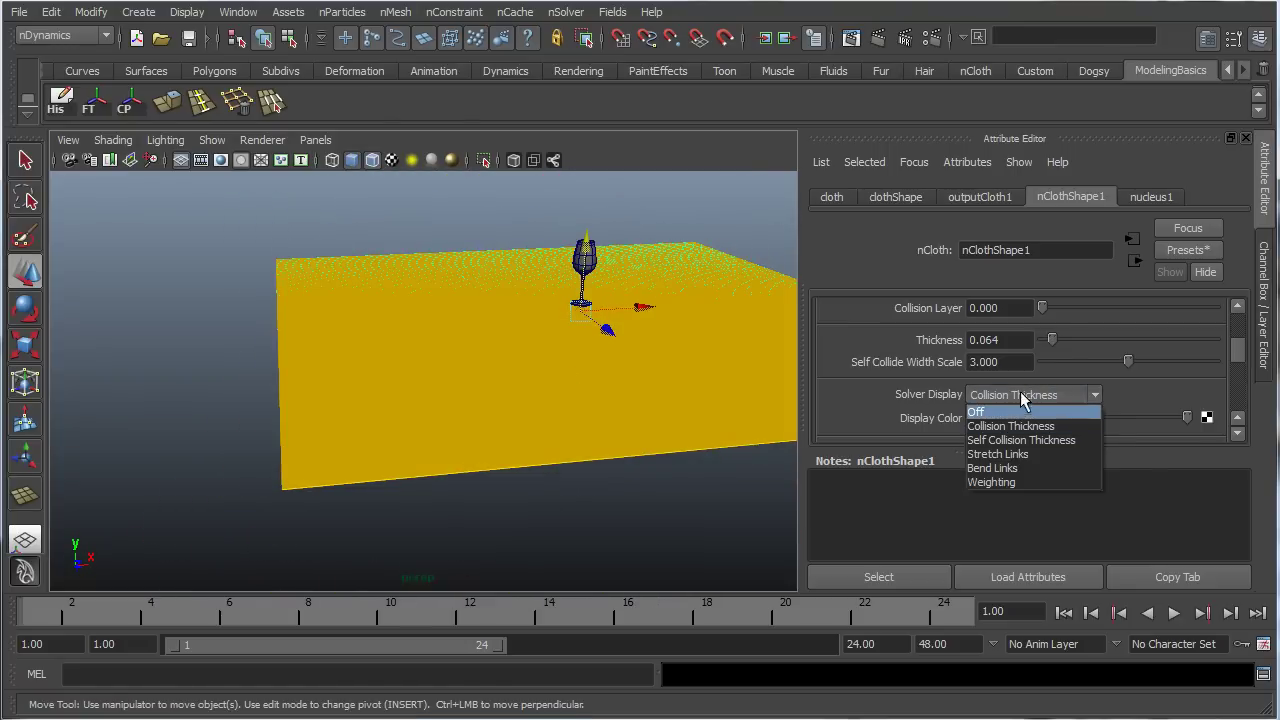
{"action": "left_click", "coordinate": [985, 412]}
- Frame the table and set its nRigidShape1 Solver Display to Collision Thickness
{"action": "left_click_drag", "start_coordinate": [625, 515], "coordinate": [376, 437], "text": "alt"}
{"action": "left_click", "coordinate": [404, 507]}
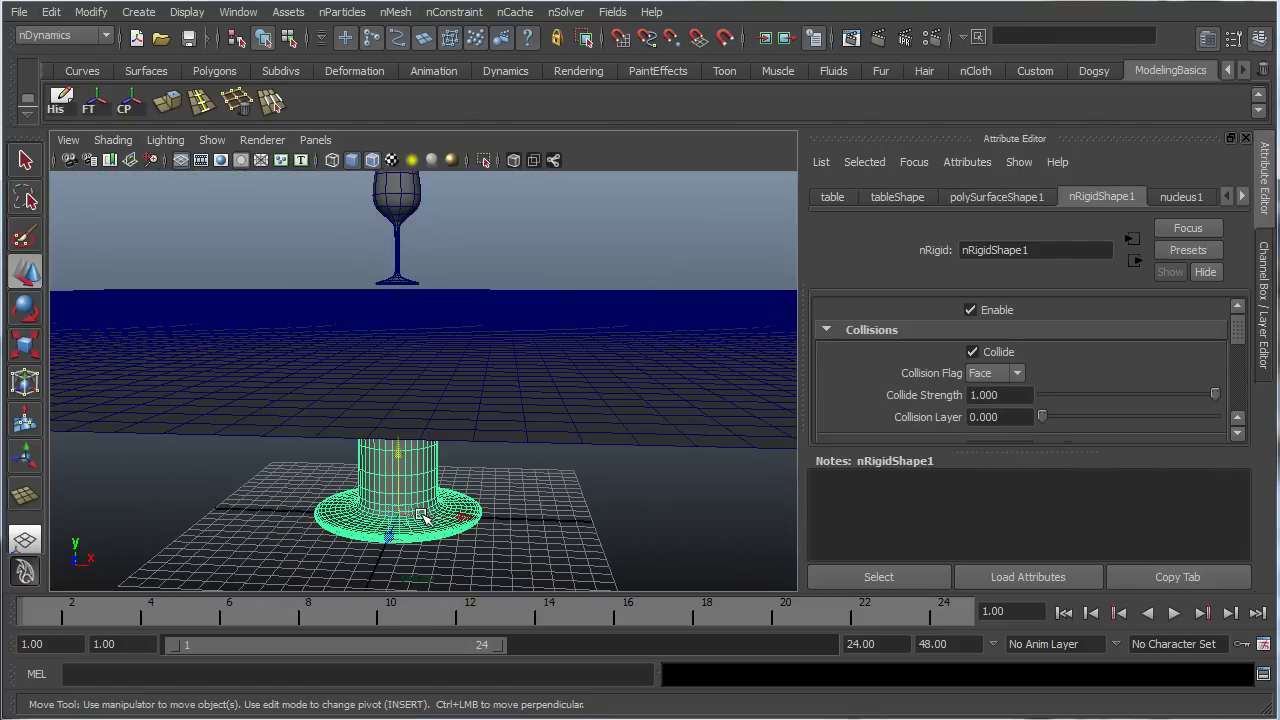
{"action": "key", "text": "f"}
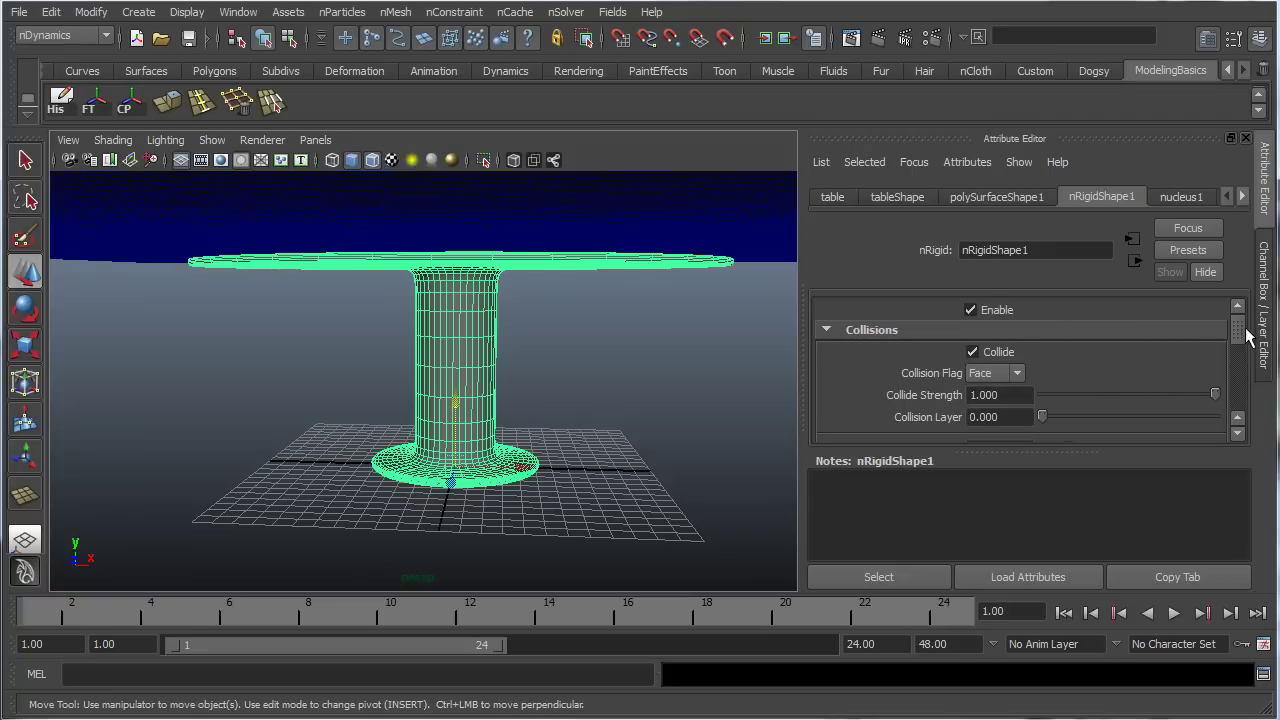
{"action": "left_click_drag", "start_coordinate": [1247, 337], "coordinate": [1246, 353]}
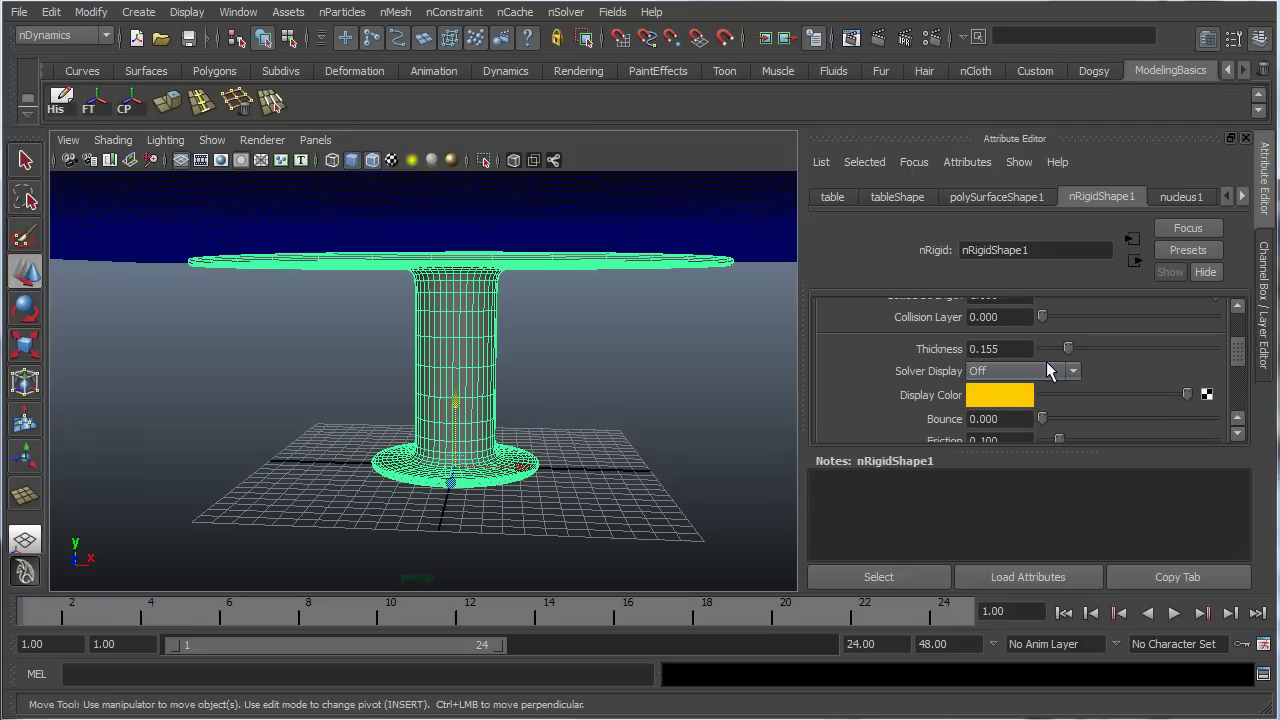
{"action": "left_click", "coordinate": [1051, 370]}
{"action": "left_click", "coordinate": [1021, 401]}
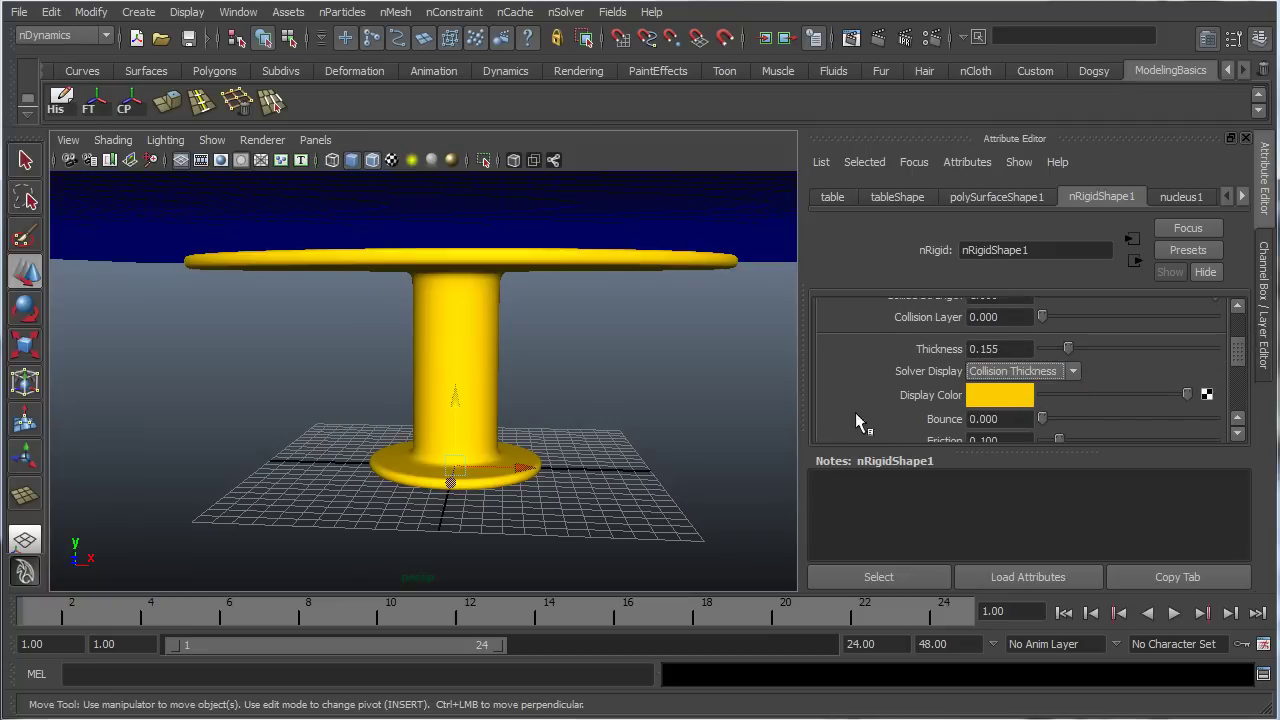
- Reduce the table's collision Thickness to 0.069, turn its Solver Display off and deselect it
{"action": "left_click_drag", "start_coordinate": [1073, 347], "coordinate": [1054, 348]}
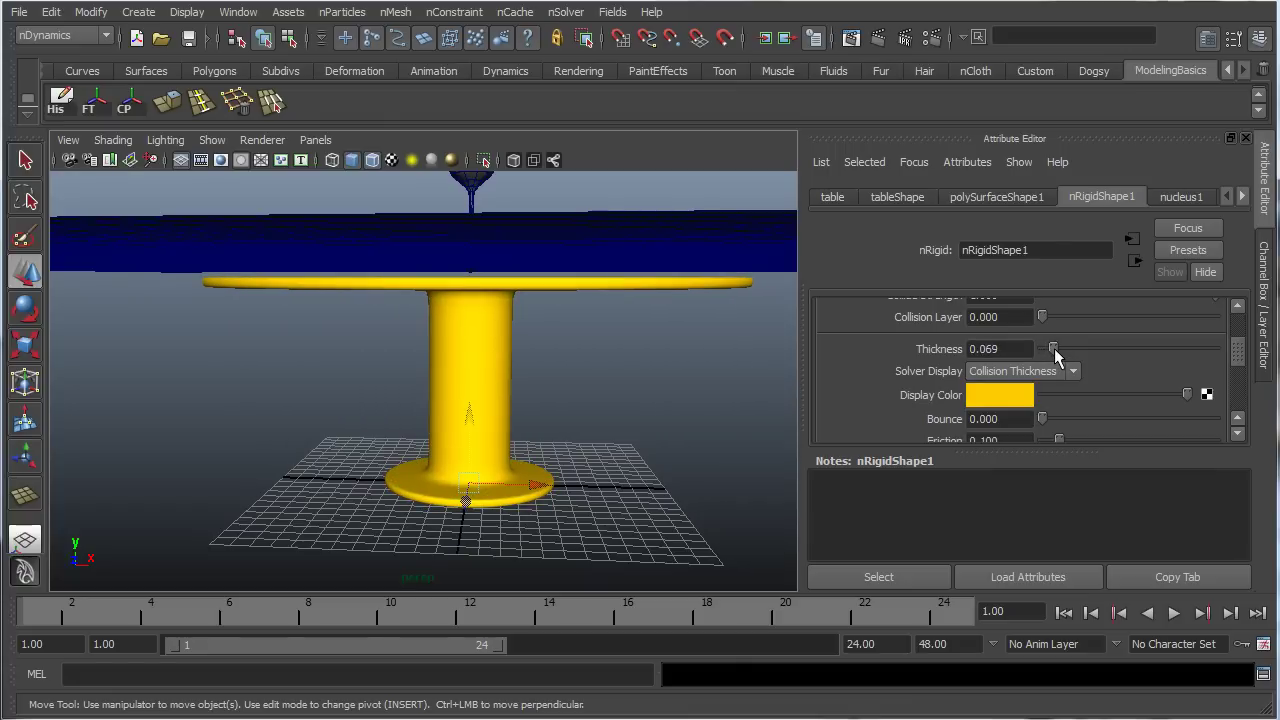
{"action": "left_click", "coordinate": [1016, 378]}
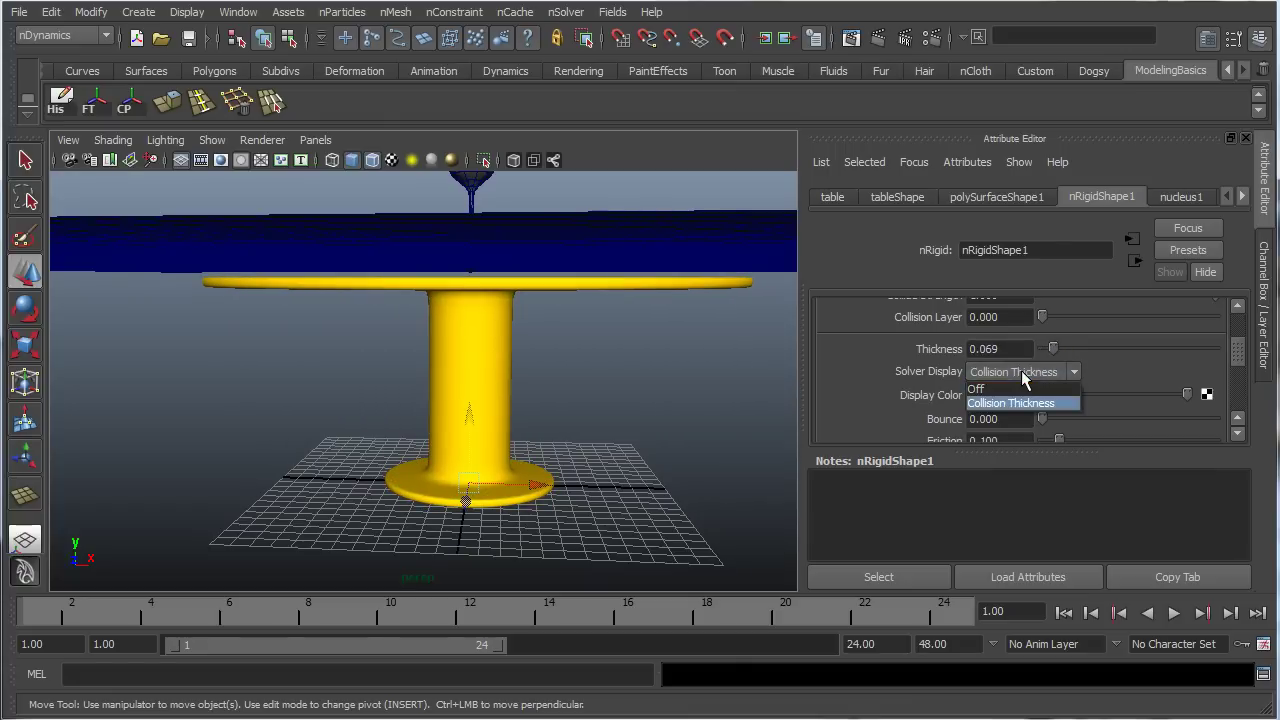
{"action": "left_click", "coordinate": [998, 388]}
{"action": "scroll", "coordinate": [319, 417], "scroll_direction": "down", "scroll_amount": 5}
{"action": "left_click_drag", "start_coordinate": [319, 417], "coordinate": [394, 412], "text": "alt"}
{"action": "left_click", "coordinate": [394, 450]}
- Examine the cloth's Dynamic Properties and its list of available nCloth material presets
{"action": "left_click", "coordinate": [305, 315]}
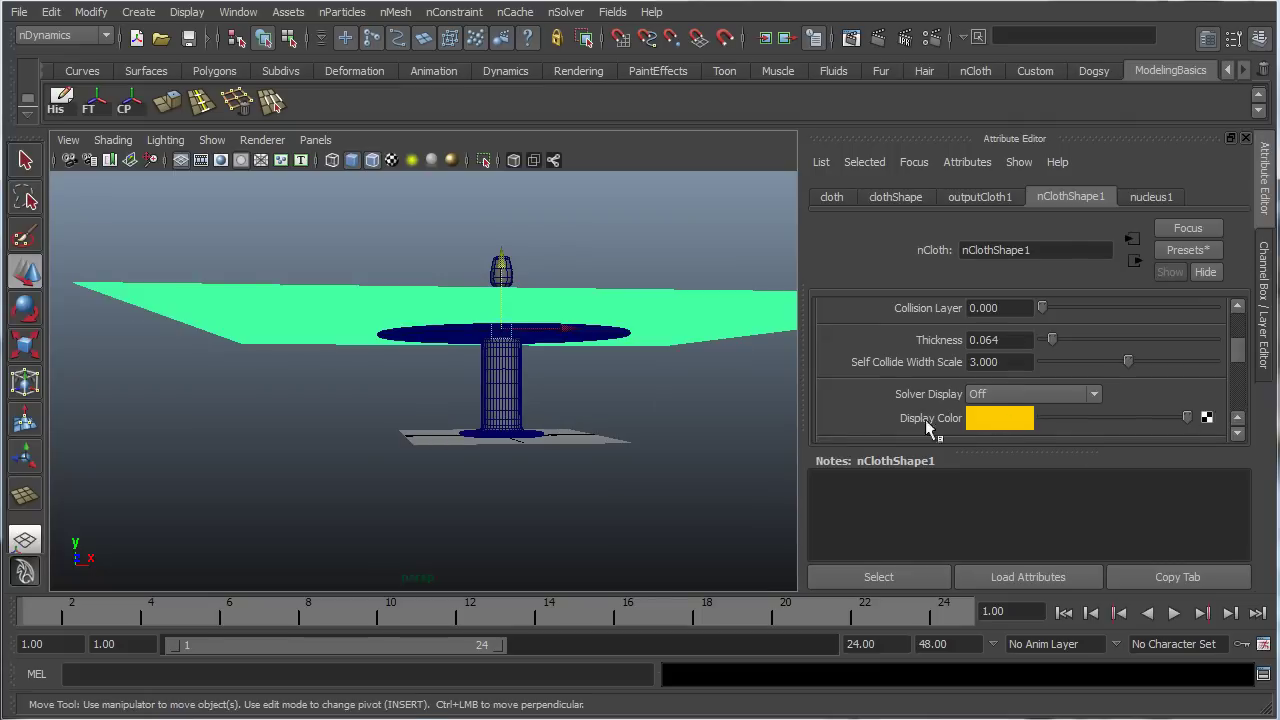
{"action": "left_click_drag", "start_coordinate": [552, 448], "coordinate": [524, 476], "text": "alt"}
{"action": "left_click_drag", "start_coordinate": [1240, 357], "coordinate": [1245, 385]}
{"action": "left_click", "coordinate": [860, 378]}
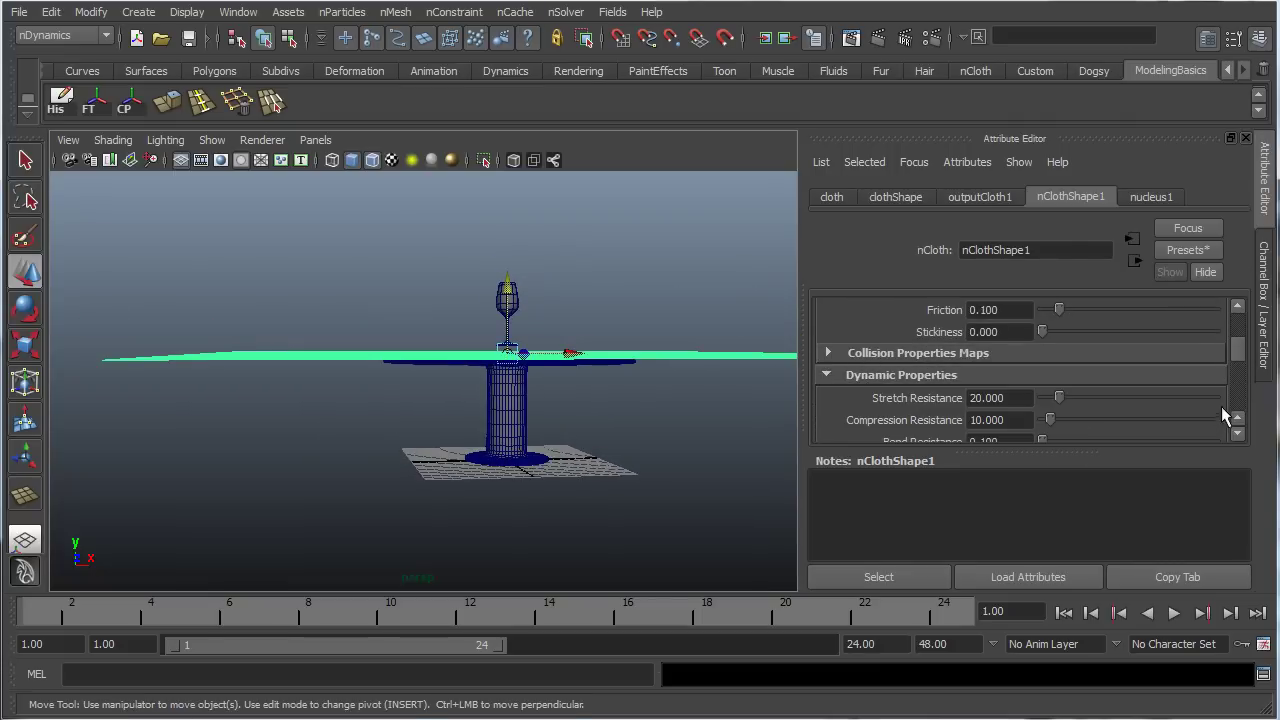
{"action": "mouse_move", "coordinate": [1240, 357]}
{"action": "left_mouse_down"}
{"action": "mouse_move", "coordinate": [1245, 392]}
{"action": "mouse_move", "coordinate": [1238, 367]}
{"action": "left_mouse_up"}
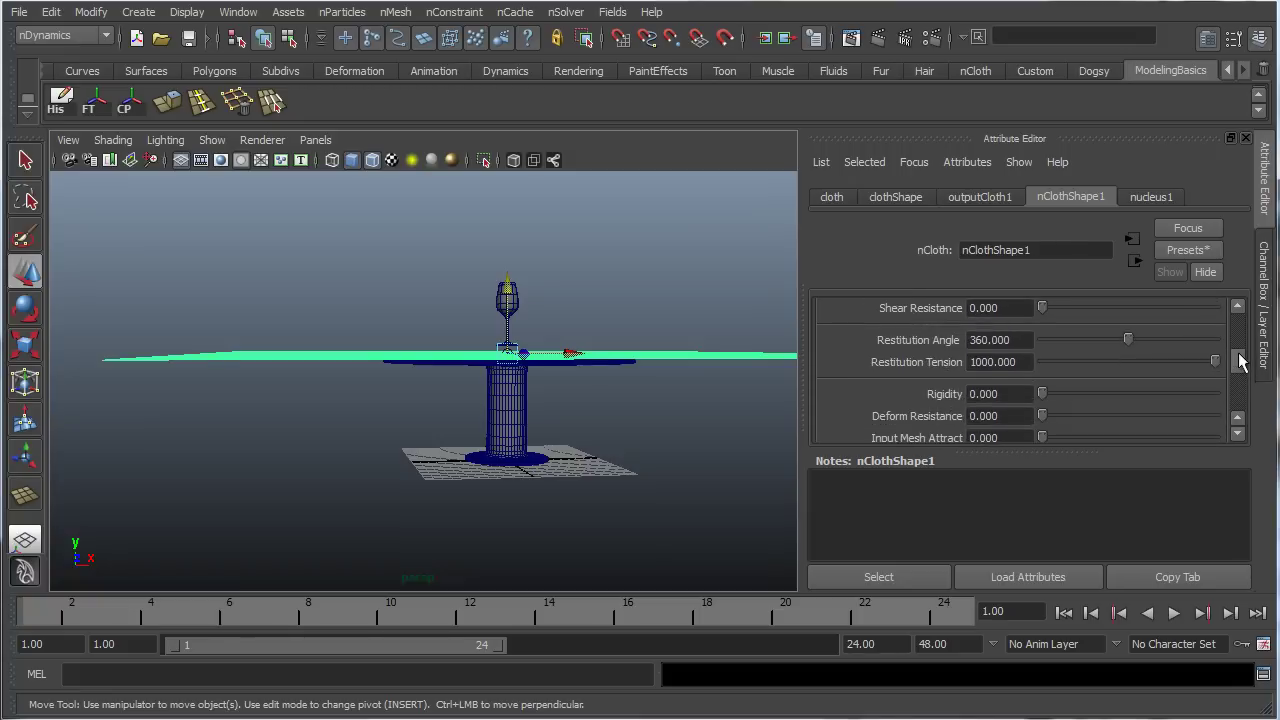
{"action": "left_click", "coordinate": [1198, 251]}
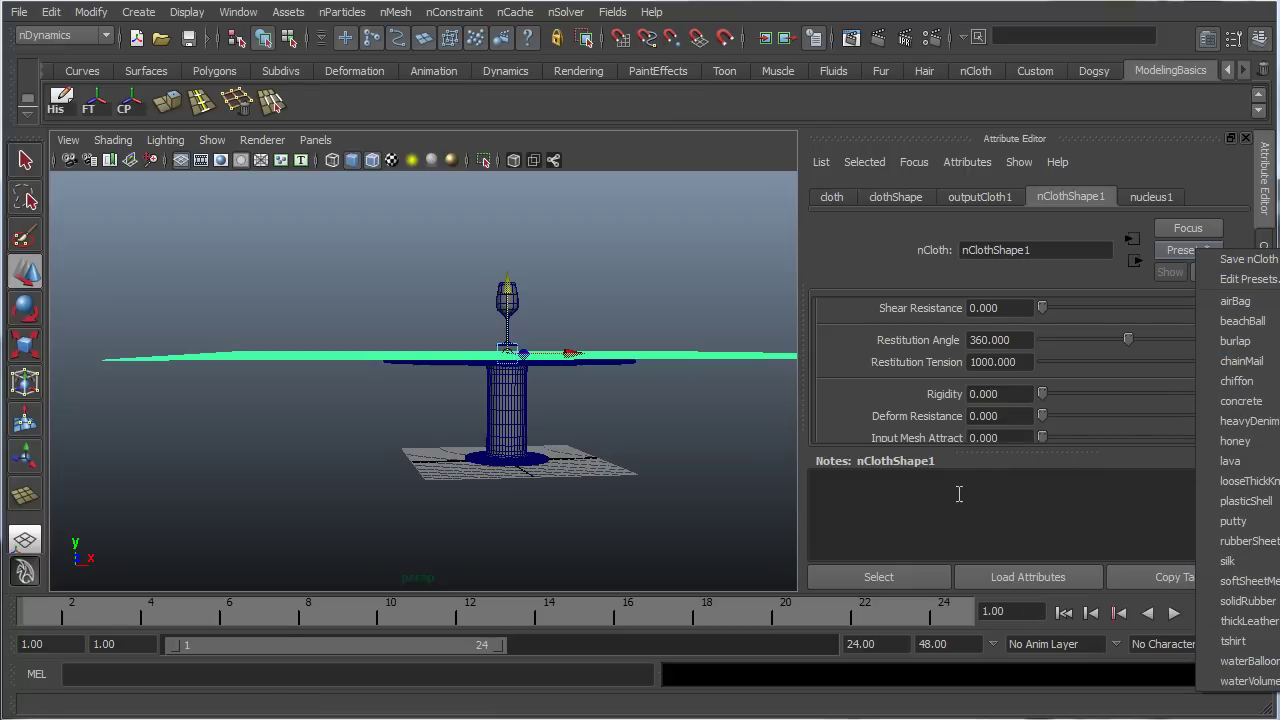
{"action": "left_click", "coordinate": [727, 497]}
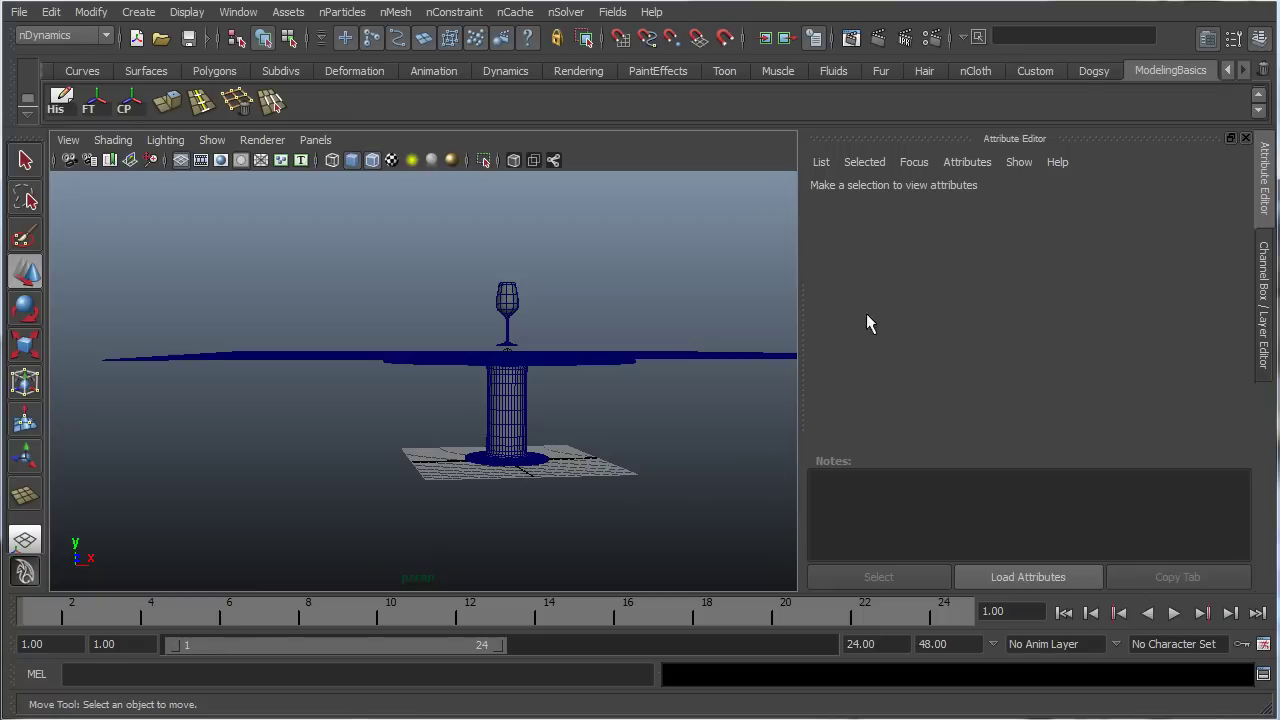
- Close the Attribute Editor, select the cloth and look over its mesh and the nCache commands
{"action": "left_click", "coordinate": [1246, 139]}
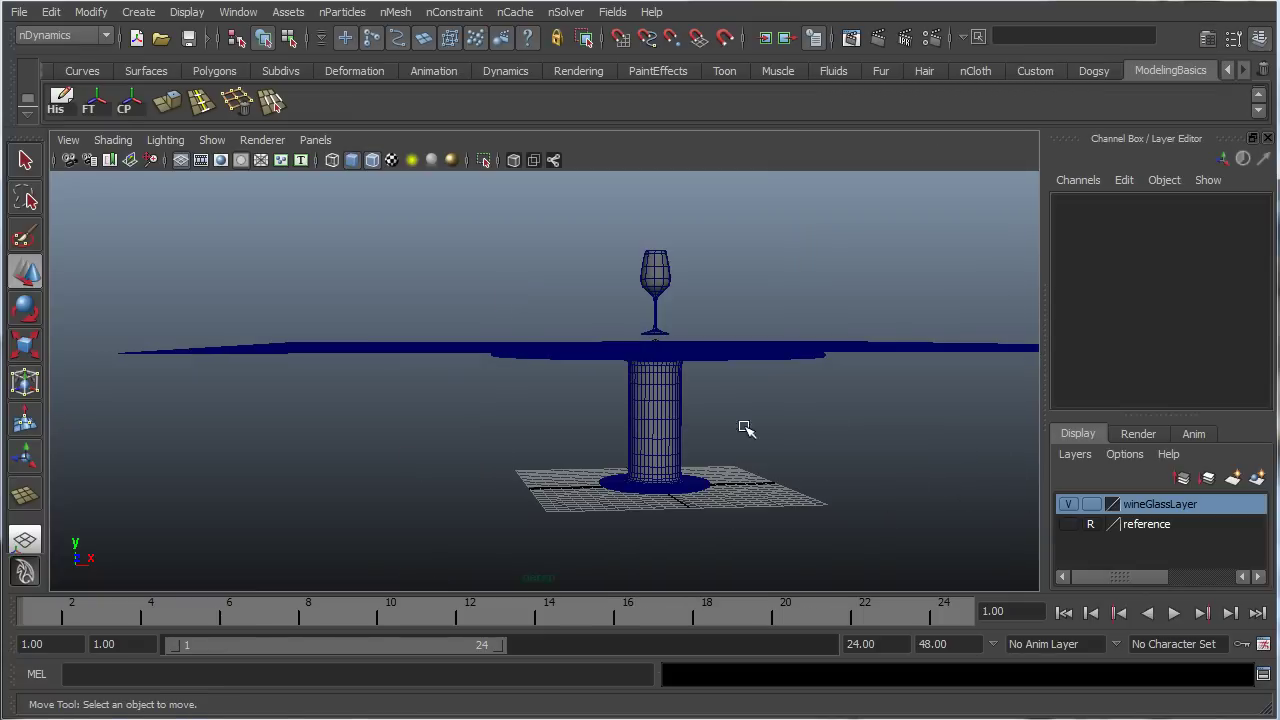
{"action": "left_click_drag", "start_coordinate": [745, 428], "coordinate": [688, 444], "text": "alt"}
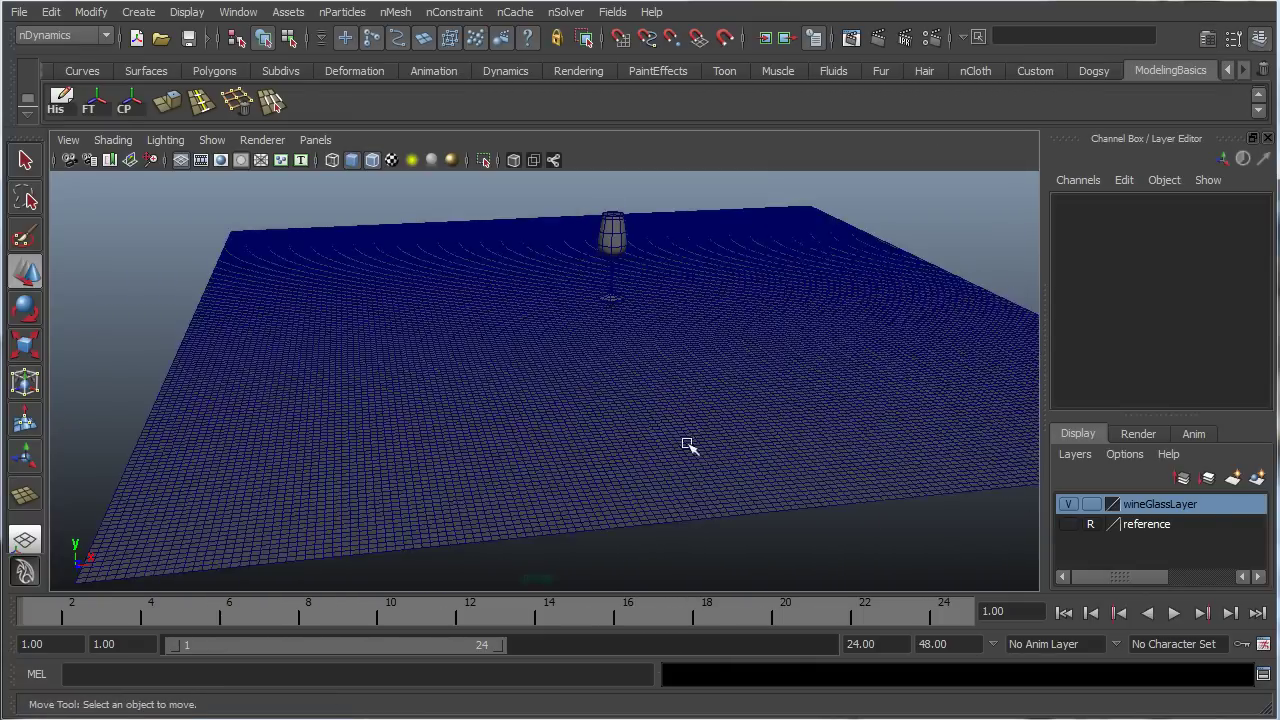
{"action": "left_click", "coordinate": [688, 444]}
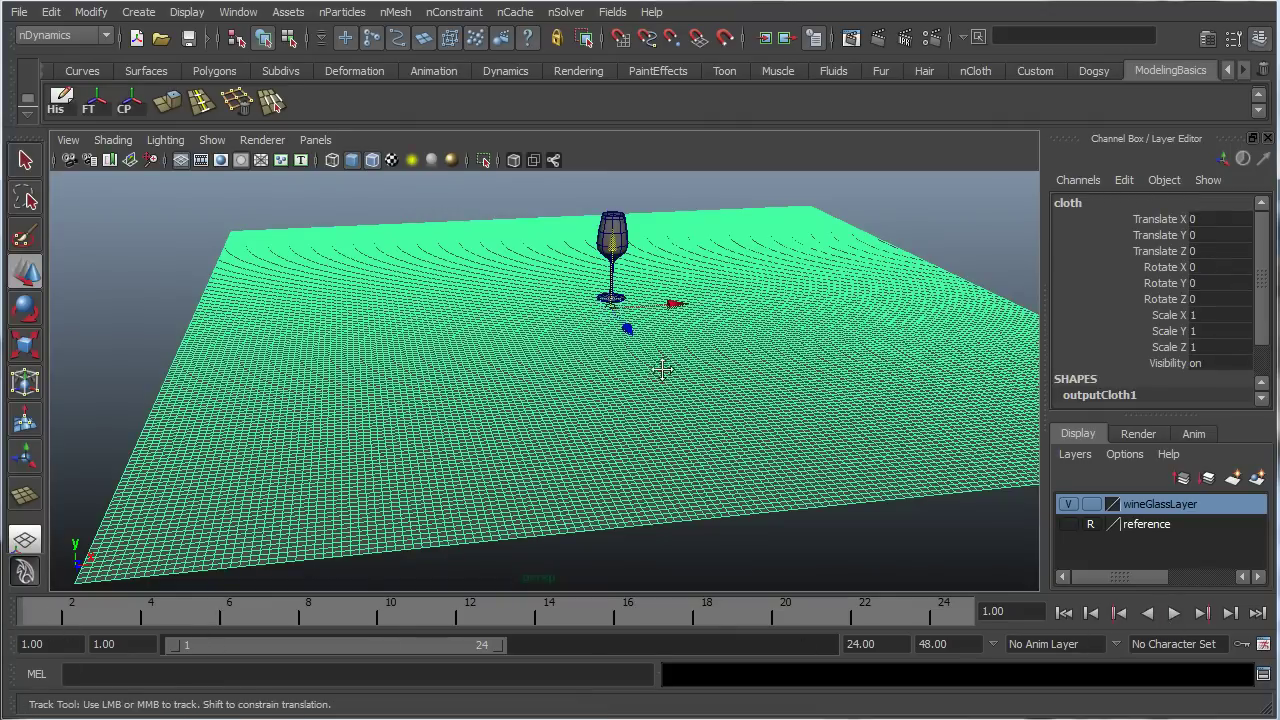
{"action": "left_click_drag", "start_coordinate": [663, 366], "coordinate": [797, 300], "text": "alt"}
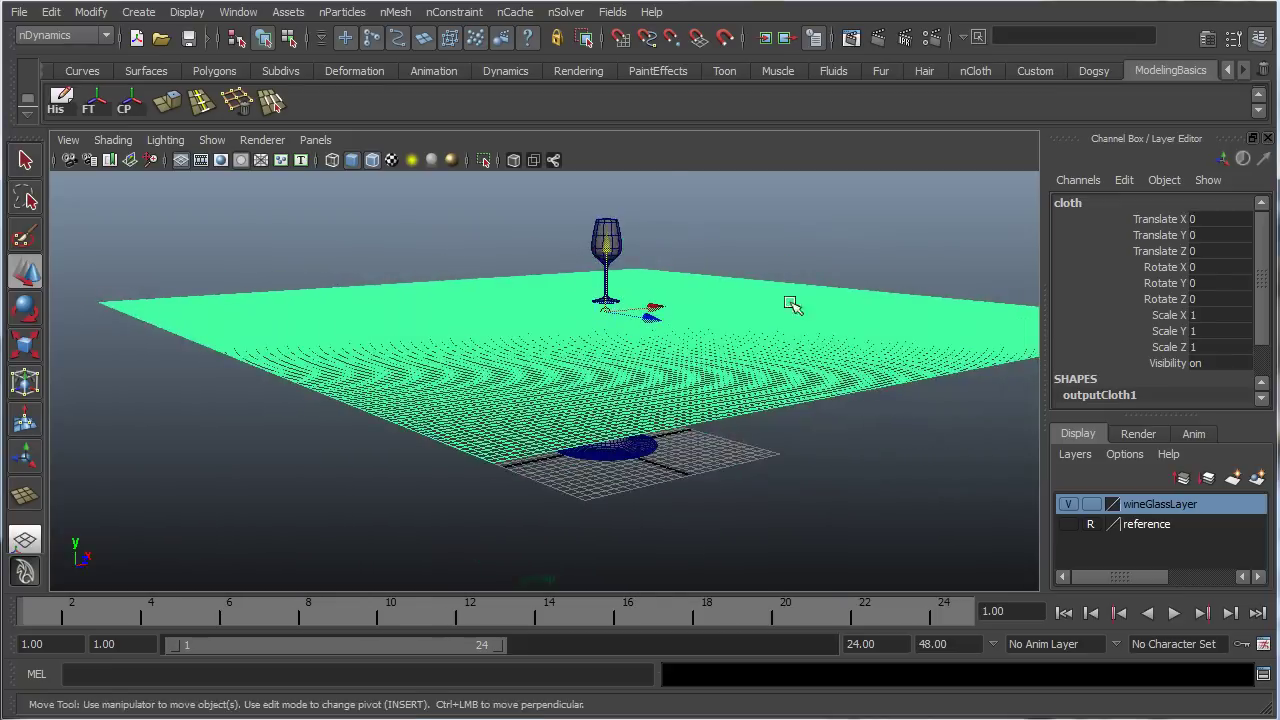
{"action": "left_click", "coordinate": [510, 13]}
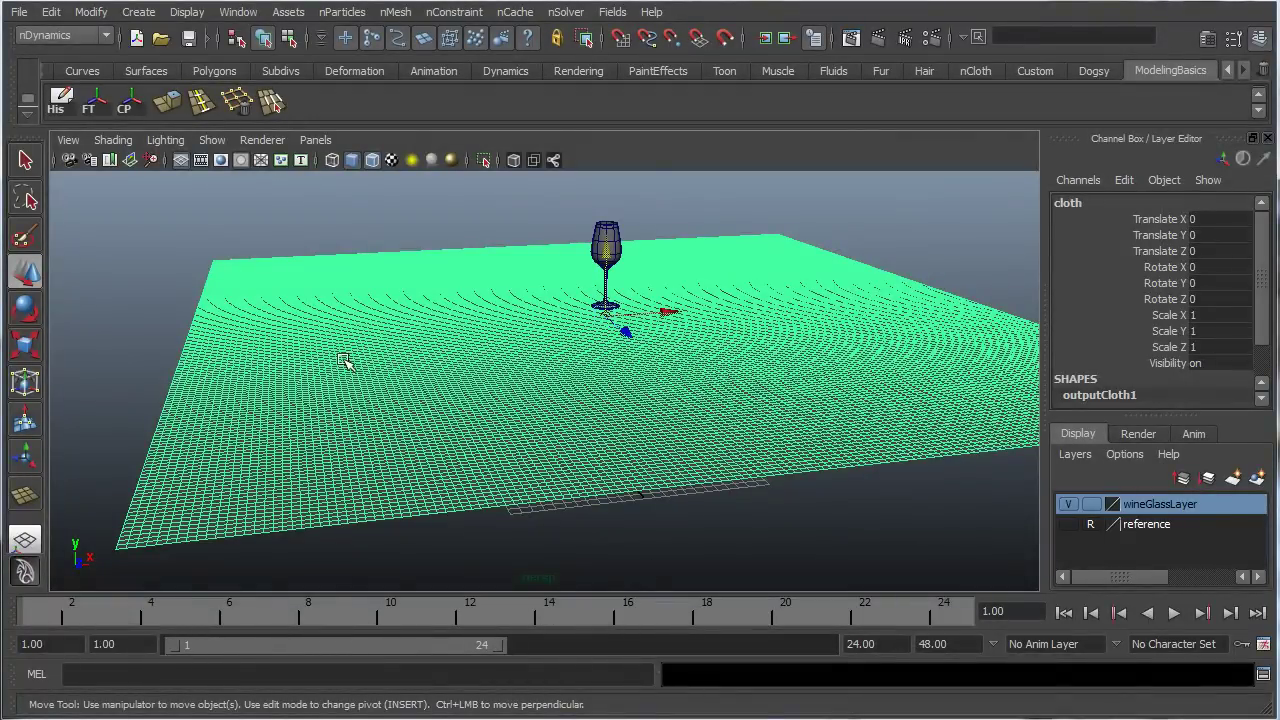
{"action": "left_click_drag", "start_coordinate": [680, 420], "coordinate": [766, 351], "text": "alt"}
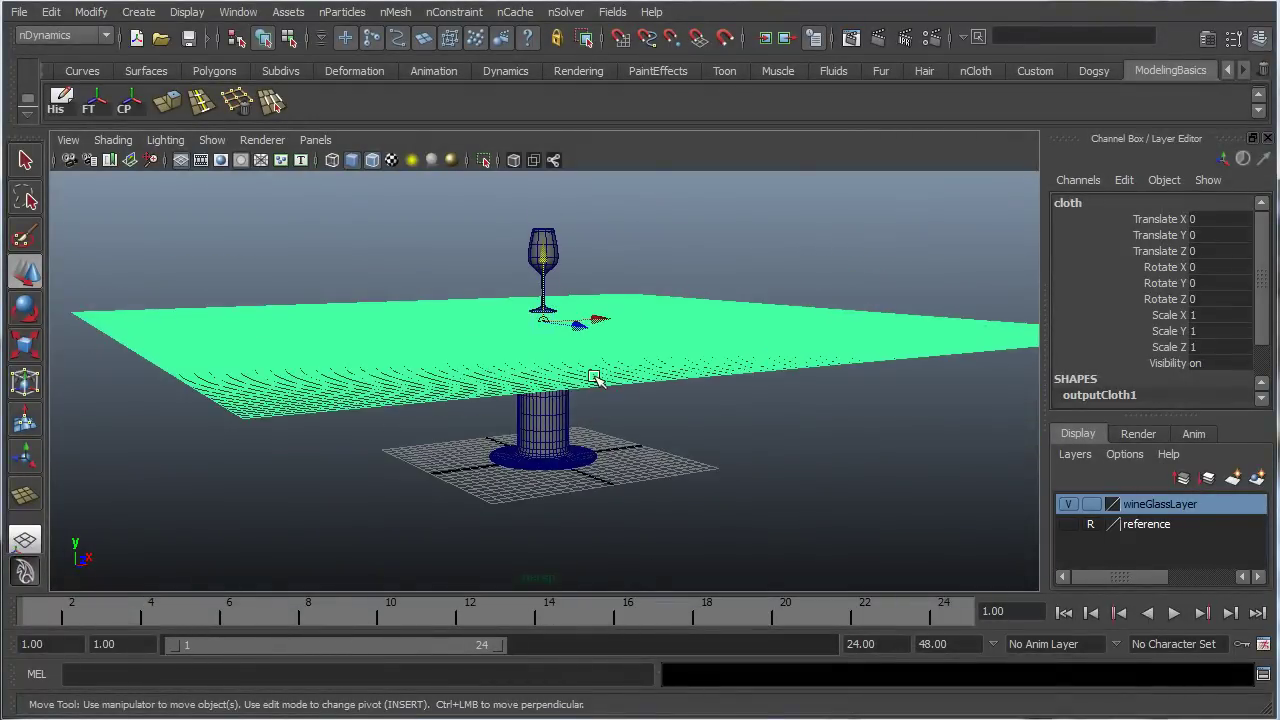
{"action": "left_click_drag", "start_coordinate": [594, 378], "coordinate": [516, 431], "text": "alt"}
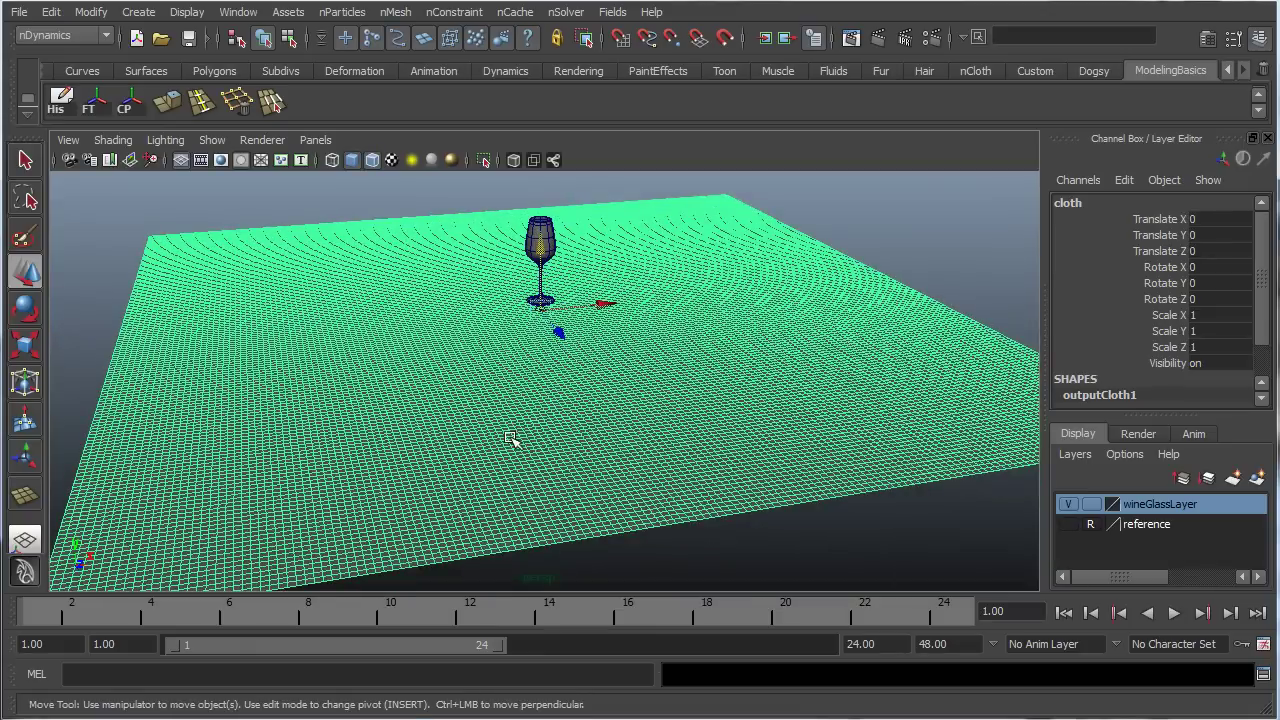
- Set the animation end to frame 250 in the Time Slider preferences and save them
{"action": "left_click", "coordinate": [1263, 644]}
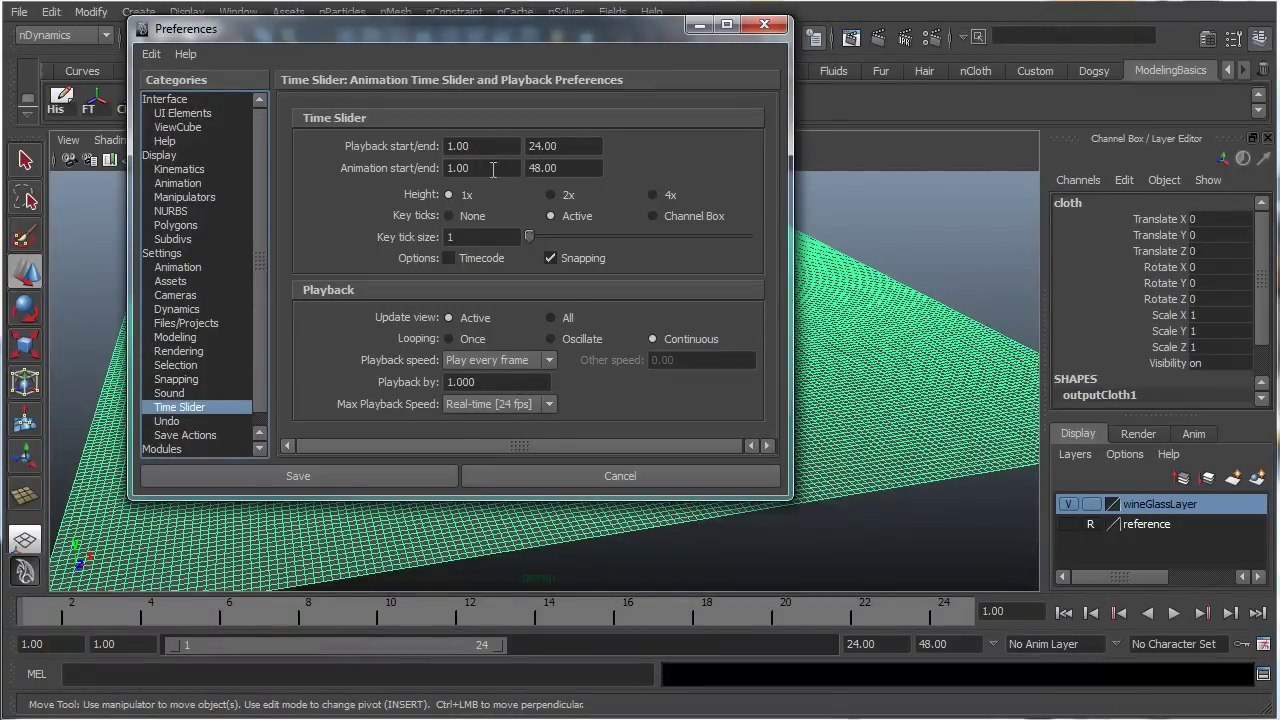
{"action": "double_click", "coordinate": [563, 168]}
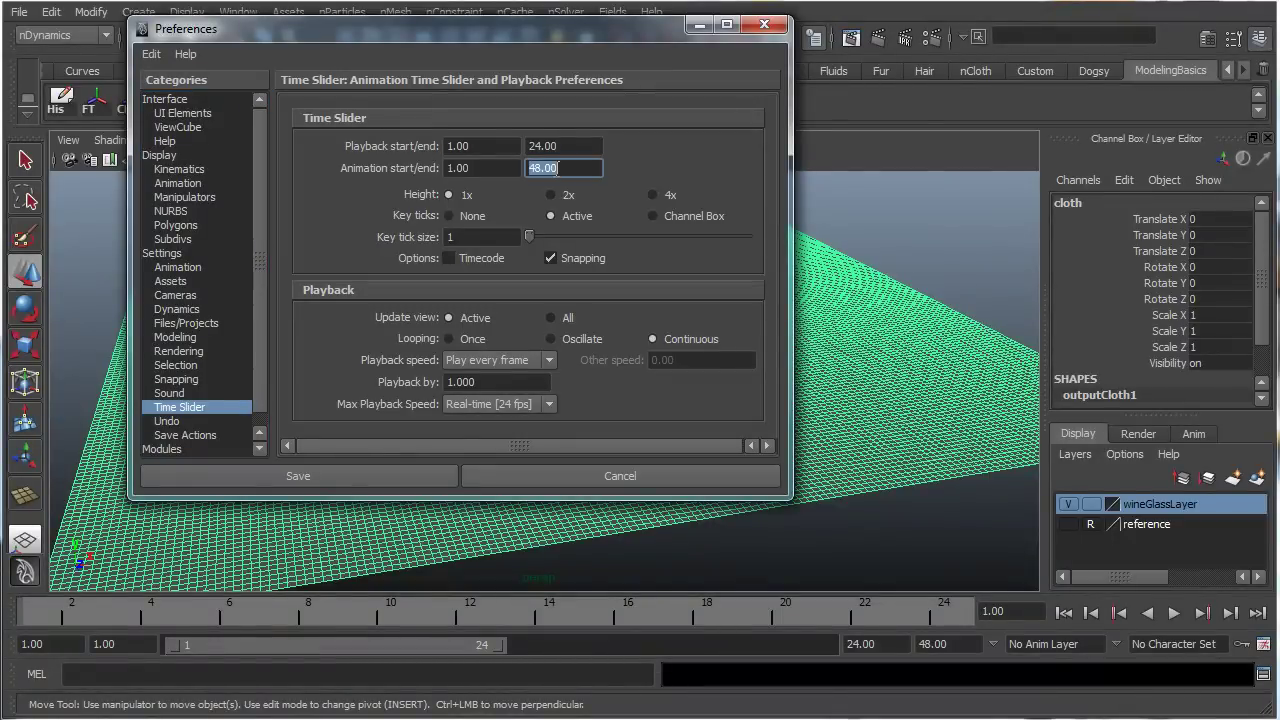
{"action": "type", "text": "250"}
{"action": "key", "text": "Return"}
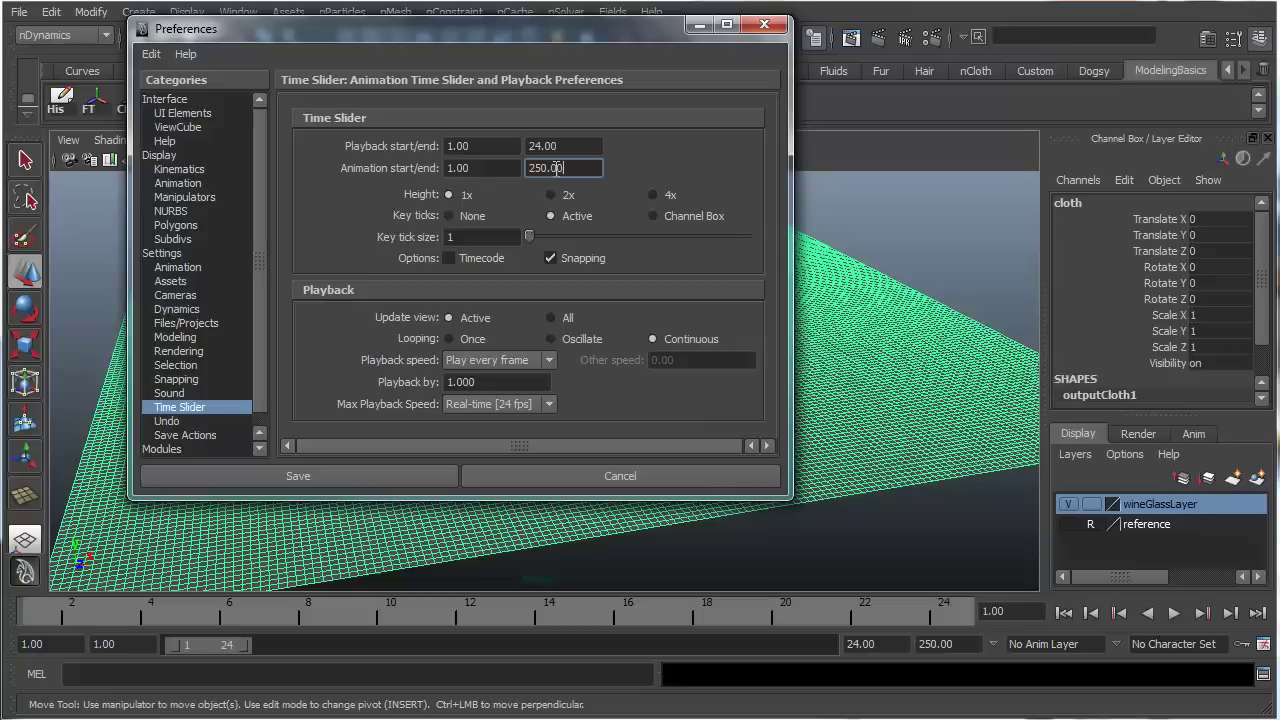
{"action": "left_click", "coordinate": [321, 479]}
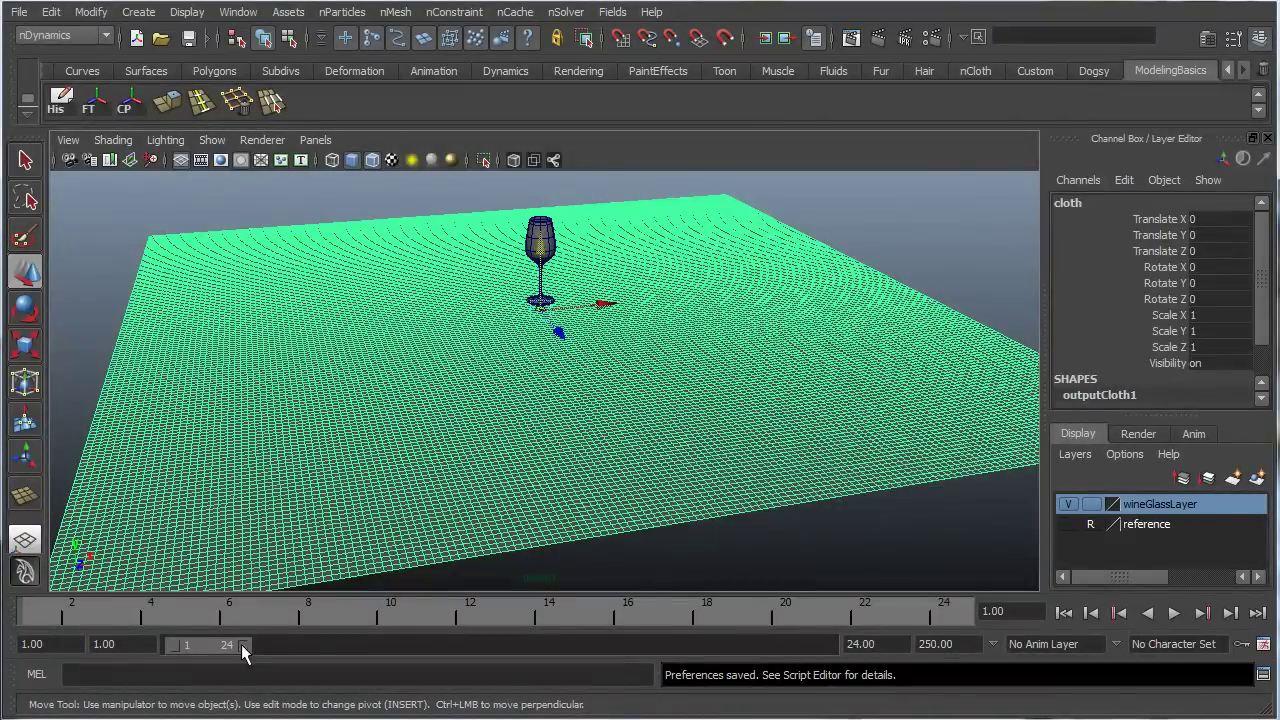
- Extend the playback range to frame 250 and deselect the cloth
{"action": "left_click_drag", "start_coordinate": [241, 644], "coordinate": [925, 657]}
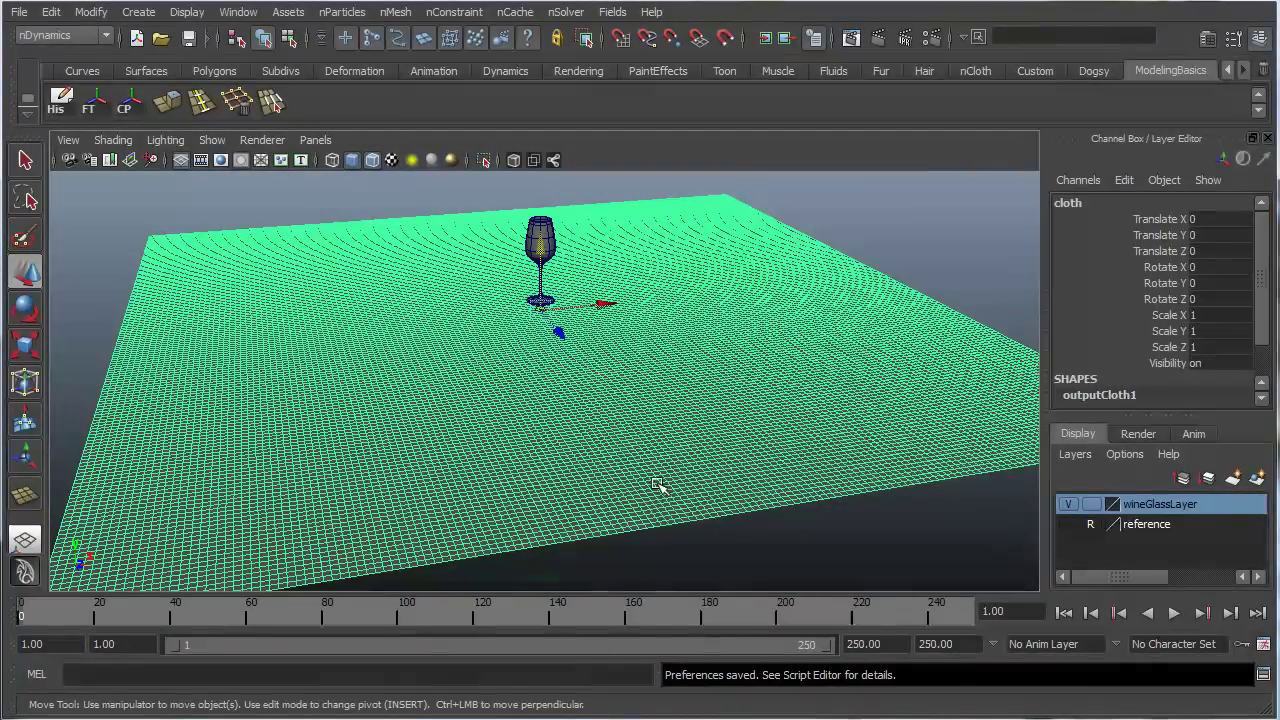
{"action": "left_click_drag", "start_coordinate": [658, 485], "coordinate": [533, 405], "text": "alt"}
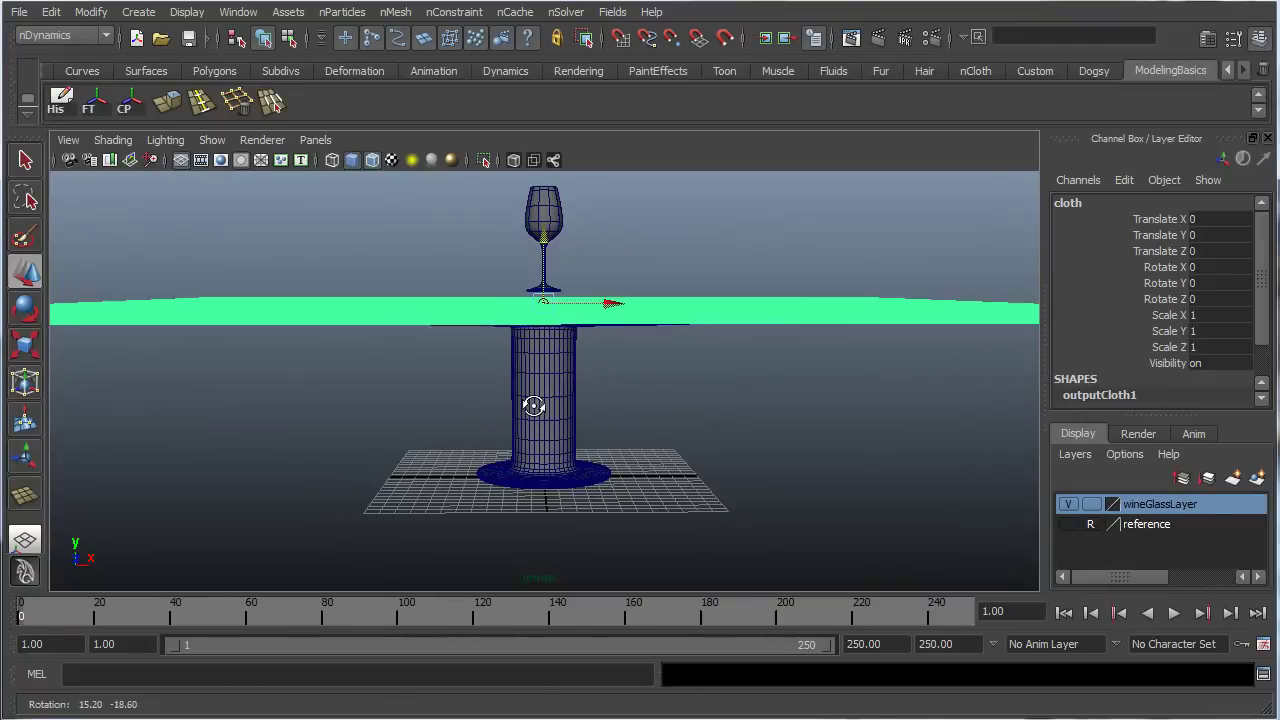
{"action": "left_click", "coordinate": [366, 510]}
{"action": "left_click_drag", "start_coordinate": [374, 529], "coordinate": [429, 486], "text": "alt"}
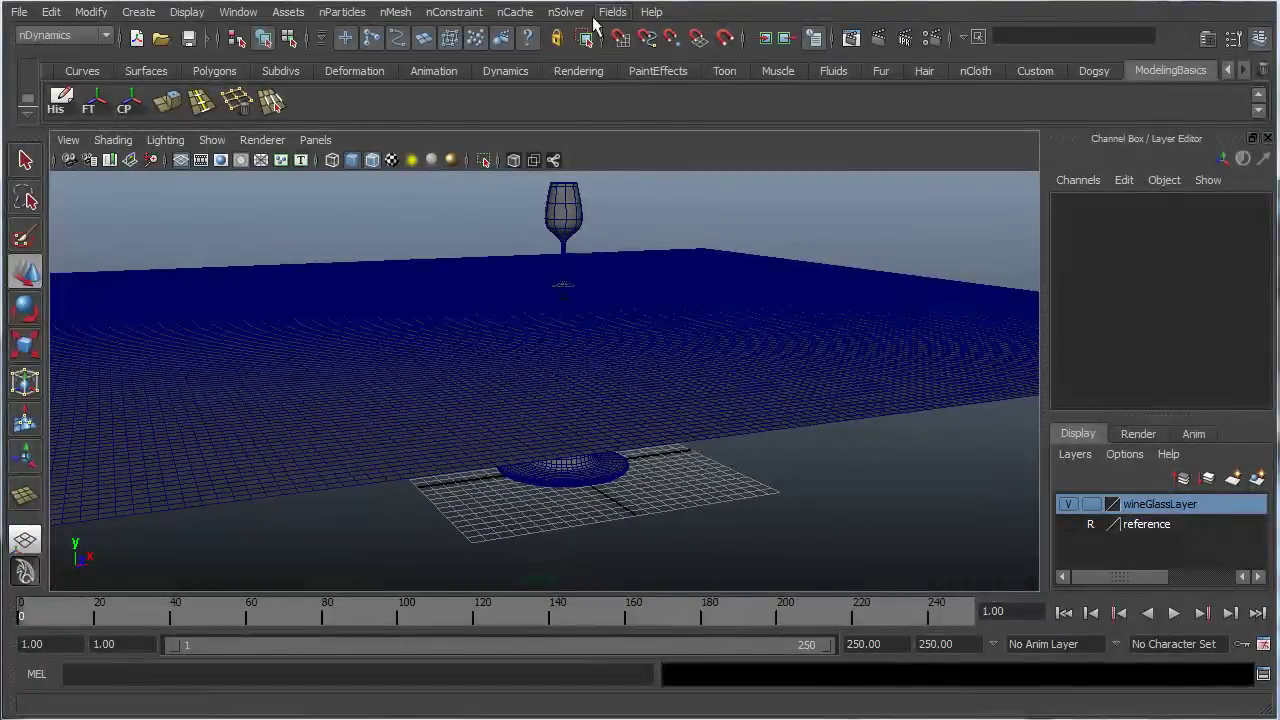
- Open the options for creating a new nCache and check the full cache directory path
{"action": "left_click_drag", "start_coordinate": [540, 290], "coordinate": [506, 304], "text": "alt"}
{"action": "left_click", "coordinate": [515, 13]}
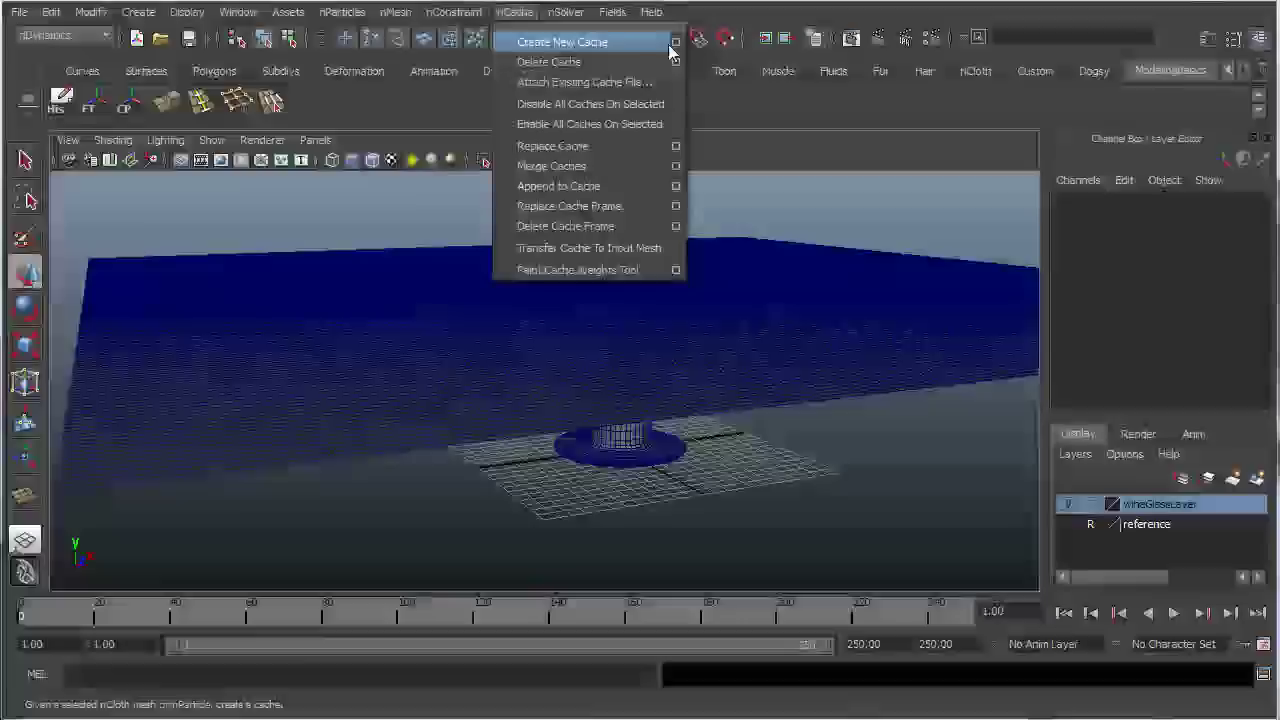
{"action": "left_click", "coordinate": [676, 43]}
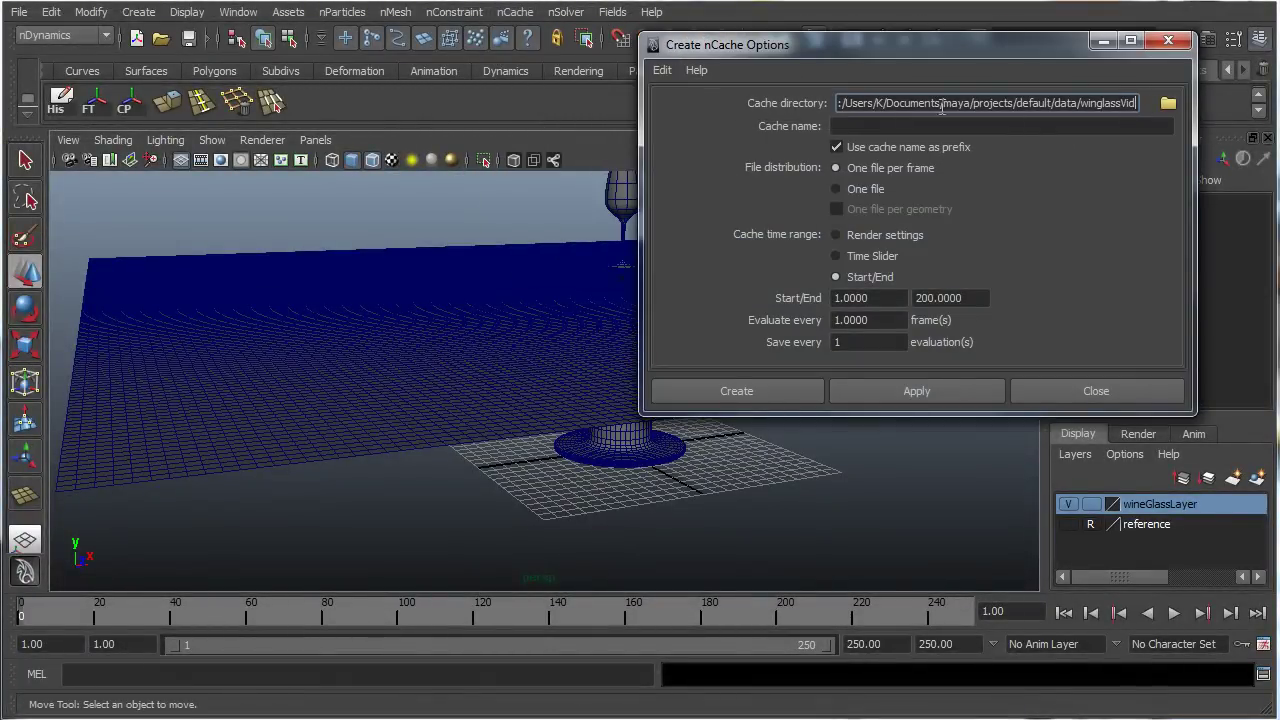
{"action": "left_click_drag", "start_coordinate": [918, 102], "coordinate": [814, 104]}
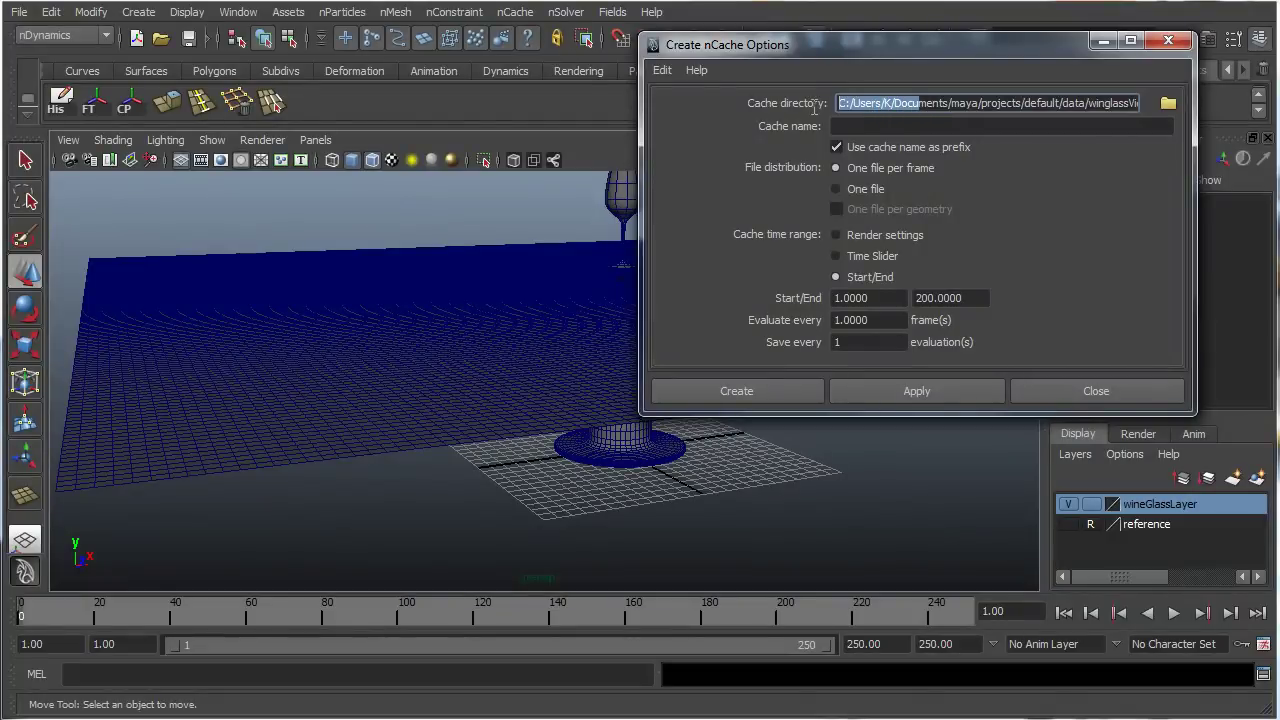
{"action": "left_click", "coordinate": [1039, 105]}
{"action": "left_click_drag", "start_coordinate": [1086, 100], "coordinate": [1185, 106]}
{"action": "left_click", "coordinate": [1097, 106]}
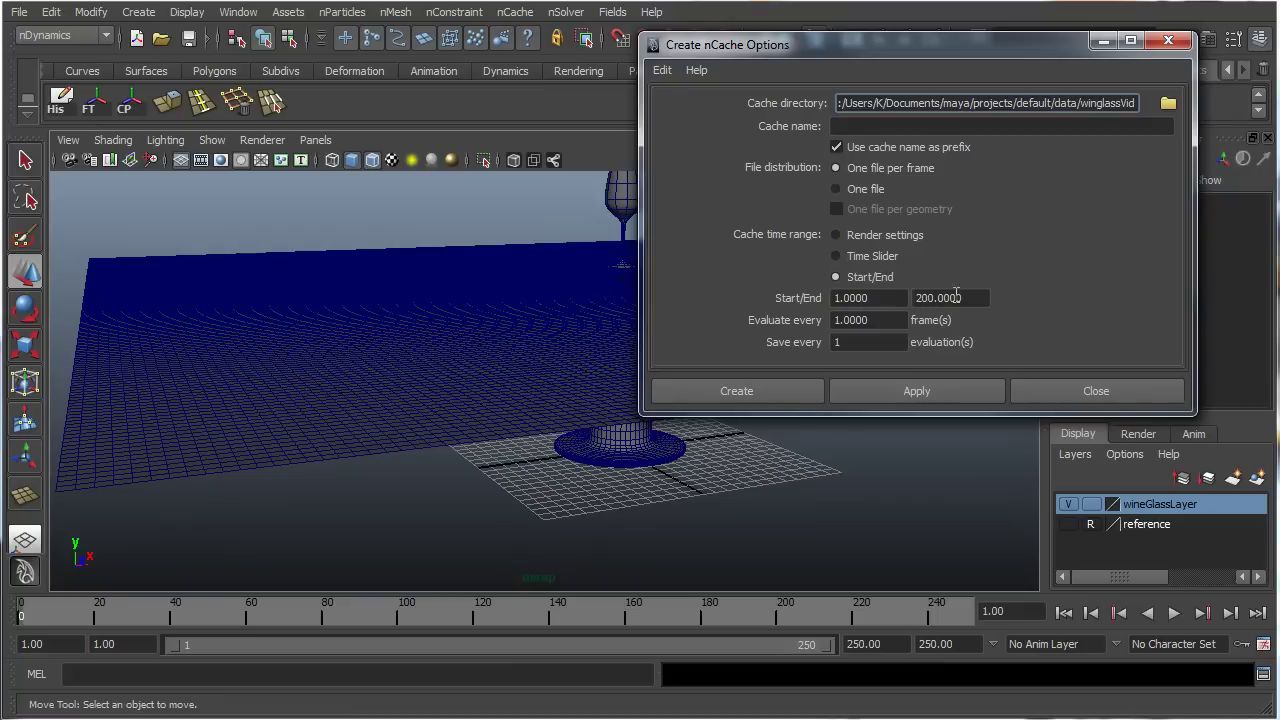
- Set the cache end frame to 250 and try to create the nCache
{"action": "double_click", "coordinate": [945, 299]}
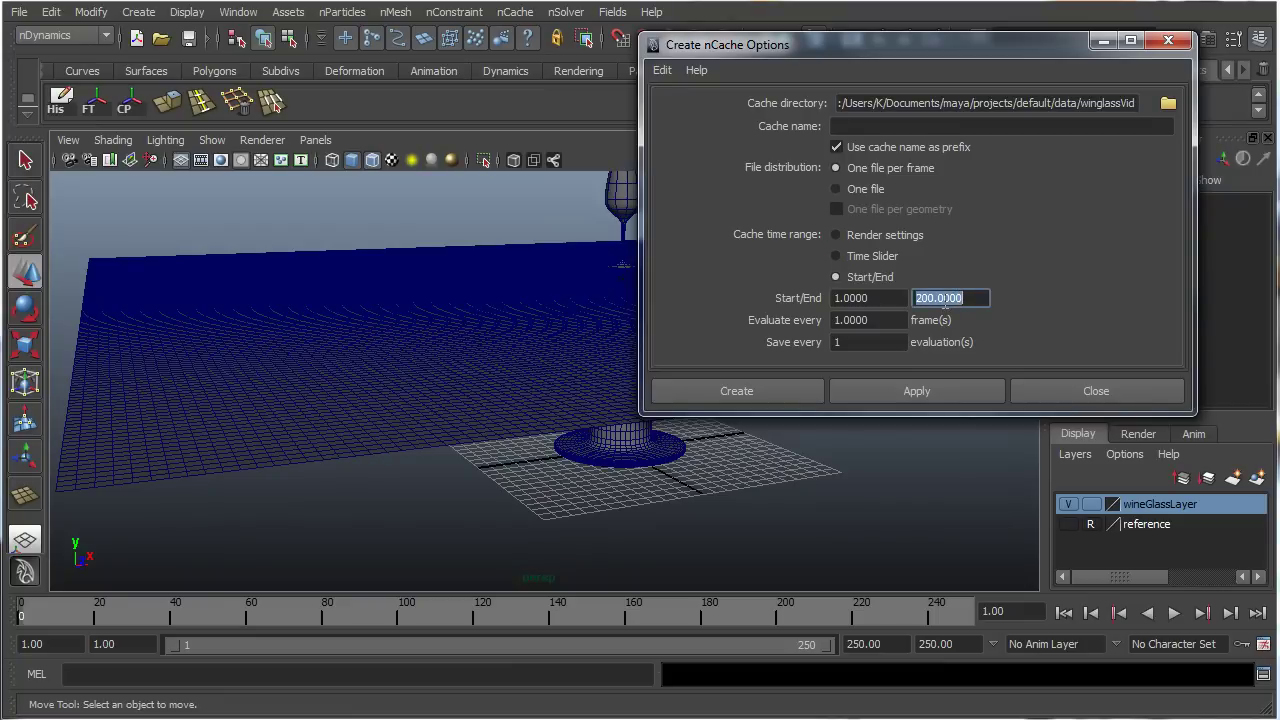
{"action": "type", "text": "250"}
{"action": "key", "text": "Return"}
{"action": "left_click", "coordinate": [751, 390]}
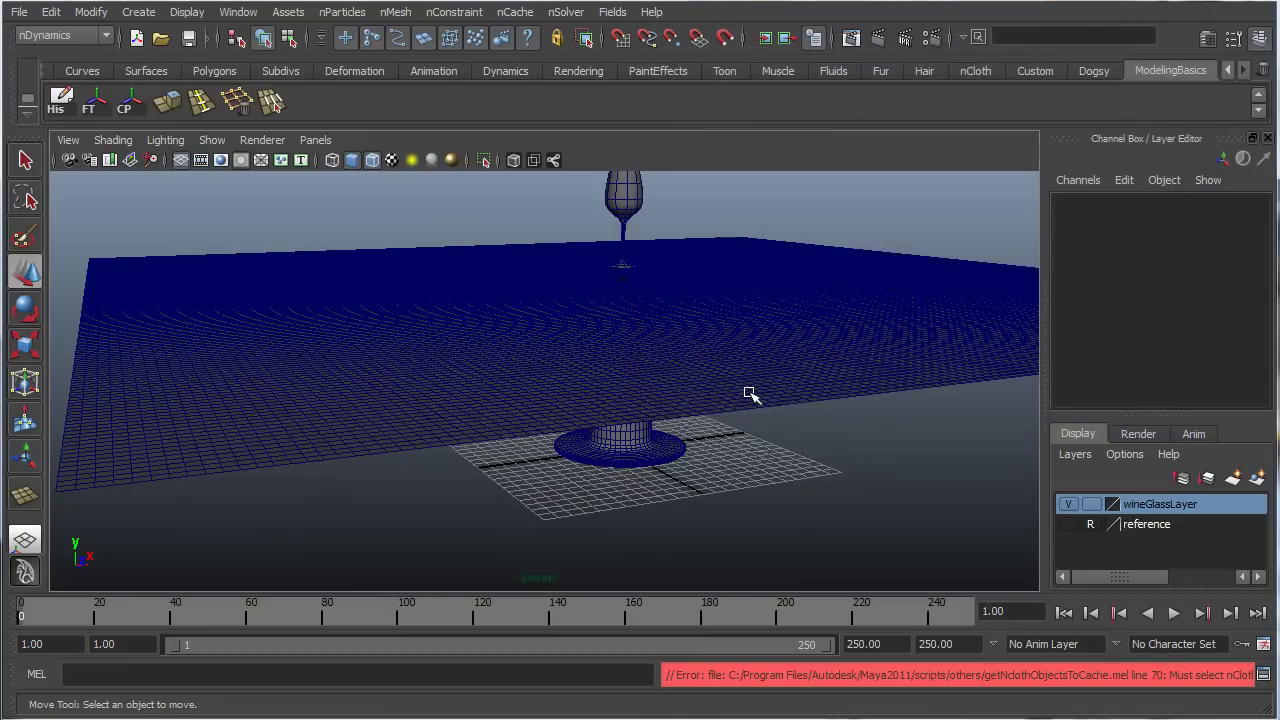
- Select the cloth, create a new nCache for it and interrupt the calculation at frame 244
{"action": "left_click", "coordinate": [722, 406]}
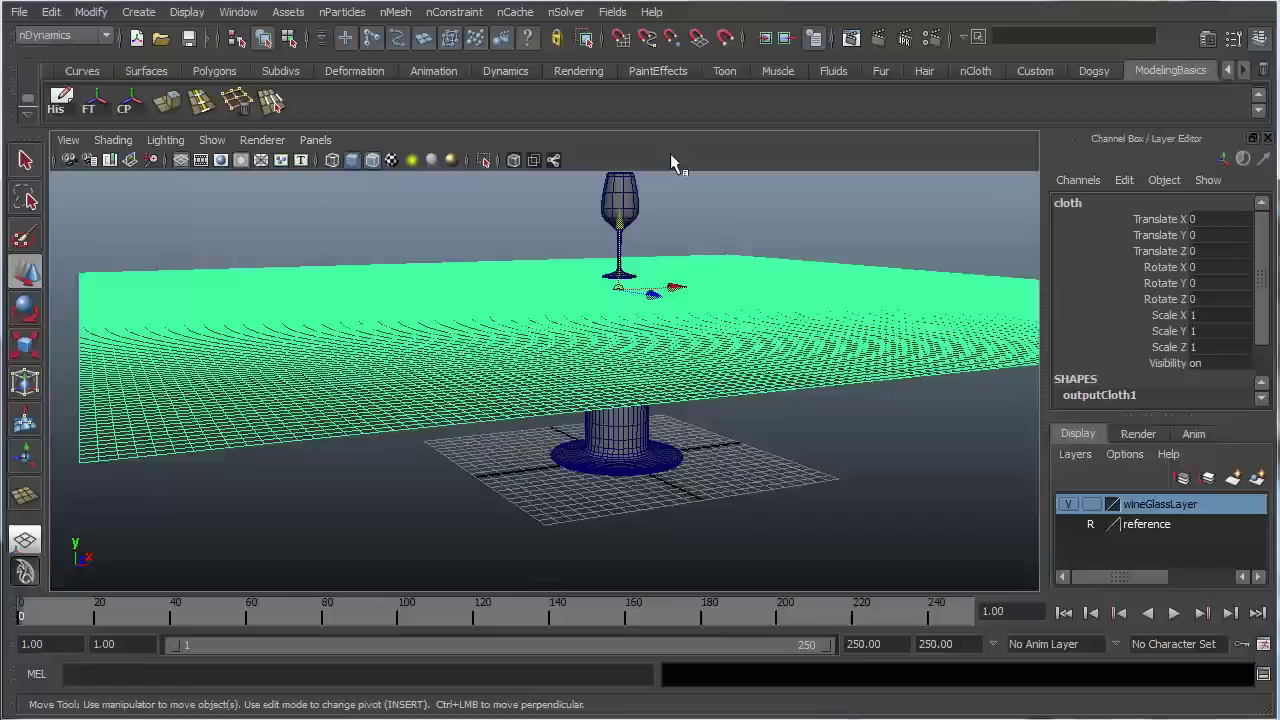
{"action": "left_click", "coordinate": [508, 13]}
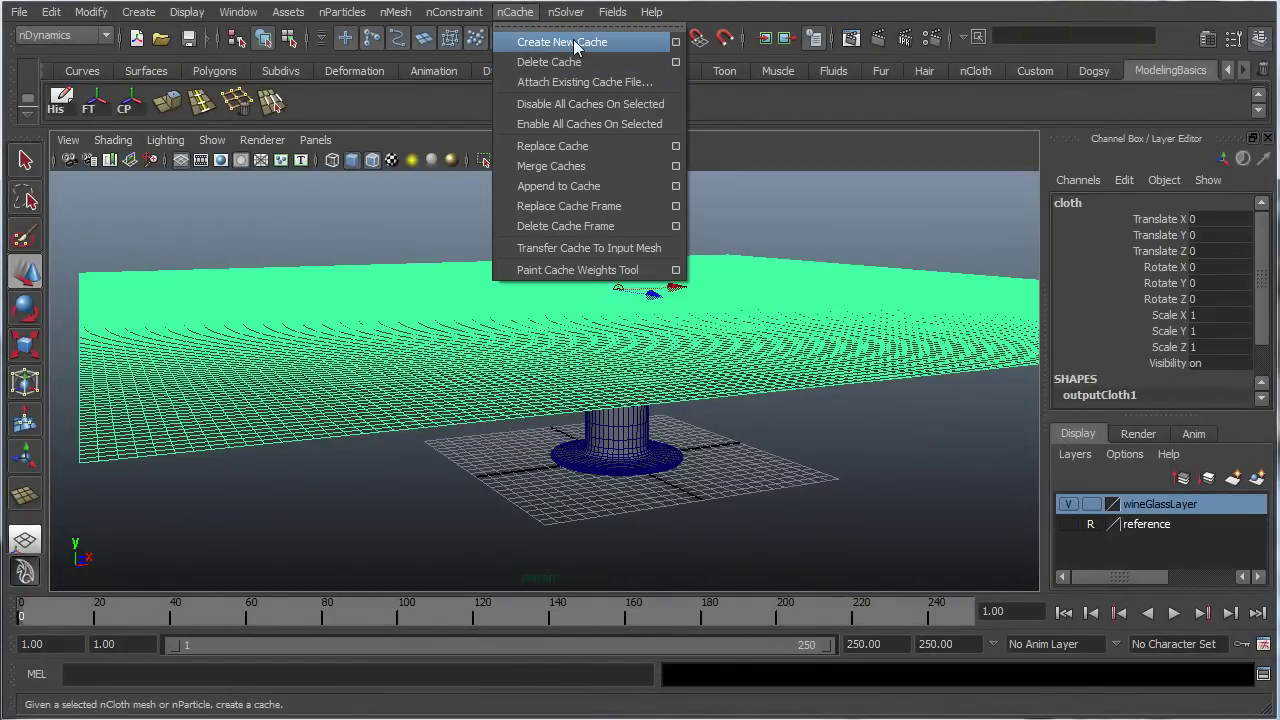
{"action": "left_click", "coordinate": [561, 42]}
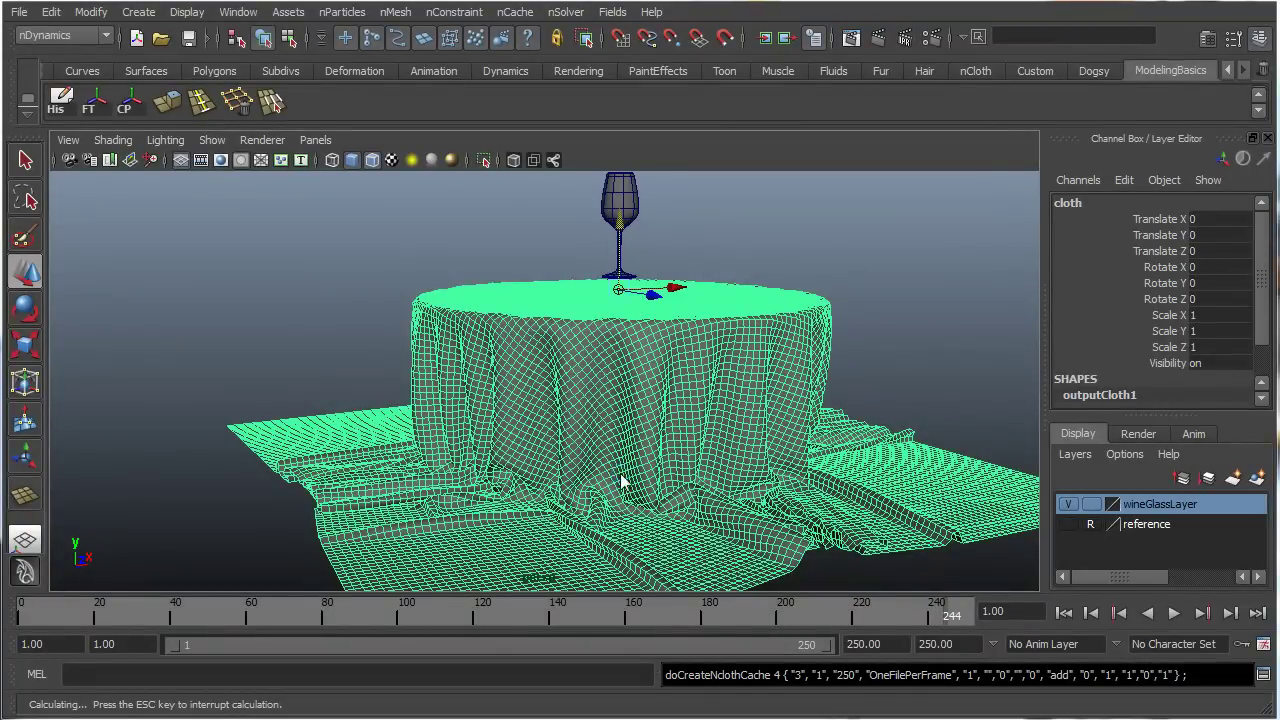
{"action": "key", "text": "Escape"}
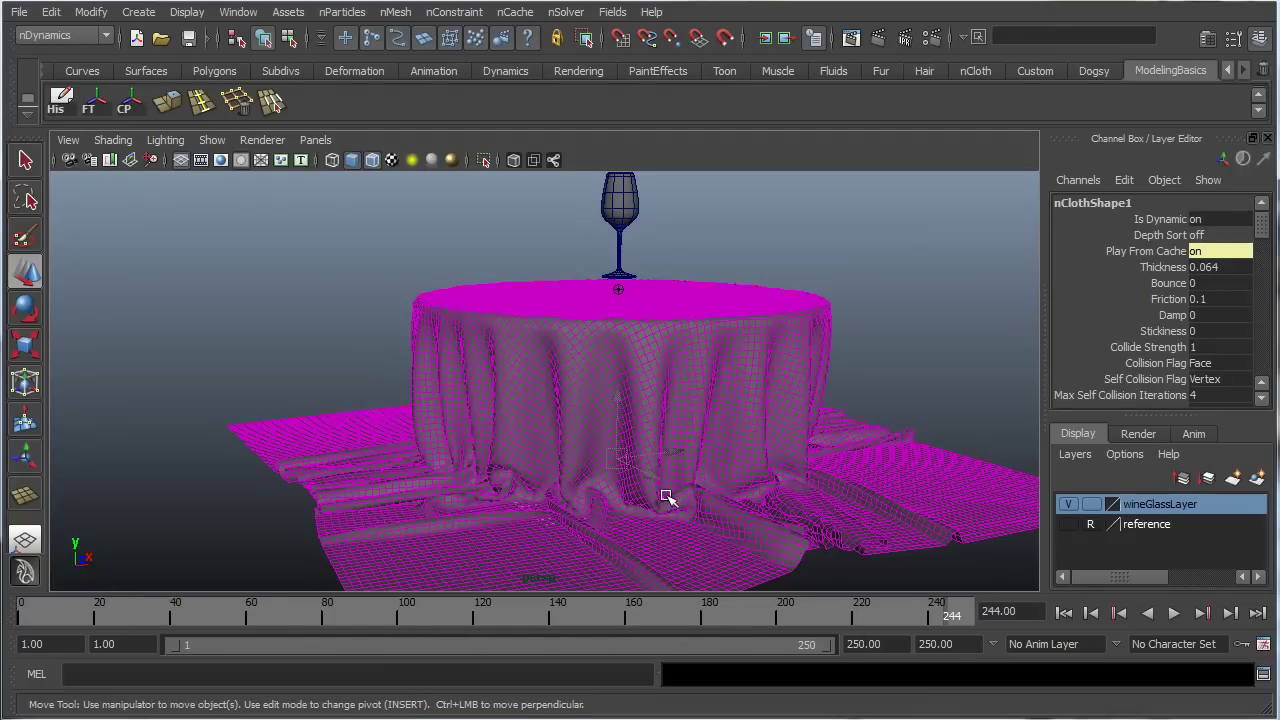
- Deselect the cloth and scrub the cached simulation back to frame 87 and forward to about frame 144
{"action": "left_click", "coordinate": [573, 622]}
{"action": "left_click", "coordinate": [945, 231]}
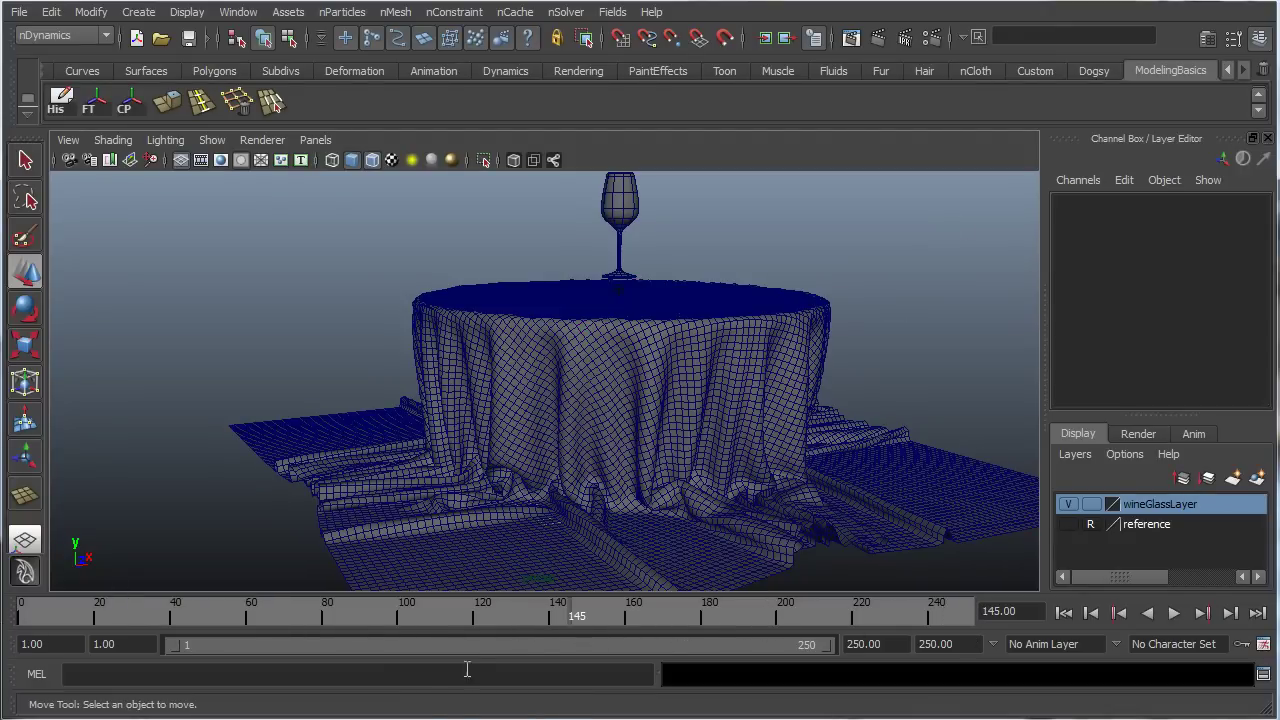
{"action": "left_click_drag", "start_coordinate": [578, 626], "coordinate": [349, 645]}
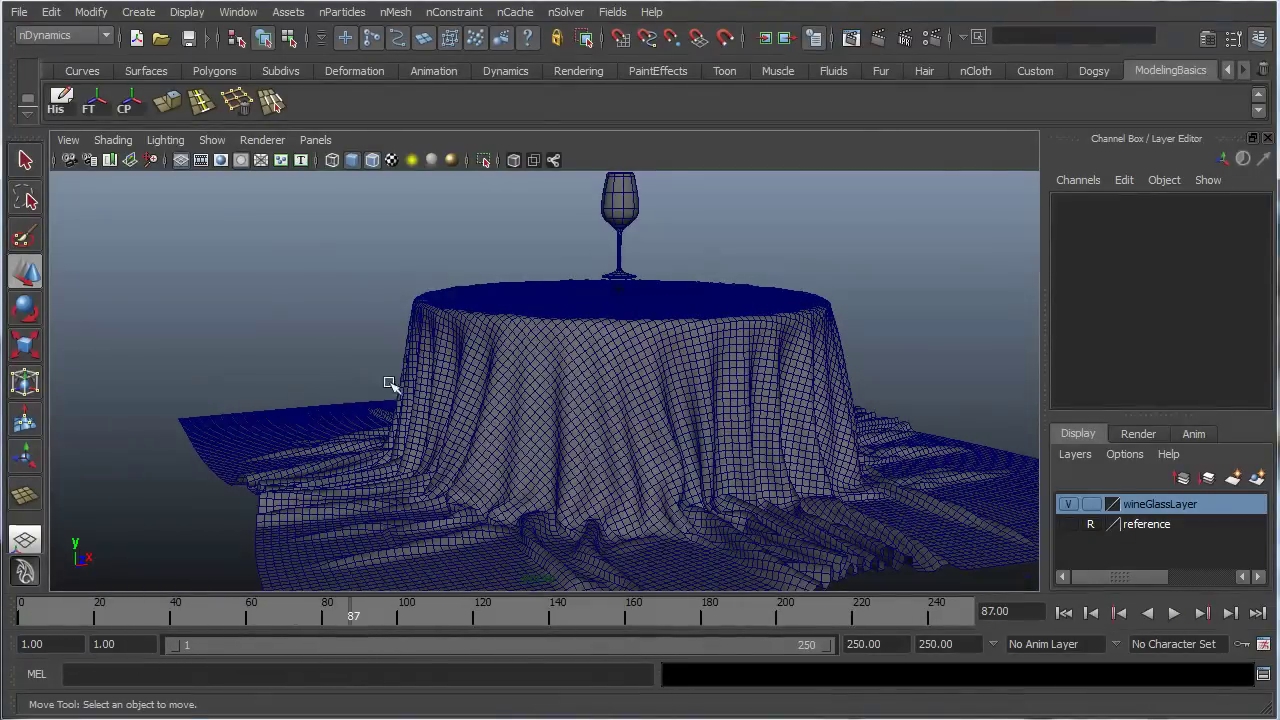
{"action": "left_click_drag", "start_coordinate": [363, 614], "coordinate": [574, 617]}
- Turn off wireframe on shaded and play the cached simulation, stopping at frame 96
{"action": "left_click", "coordinate": [372, 159]}
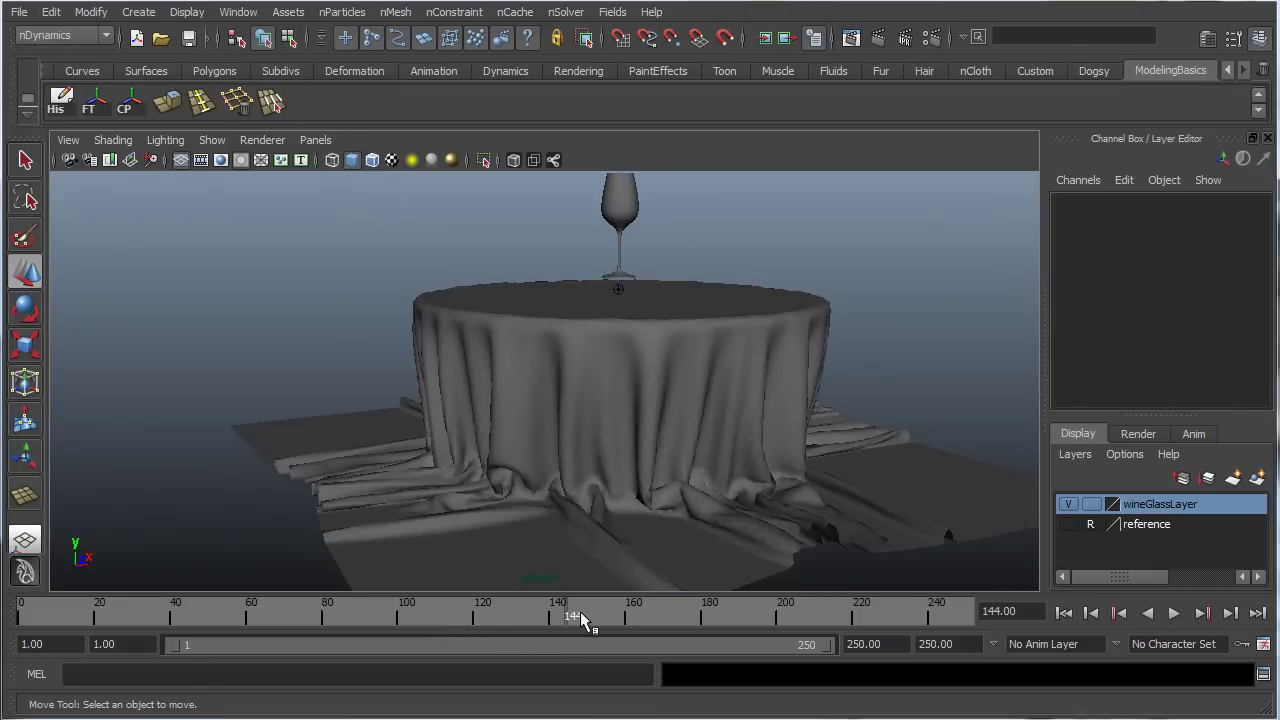
{"action": "key", "text": "alt+v"}
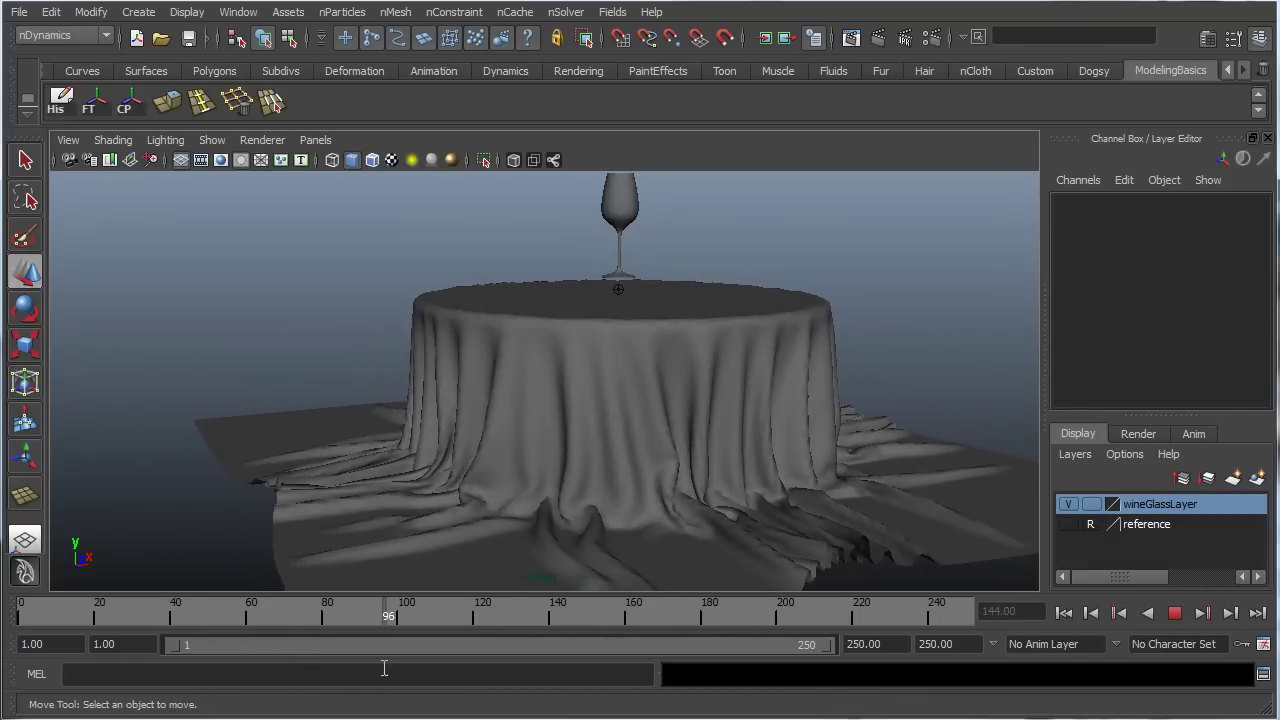
{"action": "key", "text": "alt+v"}
- Turn on the level 3 smooth display for the draped tablecloth and deselect it
{"action": "left_click_drag", "start_coordinate": [766, 306], "coordinate": [372, 398], "text": "alt"}
{"action": "scroll", "coordinate": [431, 330], "scroll_direction": "up", "scroll_amount": 5}
{"action": "scroll", "coordinate": [462, 497], "scroll_direction": "down", "scroll_amount": 5}
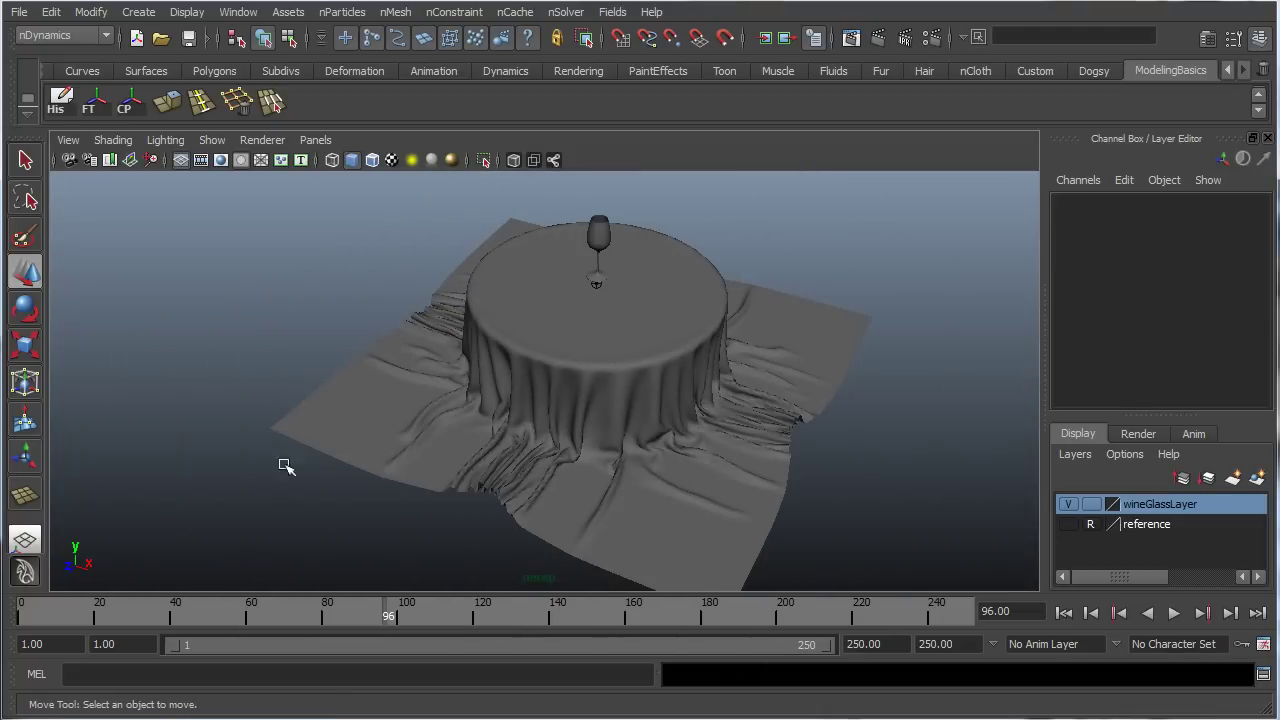
{"action": "left_click_drag", "start_coordinate": [907, 313], "coordinate": [634, 454], "text": "alt"}
{"action": "middle_click_drag", "start_coordinate": [634, 454], "coordinate": [565, 512], "text": "alt"}
{"action": "left_click_drag", "start_coordinate": [565, 512], "coordinate": [626, 483], "text": "alt"}
{"action": "left_click", "coordinate": [600, 489]}
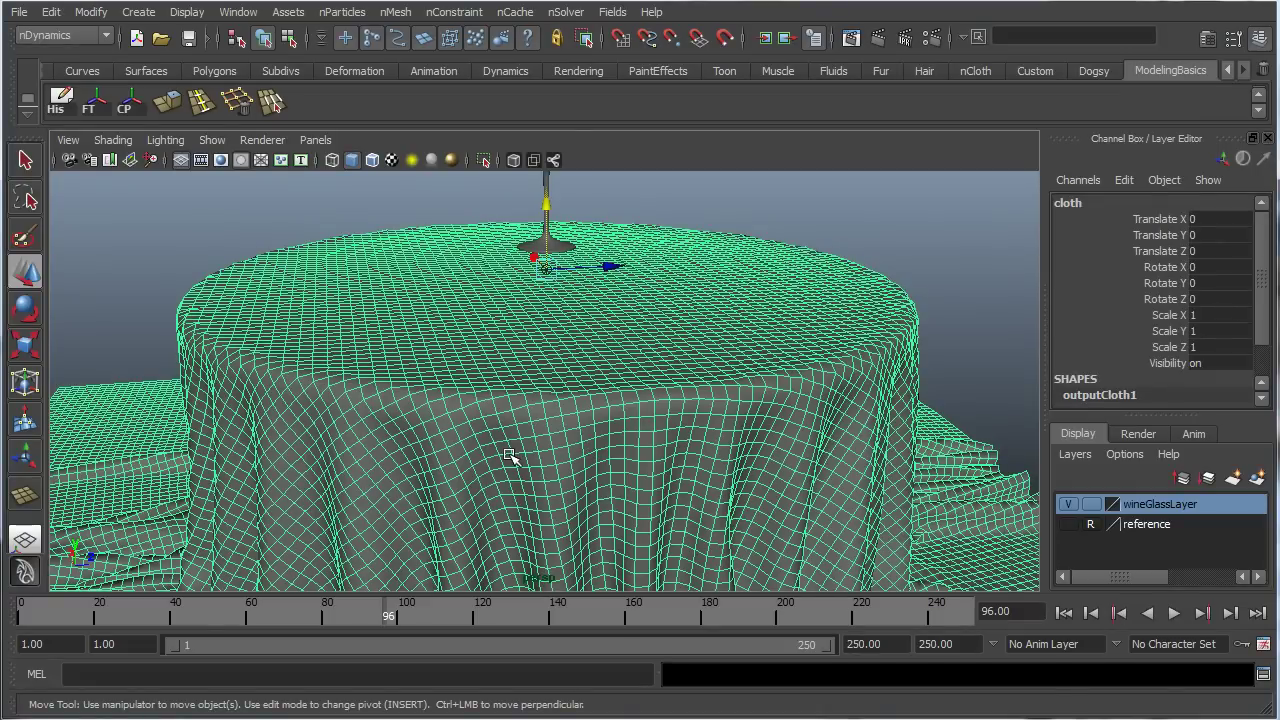
{"action": "key", "text": "3"}
{"action": "left_click", "coordinate": [566, 368]}
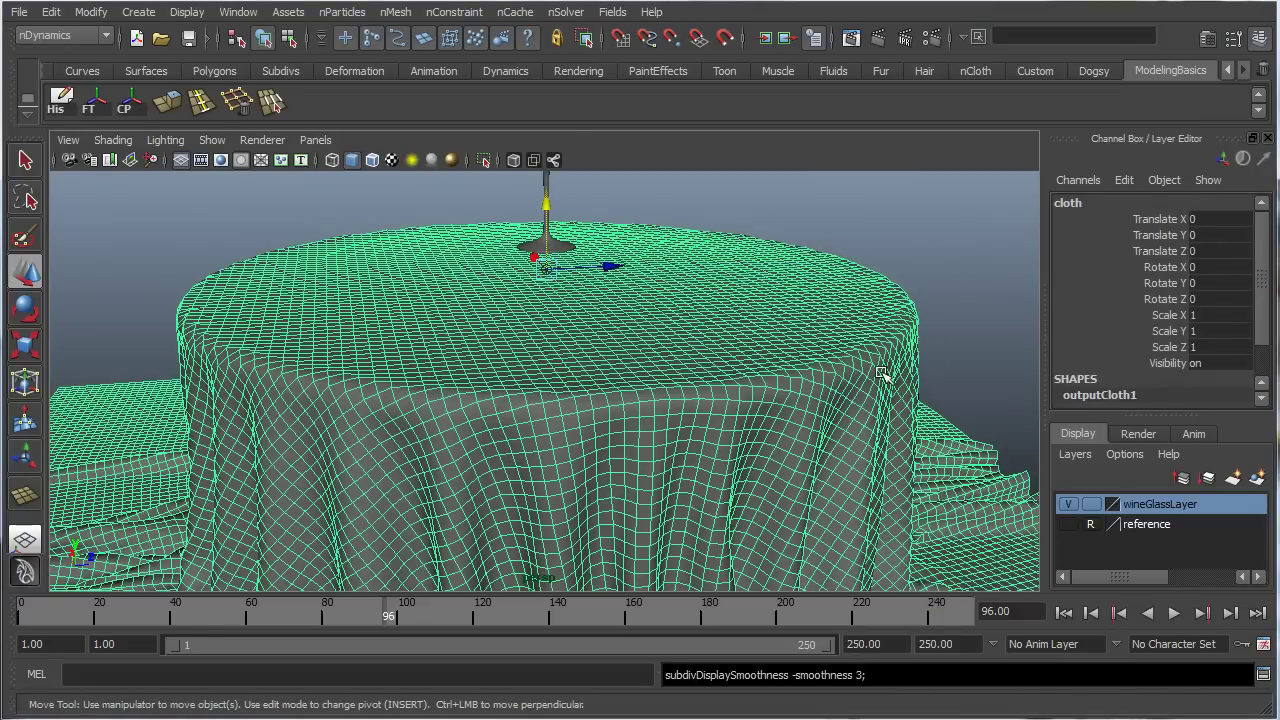
{"action": "left_click", "coordinate": [932, 258]}
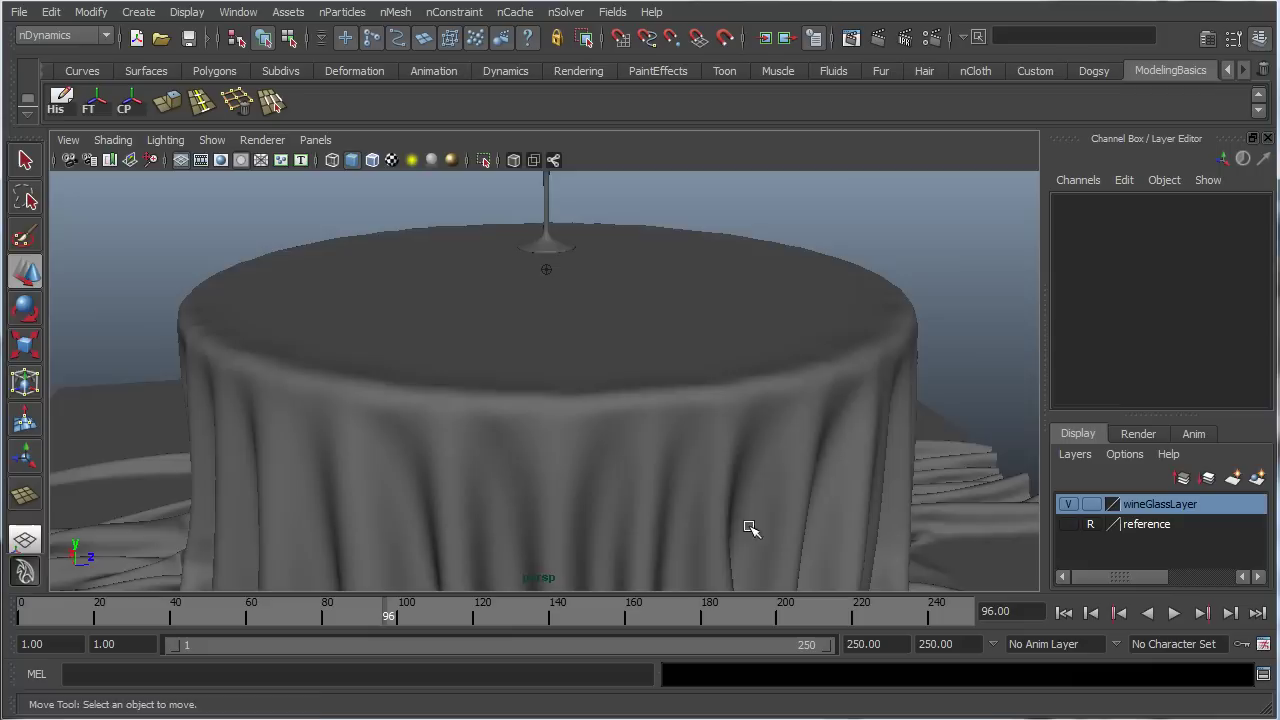
- Select the wine glass, deselect it and examine up close how its base rests on the tablecloth
{"action": "middle_click_drag", "start_coordinate": [751, 529], "coordinate": [684, 360], "text": "alt"}
{"action": "left_click_drag", "start_coordinate": [684, 360], "coordinate": [523, 333], "text": "alt"}
{"action": "left_click", "coordinate": [480, 237]}
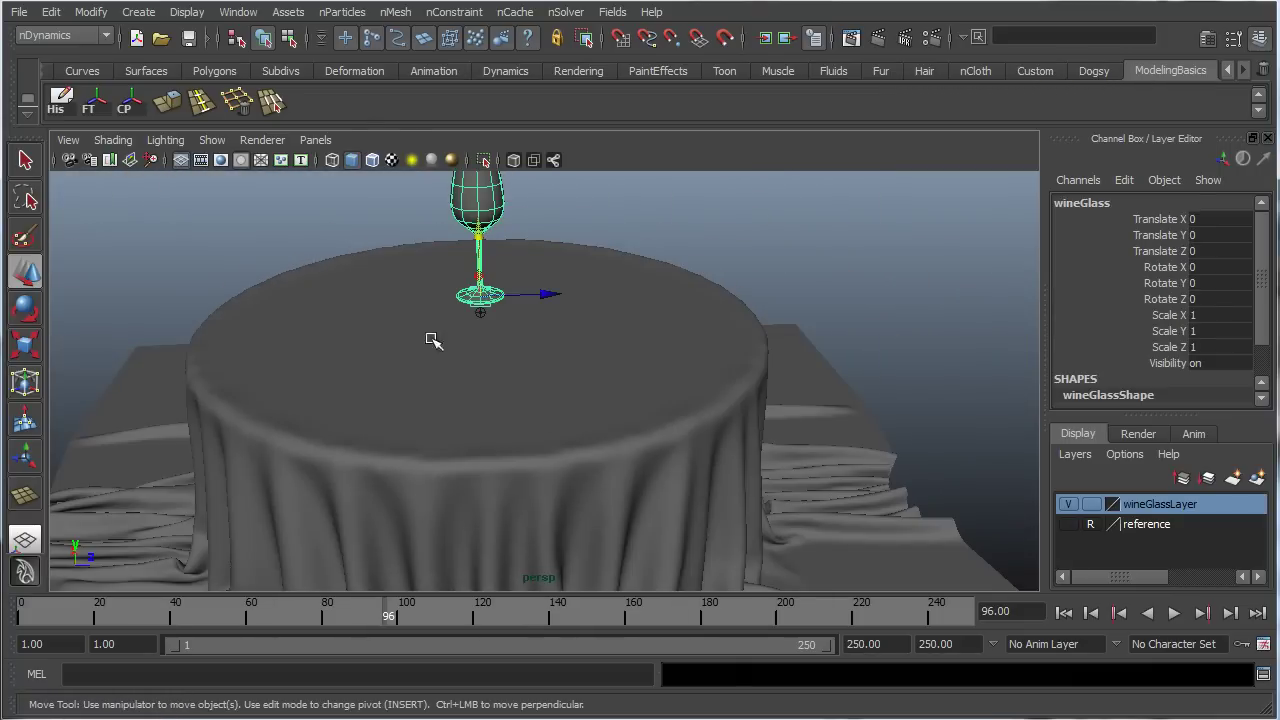
{"action": "middle_click_drag", "start_coordinate": [432, 339], "coordinate": [474, 426], "text": "alt"}
{"action": "scroll", "coordinate": [474, 426], "scroll_direction": "up", "scroll_amount": 4}
{"action": "left_click_drag", "start_coordinate": [450, 440], "coordinate": [478, 400], "text": "alt"}
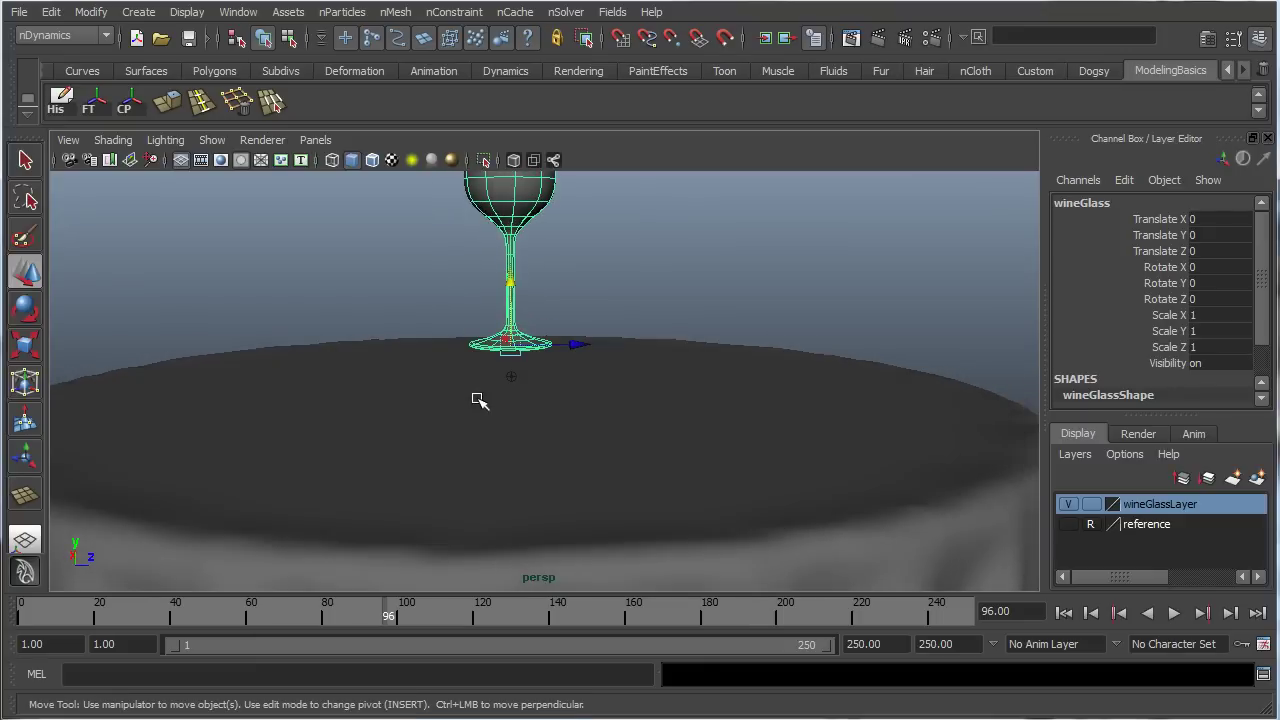
{"action": "left_click_drag", "start_coordinate": [514, 282], "coordinate": [505, 323], "text": "alt"}
{"action": "left_click", "coordinate": [673, 320]}
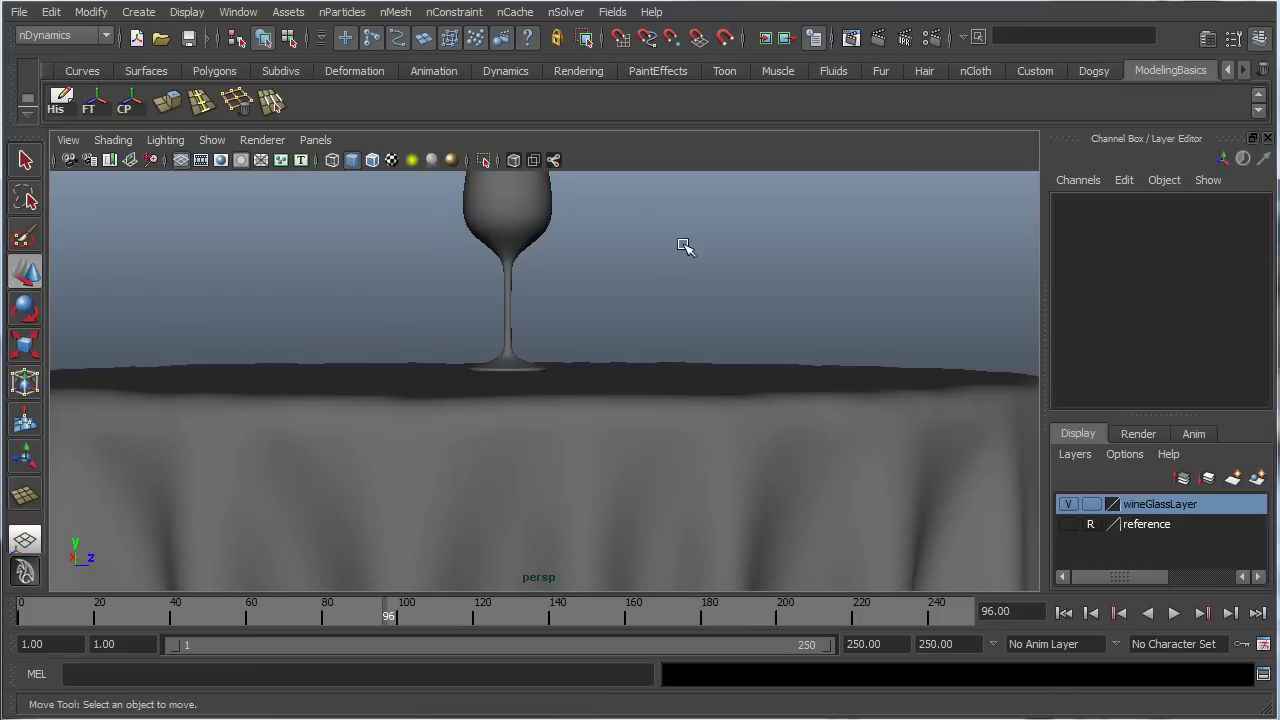
{"action": "left_click_drag", "start_coordinate": [663, 278], "coordinate": [630, 392], "text": "alt"}
{"action": "middle_click_drag", "start_coordinate": [590, 200], "coordinate": [543, 306], "text": "alt"}
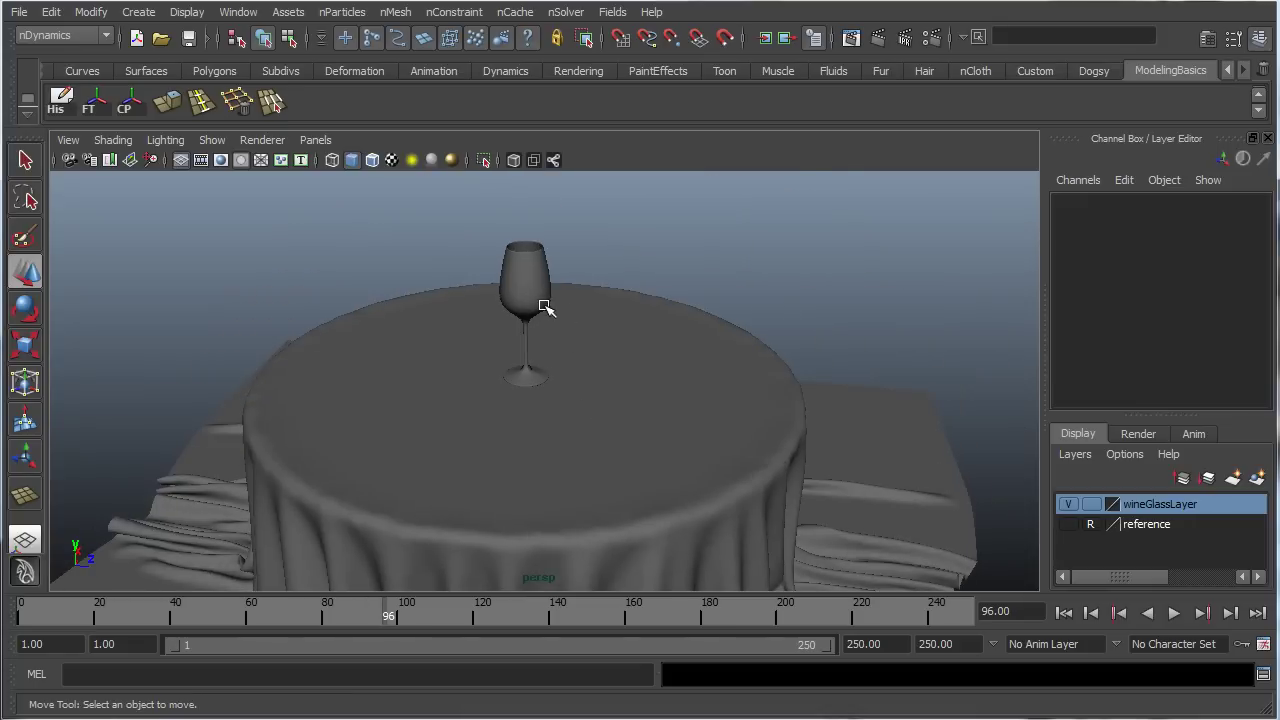
- Examine the tablecloth's folds and its spread over the floor from several sides at frame 96
{"action": "middle_click_drag", "start_coordinate": [449, 397], "coordinate": [499, 298], "text": "alt"}
{"action": "right_click_drag", "start_coordinate": [499, 330], "coordinate": [460, 429], "text": "alt"}
{"action": "left_click_drag", "start_coordinate": [460, 429], "coordinate": [483, 431], "text": "alt"}
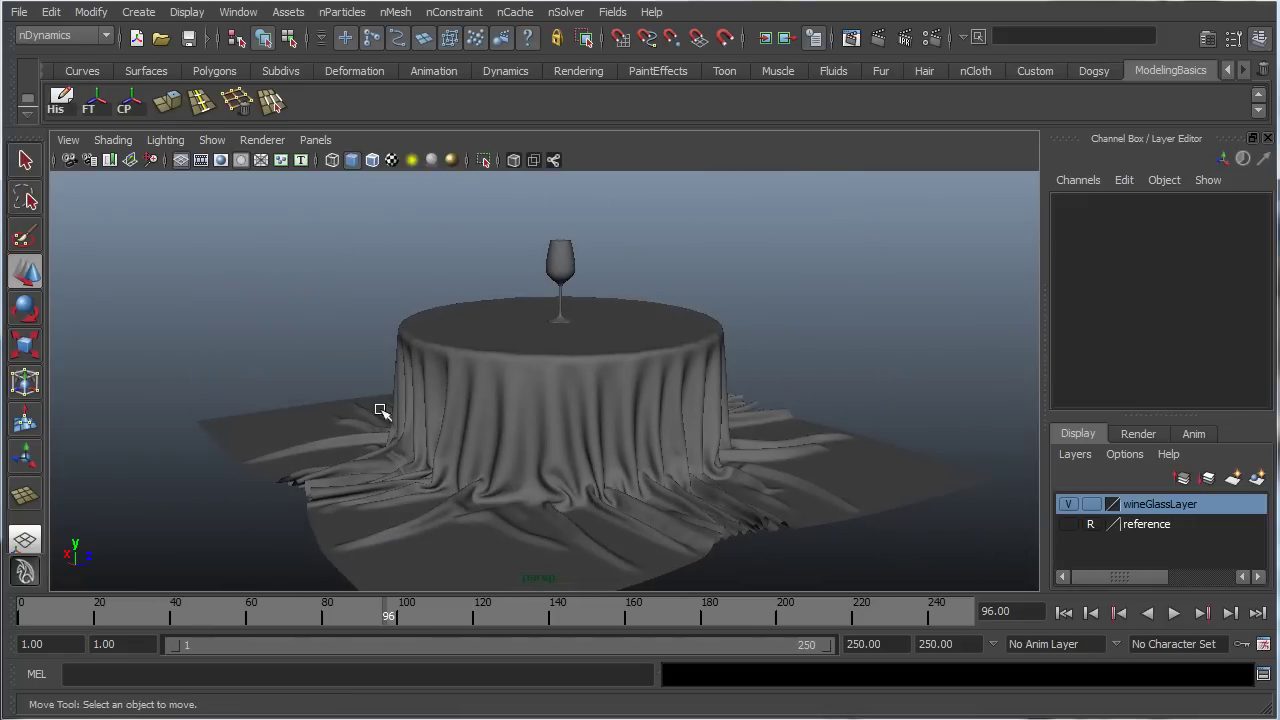
{"action": "left_click_drag", "start_coordinate": [620, 457], "coordinate": [470, 433], "text": "alt"}
{"action": "right_click_drag", "start_coordinate": [370, 490], "coordinate": [431, 480], "text": "alt"}
{"action": "left_click_drag", "start_coordinate": [431, 480], "coordinate": [509, 451], "text": "alt"}
{"action": "middle_click_drag", "start_coordinate": [509, 451], "coordinate": [600, 360], "text": "alt"}
{"action": "right_click_drag", "start_coordinate": [600, 360], "coordinate": [497, 409], "text": "alt"}
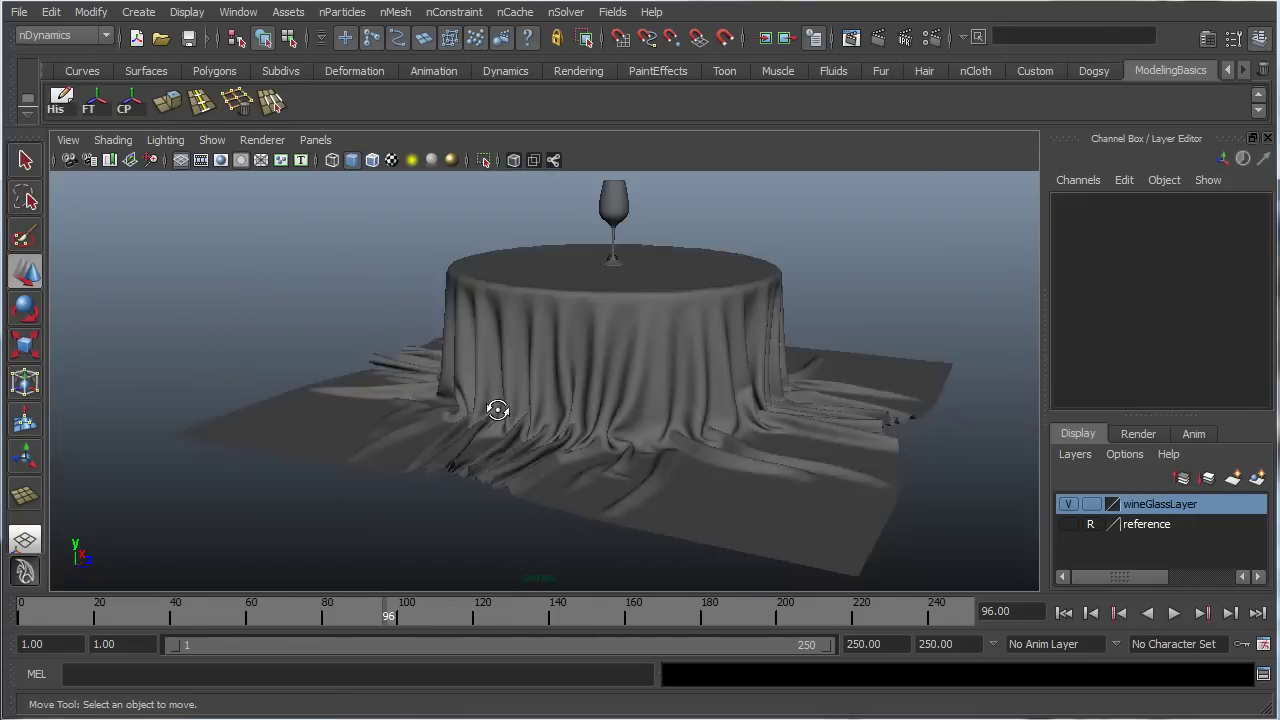
{"action": "left_click_drag", "start_coordinate": [497, 409], "coordinate": [626, 423], "text": "alt"}
{"action": "mouse_move", "coordinate": [552, 485]}
{"action": "middle_mouse_down", "text": "alt"}
{"action": "mouse_move", "coordinate": [503, 506]}
{"action": "mouse_move", "coordinate": [546, 503]}
{"action": "middle_mouse_up", "text": "alt"}
{"action": "left_click_drag", "start_coordinate": [546, 503], "coordinate": [557, 428], "text": "alt"}
{"action": "middle_click_drag", "start_coordinate": [527, 419], "coordinate": [522, 486], "text": "alt"}
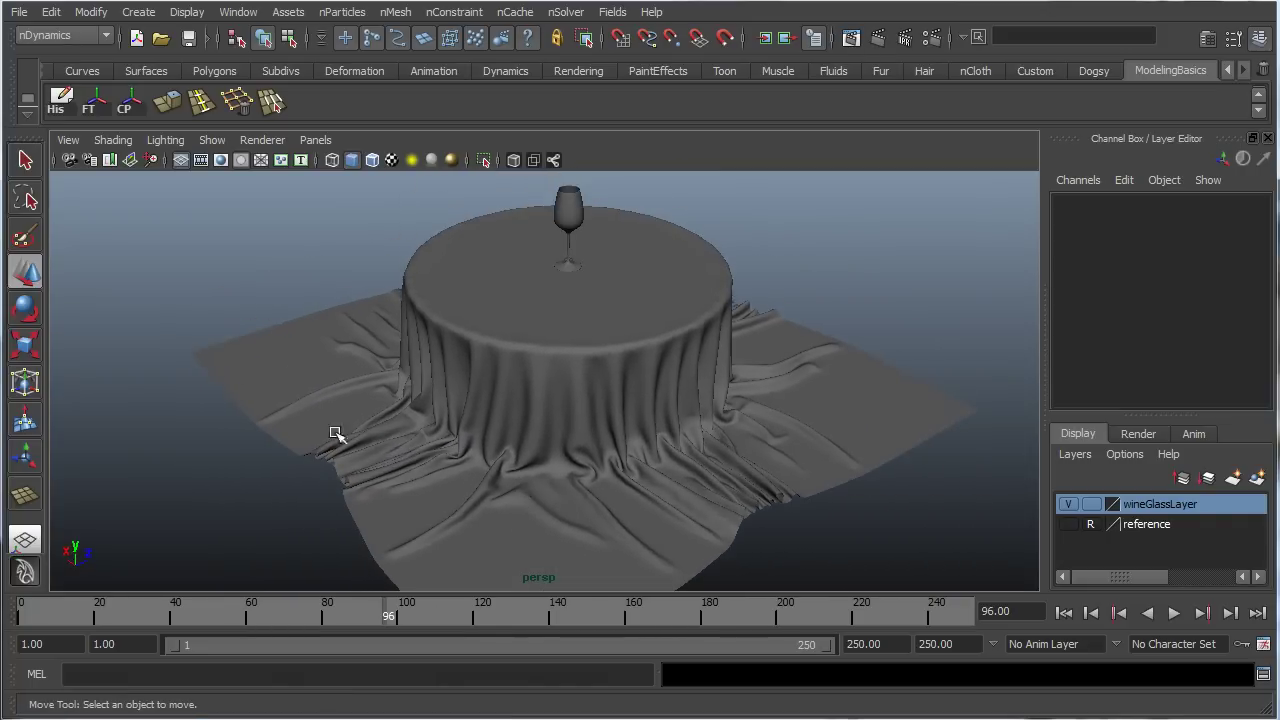
- Return to frame 1, select the flat cloth, look over the nCache commands and deselect it
{"action": "left_click", "coordinate": [24, 616]}
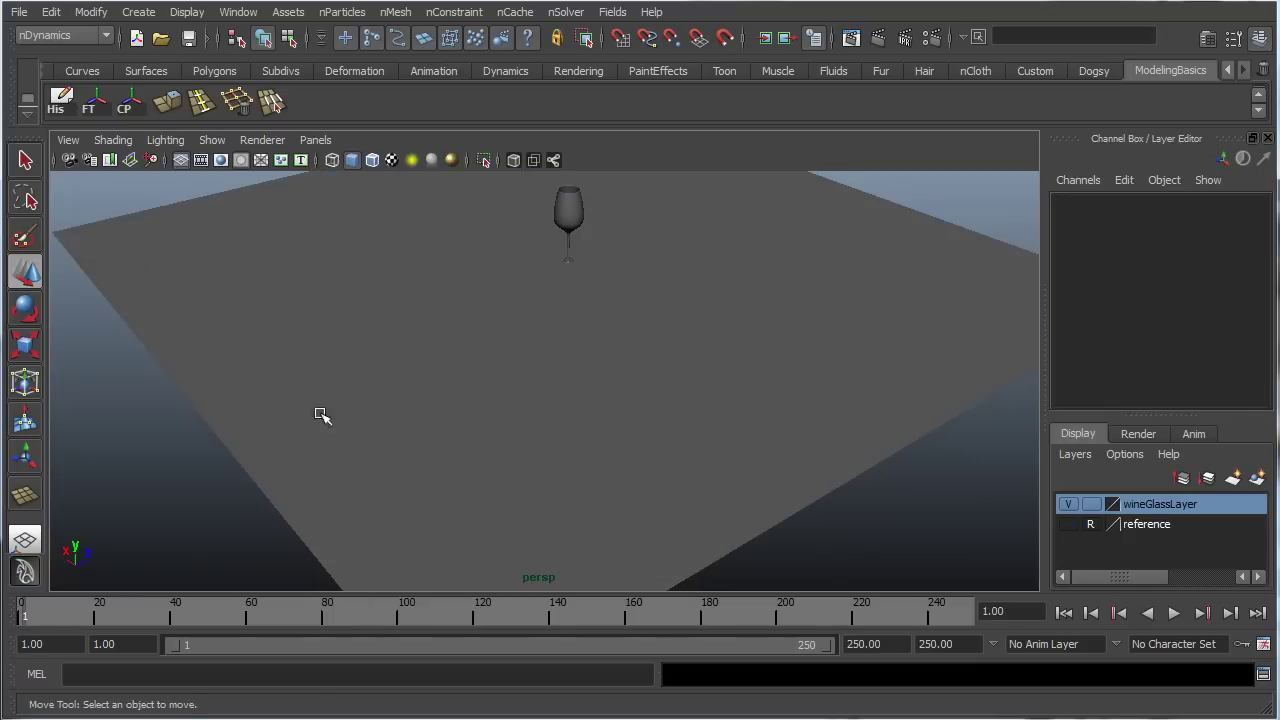
{"action": "scroll", "coordinate": [323, 414], "scroll_direction": "down", "scroll_amount": 5}
{"action": "left_click_drag", "start_coordinate": [386, 346], "coordinate": [588, 356], "text": "alt"}
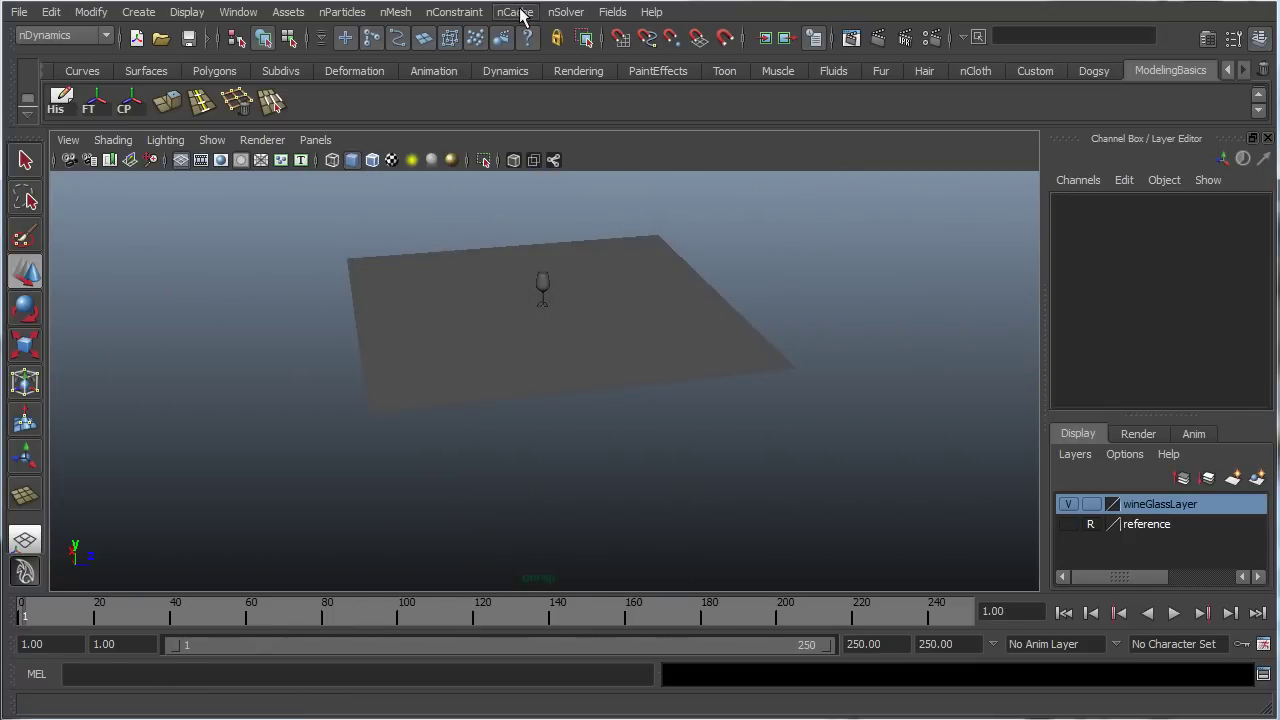
{"action": "left_click", "coordinate": [423, 360]}
{"action": "left_click", "coordinate": [515, 12]}
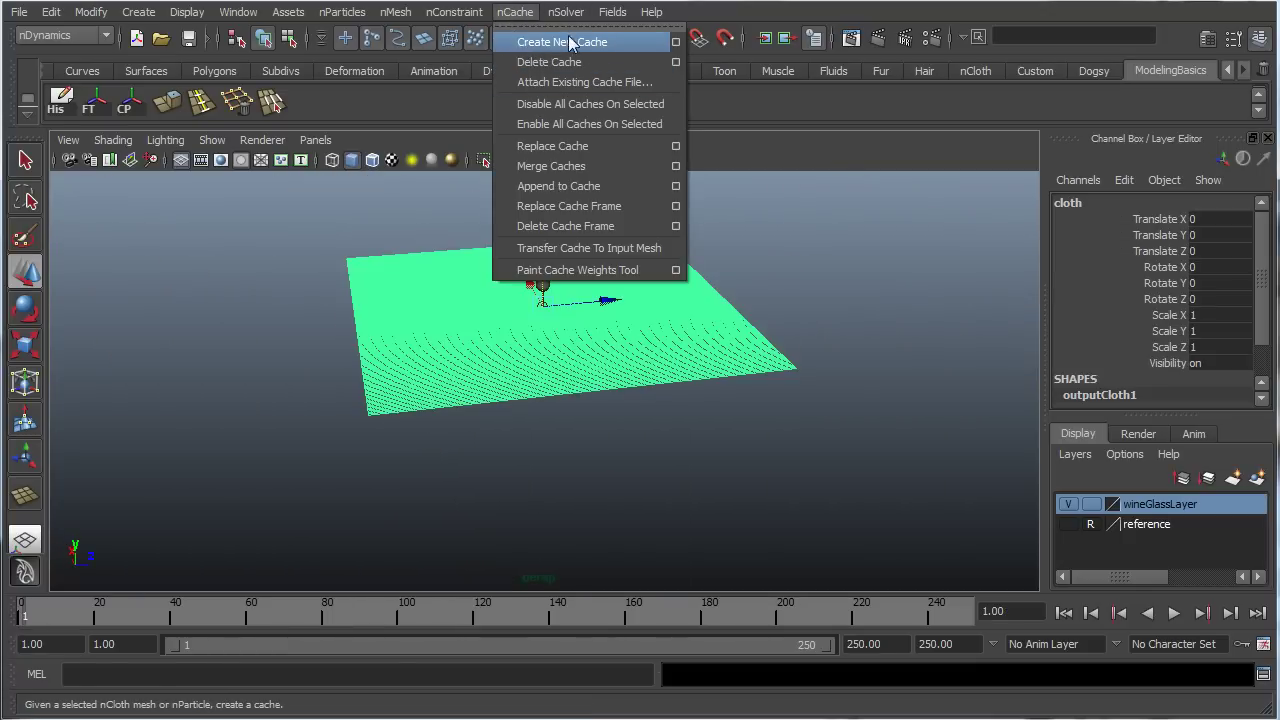
{"action": "left_click", "coordinate": [186, 426]}
- Go to frame 132 and examine the drape, the table edge and the wine glass's base from several angles
{"action": "right_click_drag", "start_coordinate": [269, 408], "coordinate": [334, 370], "text": "alt"}
{"action": "middle_click_drag", "start_coordinate": [334, 370], "coordinate": [345, 418], "text": "alt"}
{"action": "left_click", "coordinate": [520, 620]}
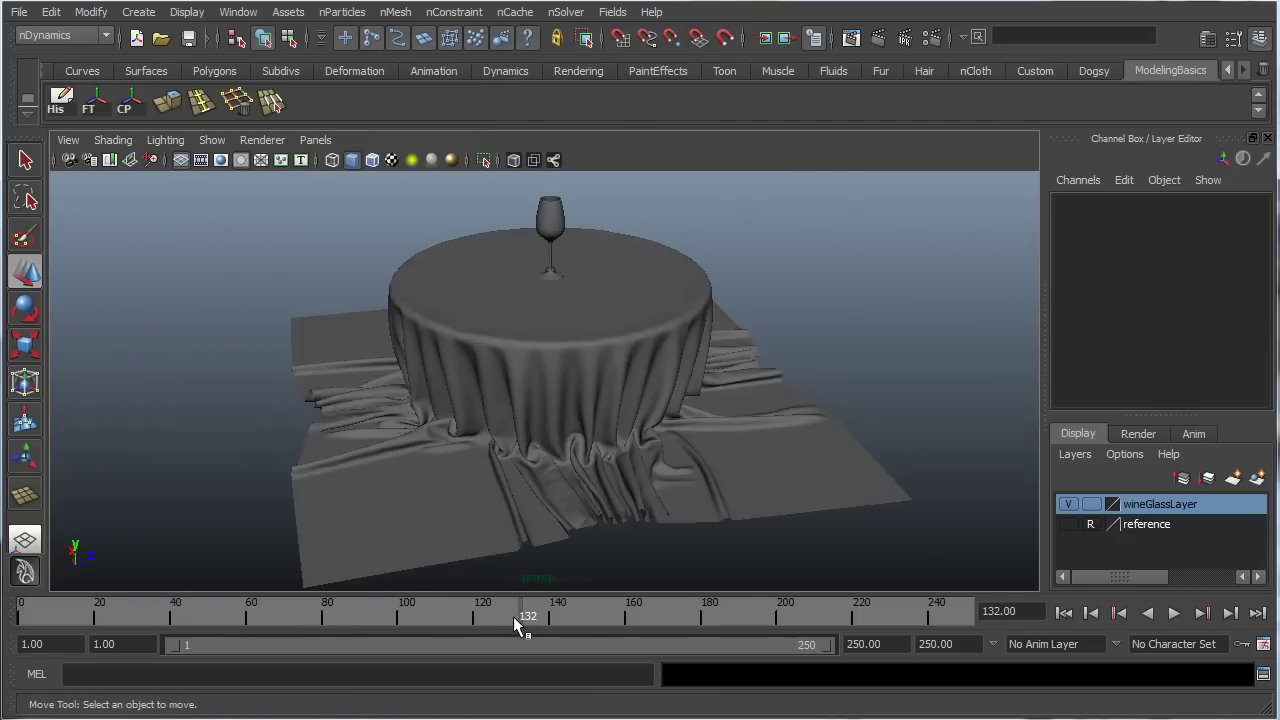
{"action": "middle_click_drag", "start_coordinate": [580, 404], "coordinate": [606, 429], "text": "alt"}
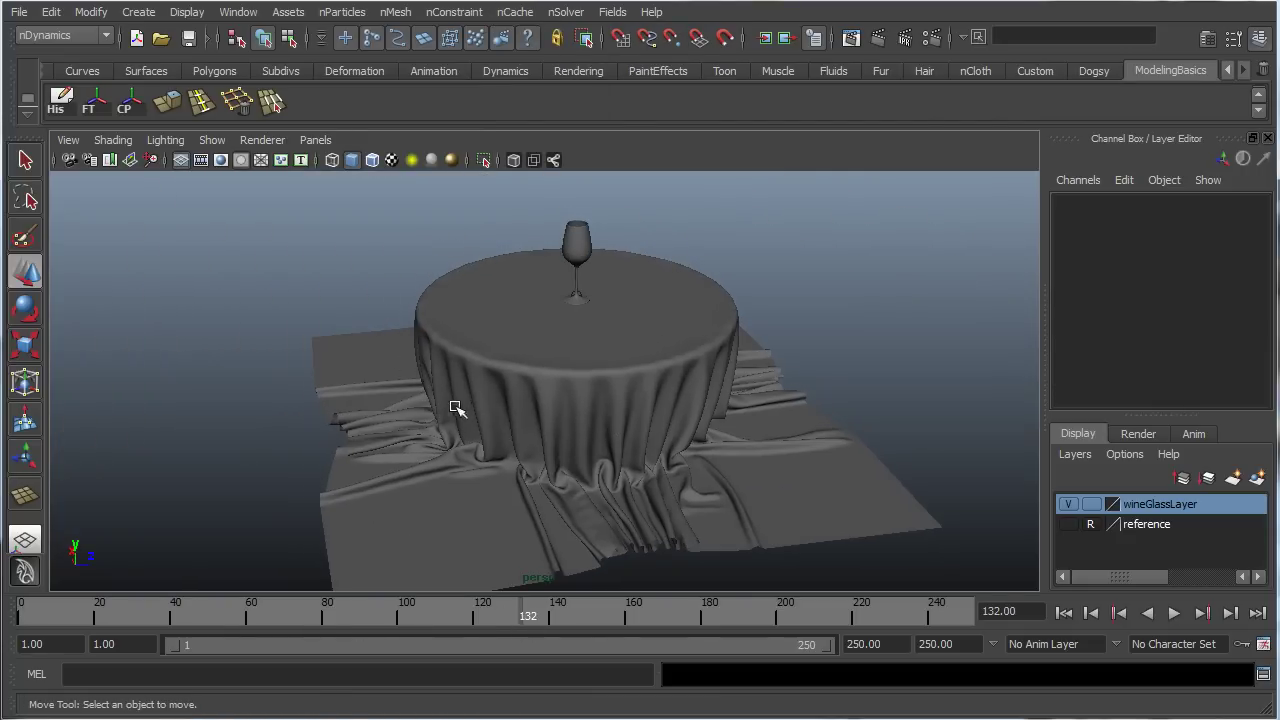
{"action": "left_click_drag", "start_coordinate": [940, 468], "coordinate": [737, 466], "text": "alt"}
{"action": "right_click_drag", "start_coordinate": [737, 466], "coordinate": [491, 517], "text": "alt"}
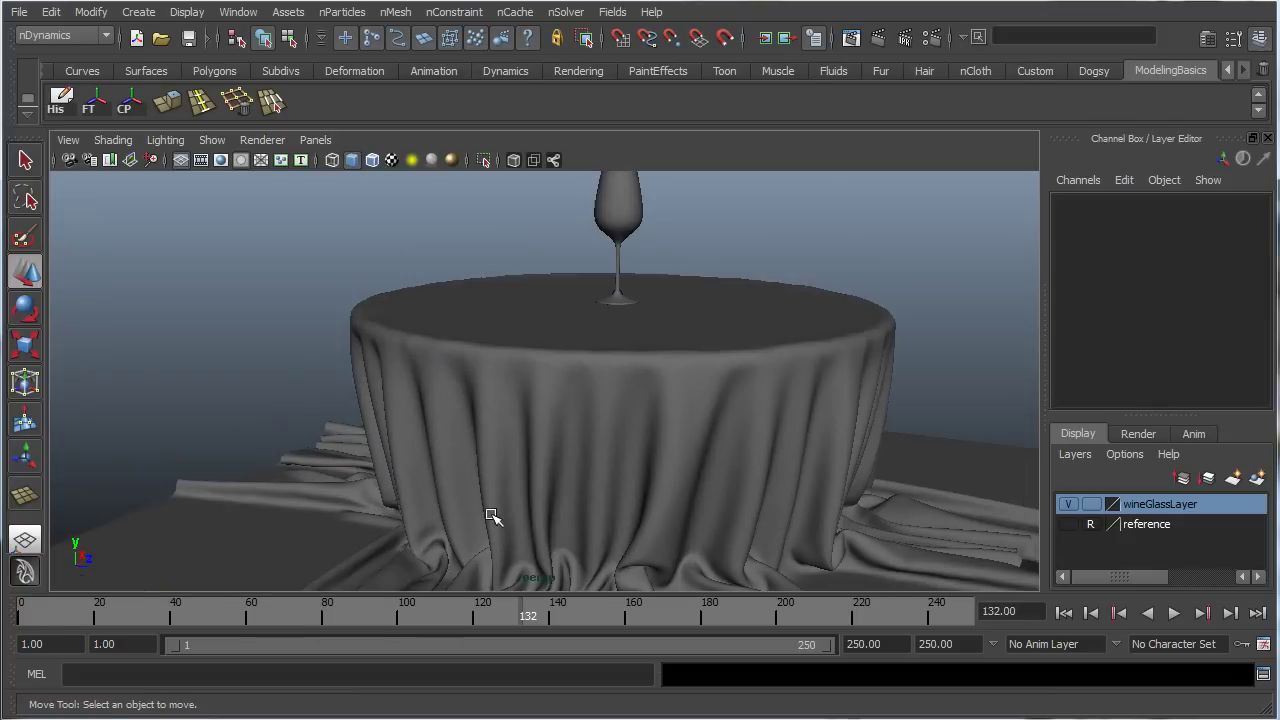
{"action": "right_click_drag", "start_coordinate": [466, 443], "coordinate": [510, 385], "text": "alt"}
{"action": "middle_click_drag", "start_coordinate": [510, 385], "coordinate": [469, 437], "text": "alt"}
{"action": "left_click_drag", "start_coordinate": [407, 414], "coordinate": [546, 403], "text": "alt"}
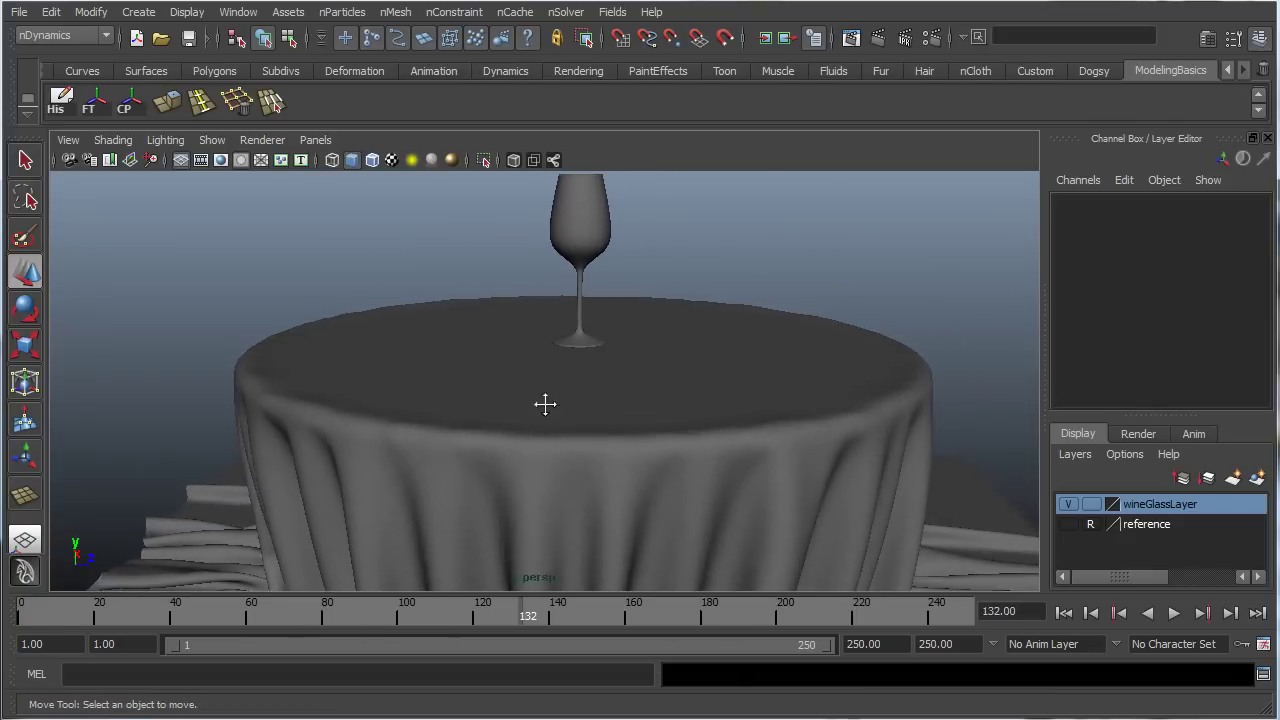
{"action": "middle_click_drag", "start_coordinate": [546, 403], "coordinate": [516, 404], "text": "alt"}
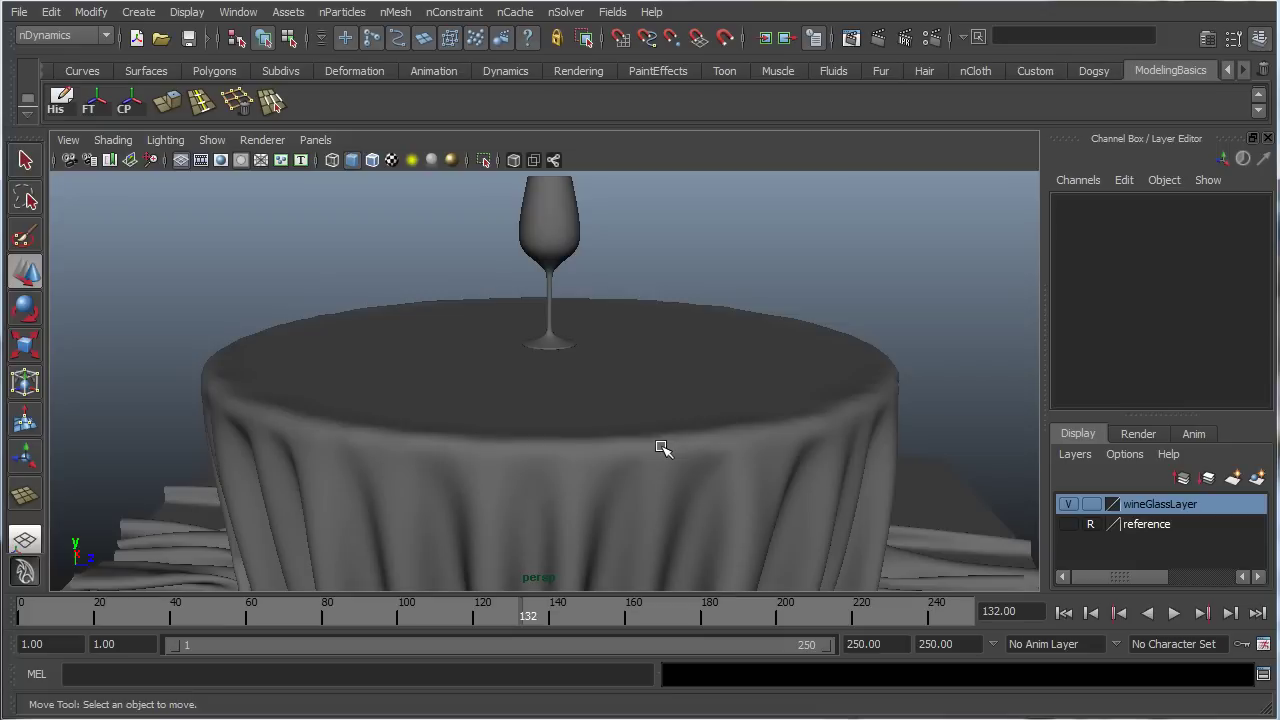
{"action": "left_click_drag", "start_coordinate": [670, 361], "coordinate": [657, 402], "text": "alt"}
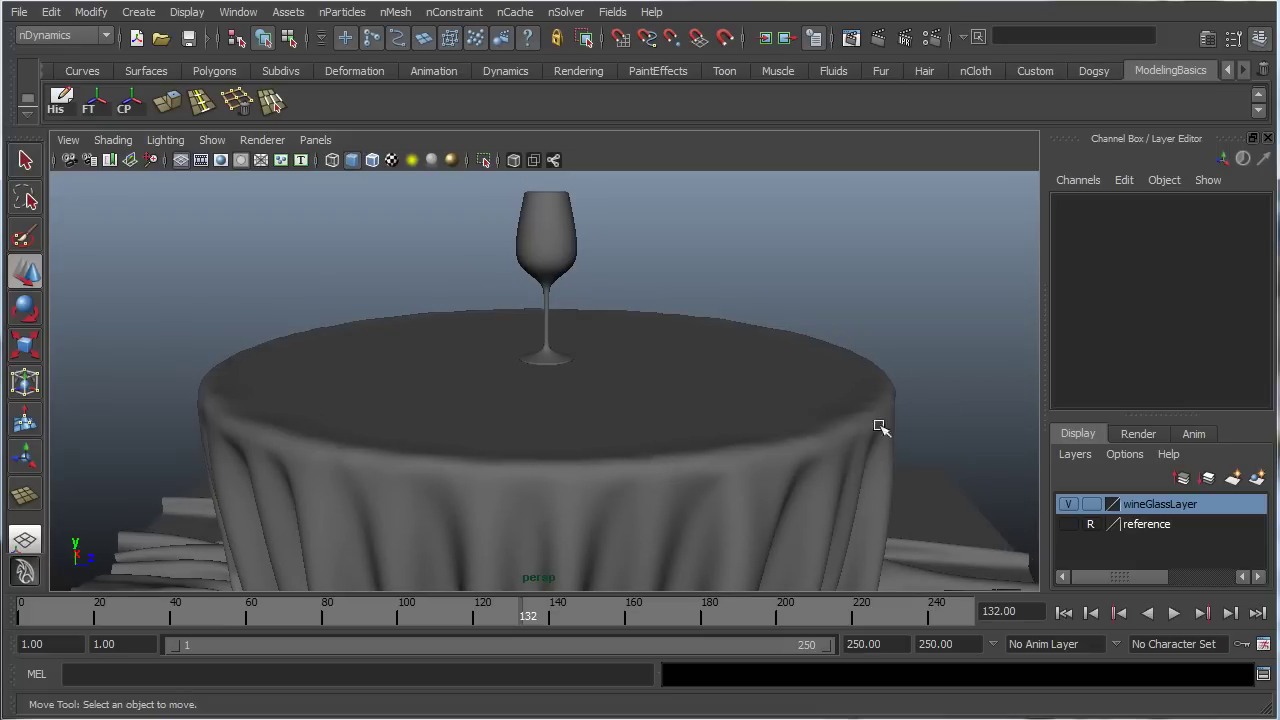
{"action": "left_click_drag", "start_coordinate": [880, 427], "coordinate": [745, 428], "text": "alt"}
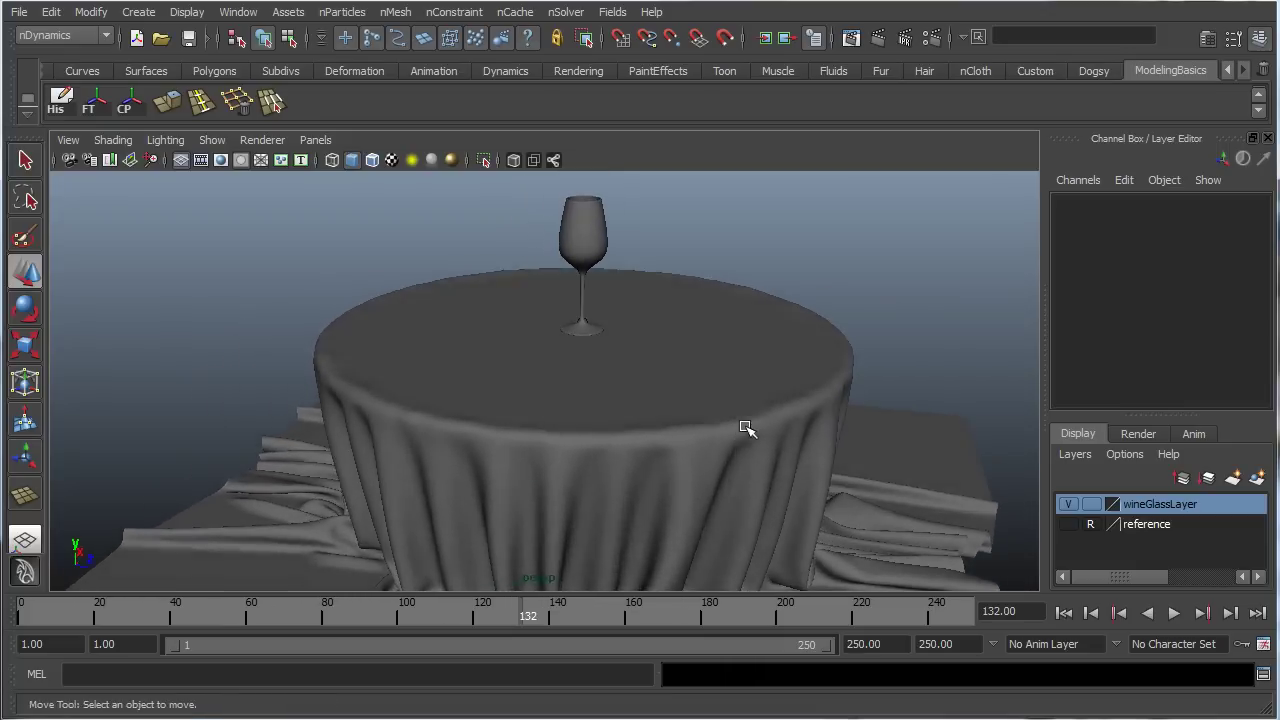